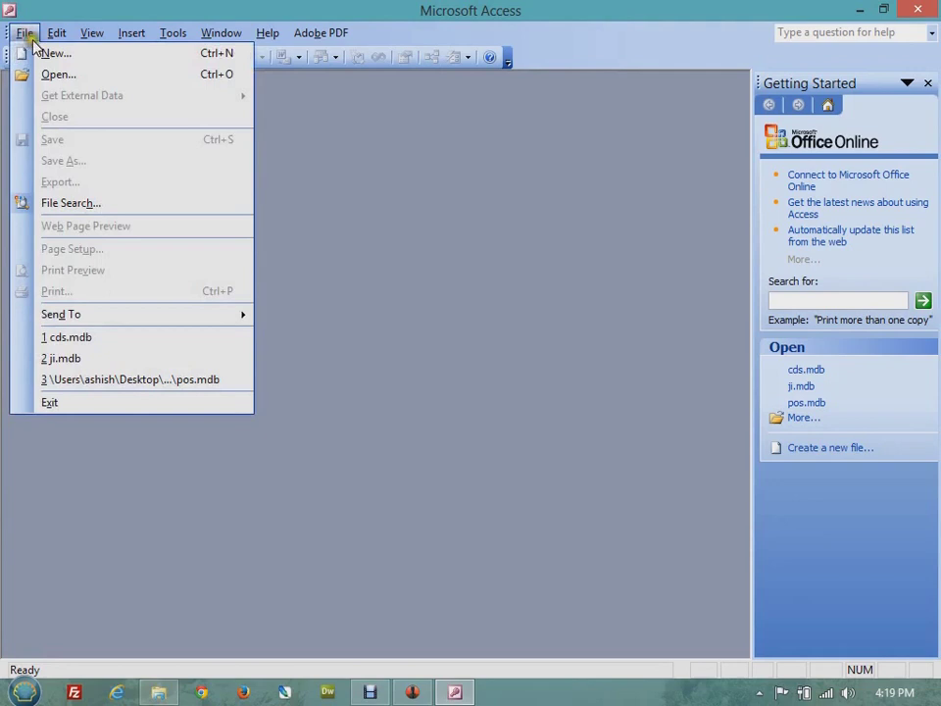
- Start a new blank database from File > New
{"action": "left_click", "coordinate": [82, 59]}
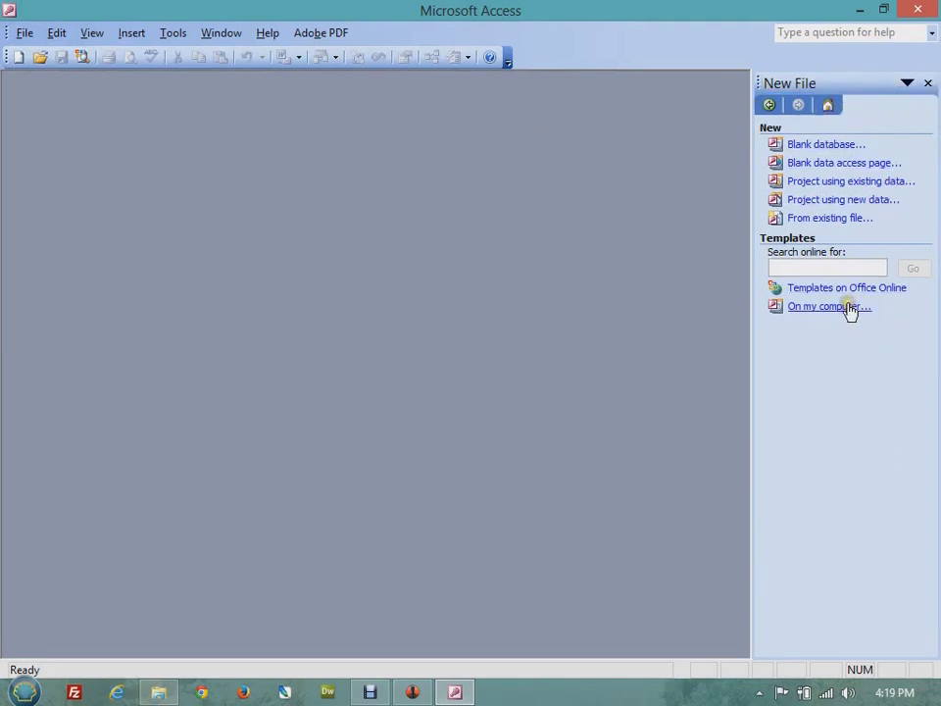
{"action": "left_click", "coordinate": [821, 145]}
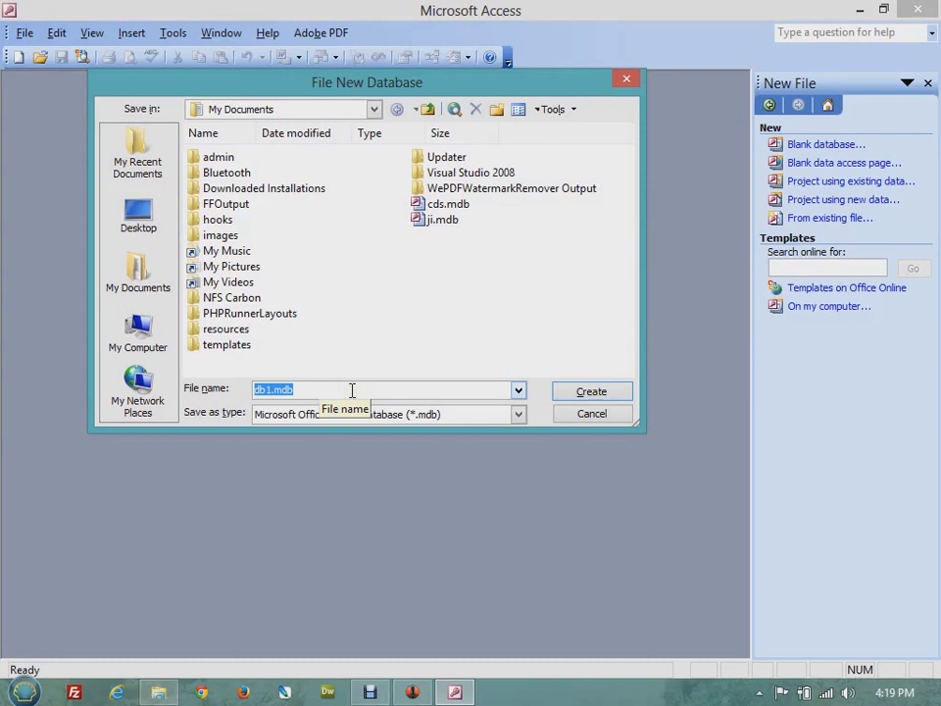
- Name the new database CDSDB and create it
{"action": "type", "text": "CDSDB"}
{"action": "left_click", "coordinate": [593, 393]}
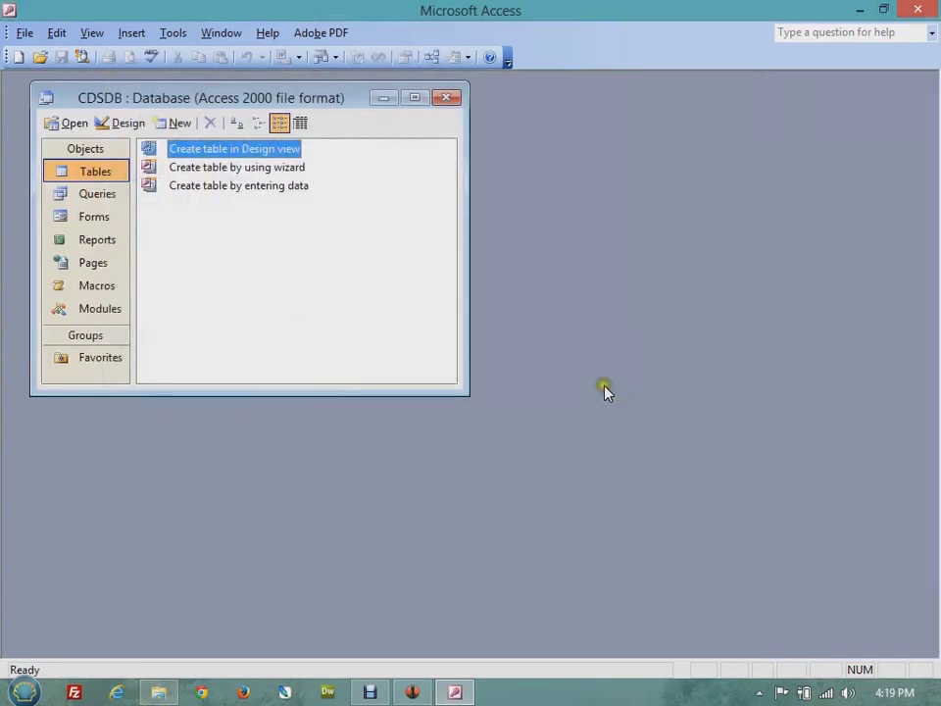
- Maximize the CDSDB database window
{"action": "left_click", "coordinate": [416, 98]}
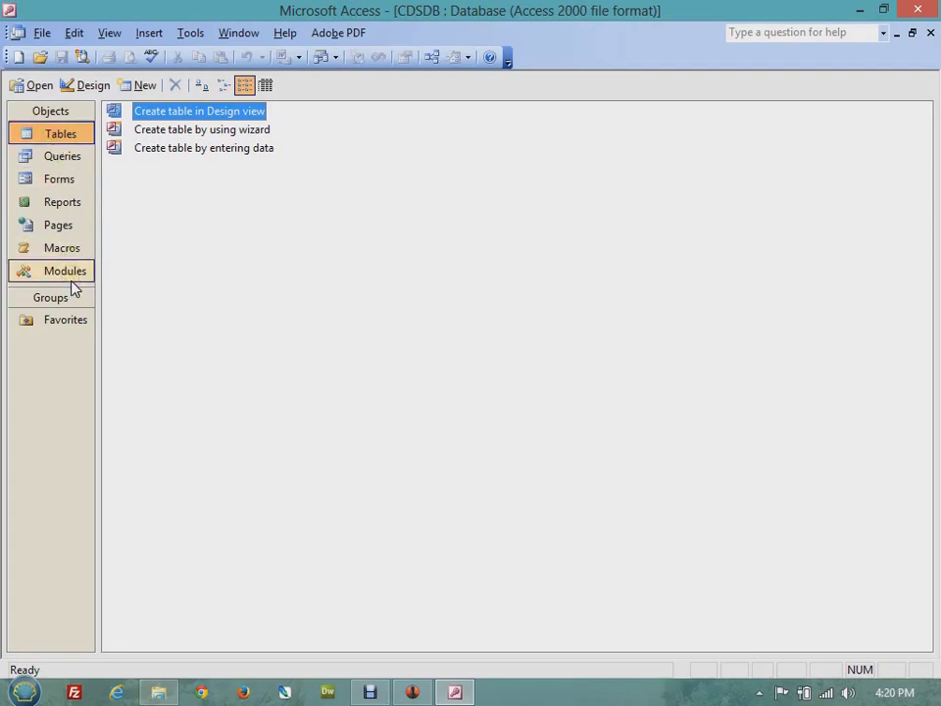
{"action": "left_click", "coordinate": [61, 158]}
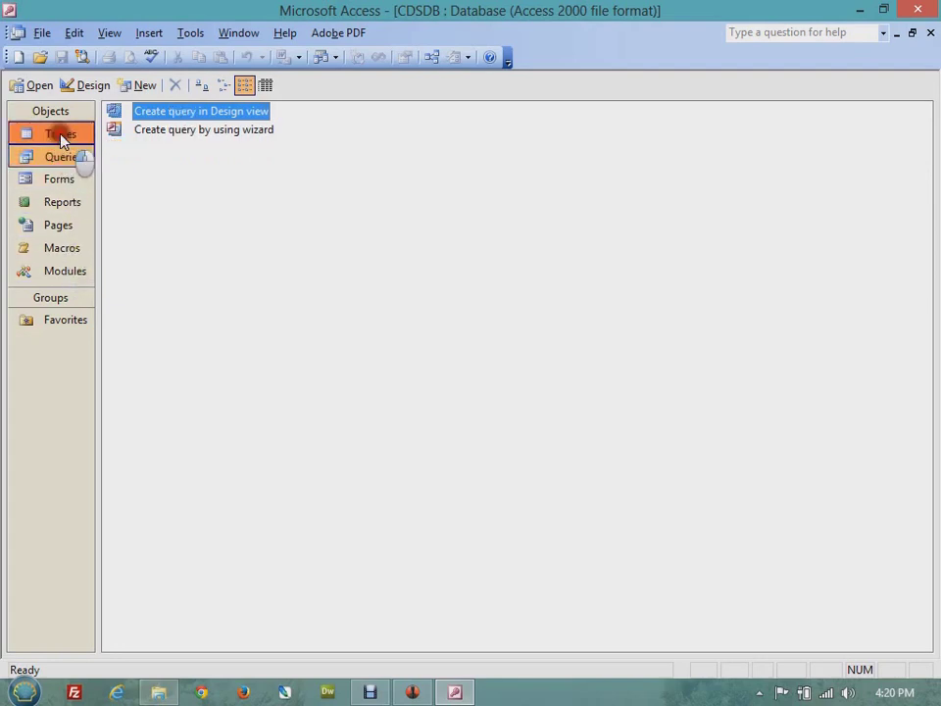
{"action": "left_click", "coordinate": [61, 137]}
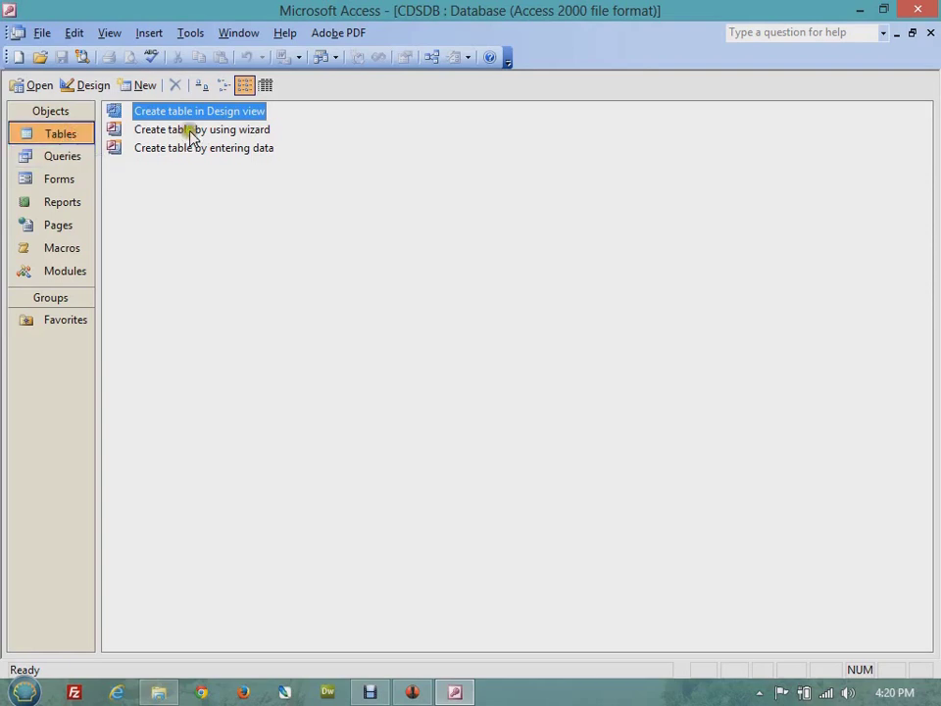
{"action": "left_click", "coordinate": [253, 150]}
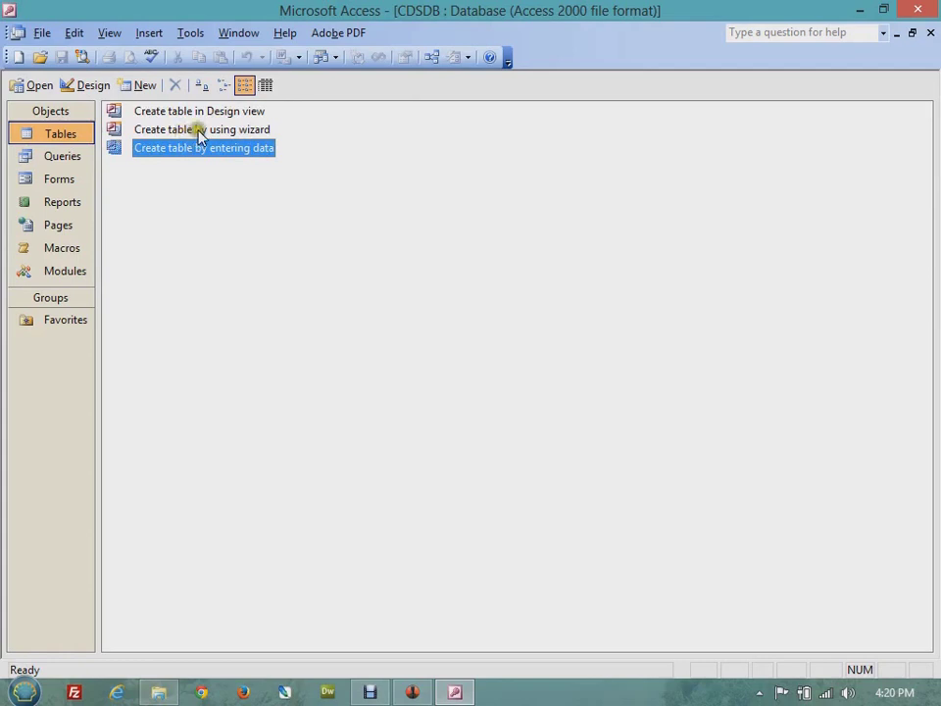
{"action": "left_click", "coordinate": [287, 137]}
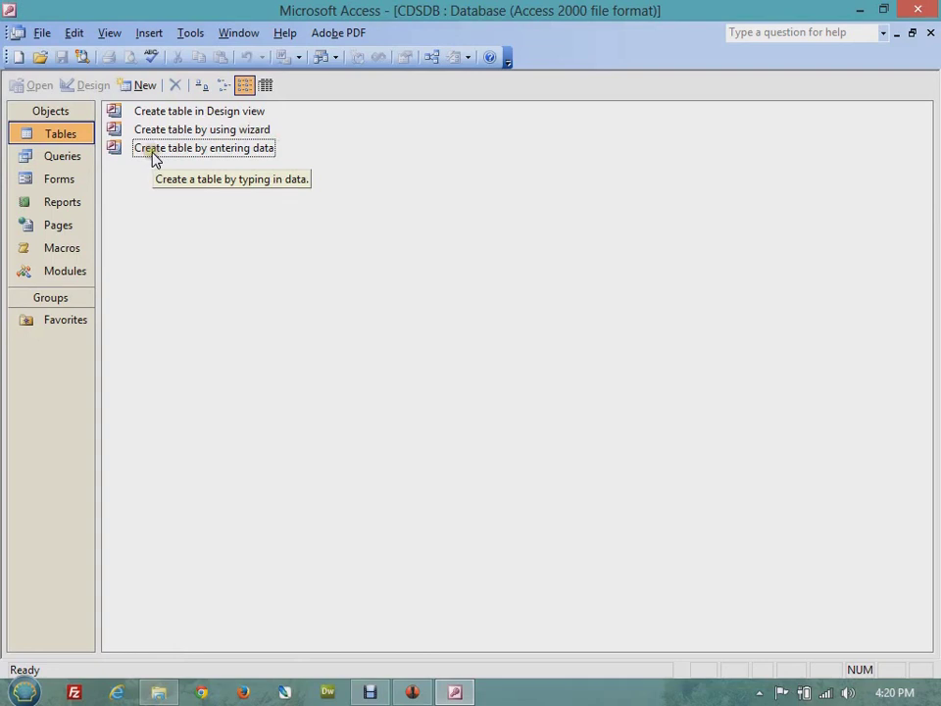
{"action": "left_click", "coordinate": [279, 154]}
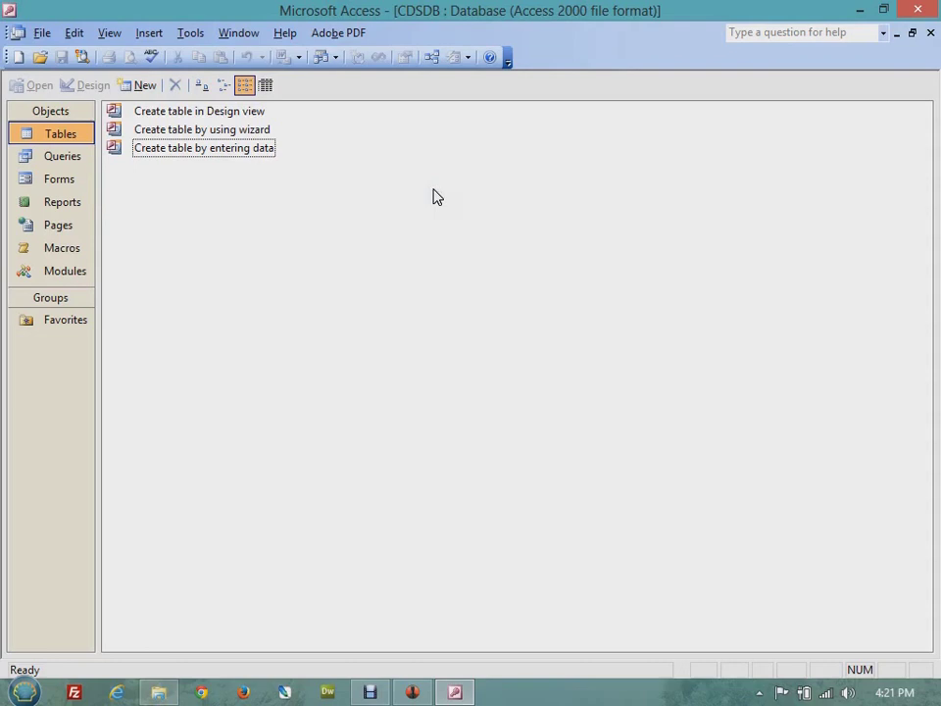
{"action": "left_click", "coordinate": [212, 110]}
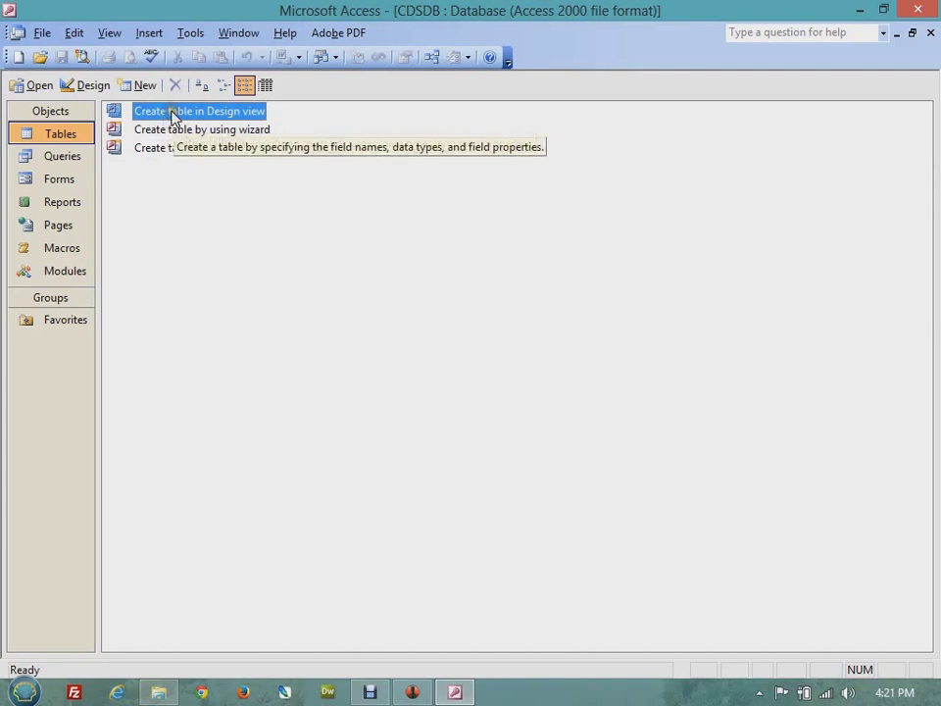
- Open a new Table1 using Create table in Design view
{"action": "double_click", "coordinate": [171, 112]}
{"action": "left_click", "coordinate": [194, 114]}
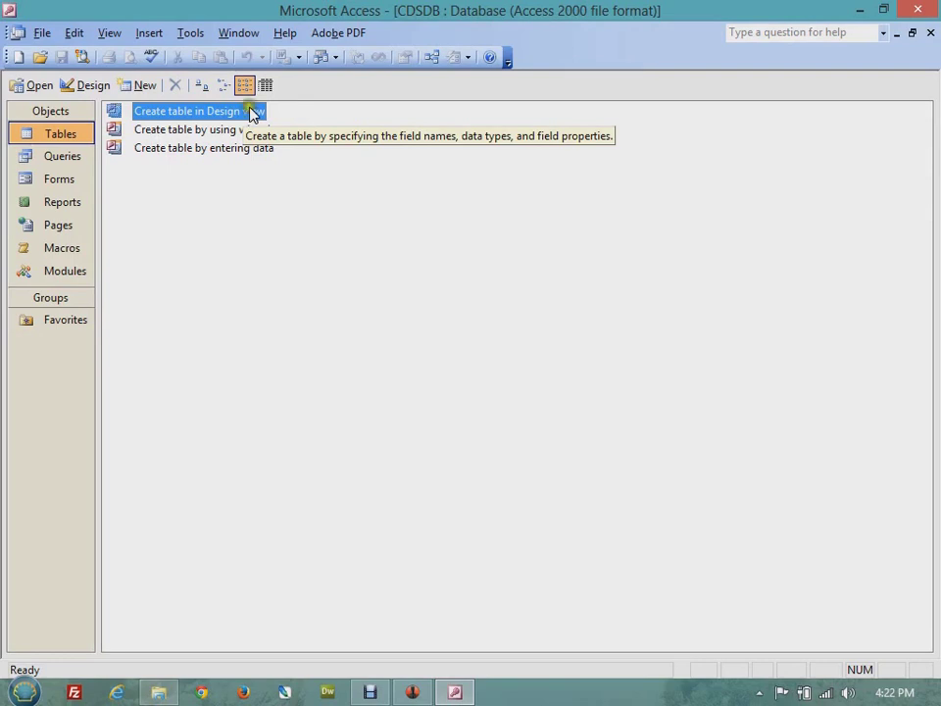
{"action": "left_click", "coordinate": [424, 224]}
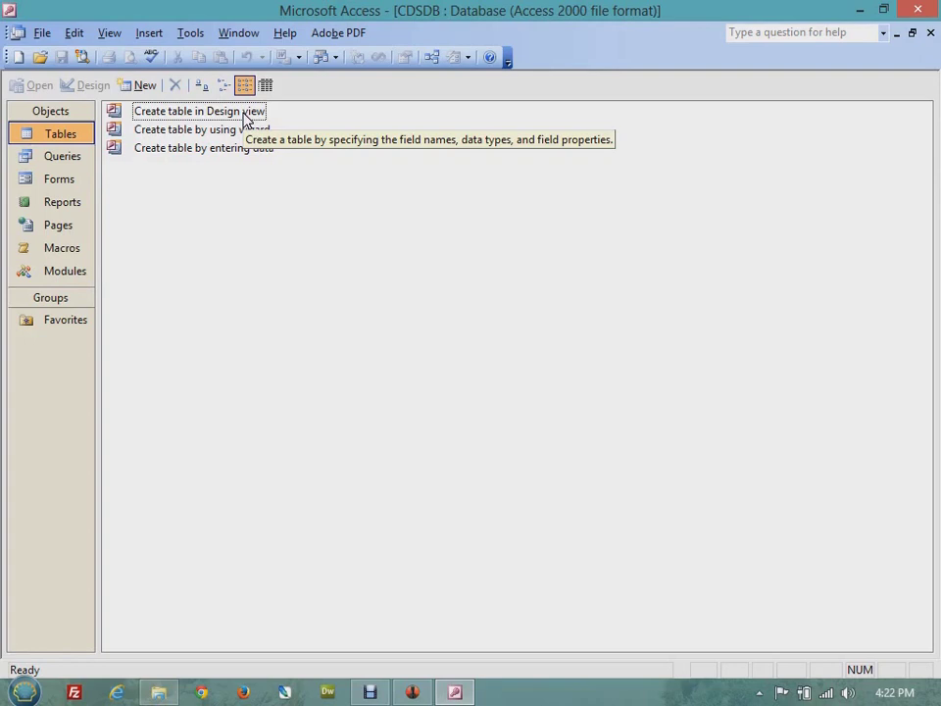
{"action": "left_click", "coordinate": [221, 111]}
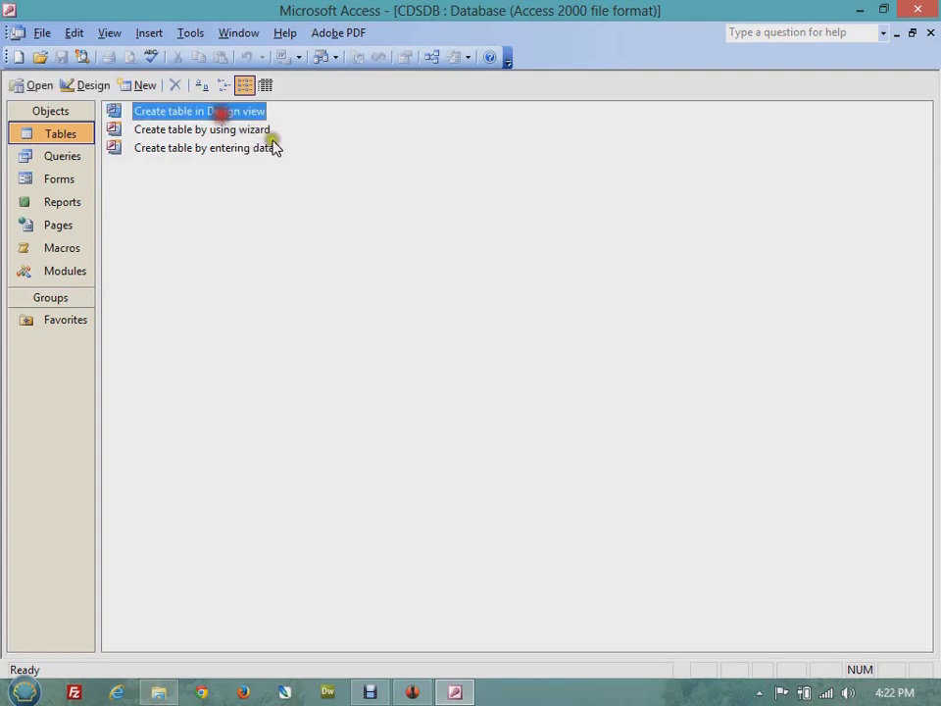
{"action": "double_click", "coordinate": [221, 113]}
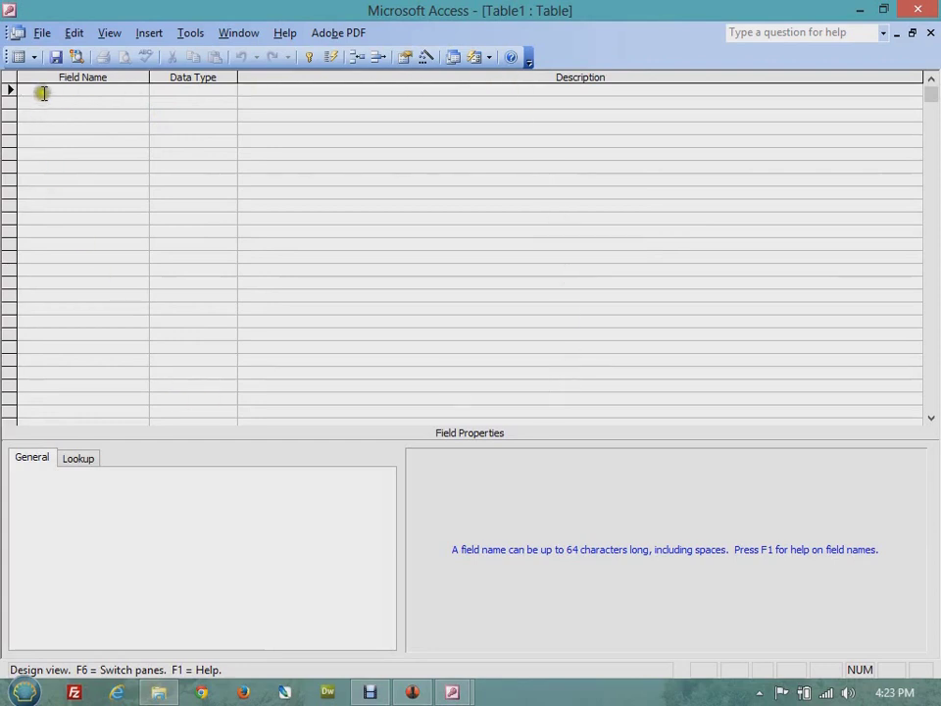
- Enter rollno as the first field name and bring up its Data Type list
{"action": "left_click", "coordinate": [40, 89]}
{"action": "left_click", "coordinate": [207, 88]}
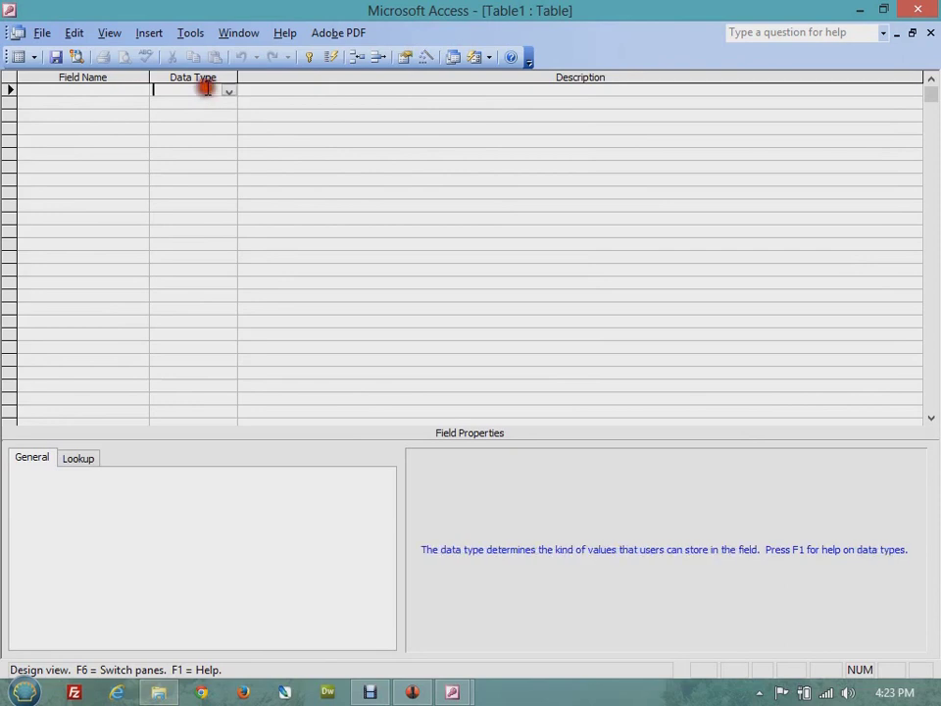
{"action": "left_click", "coordinate": [347, 92]}
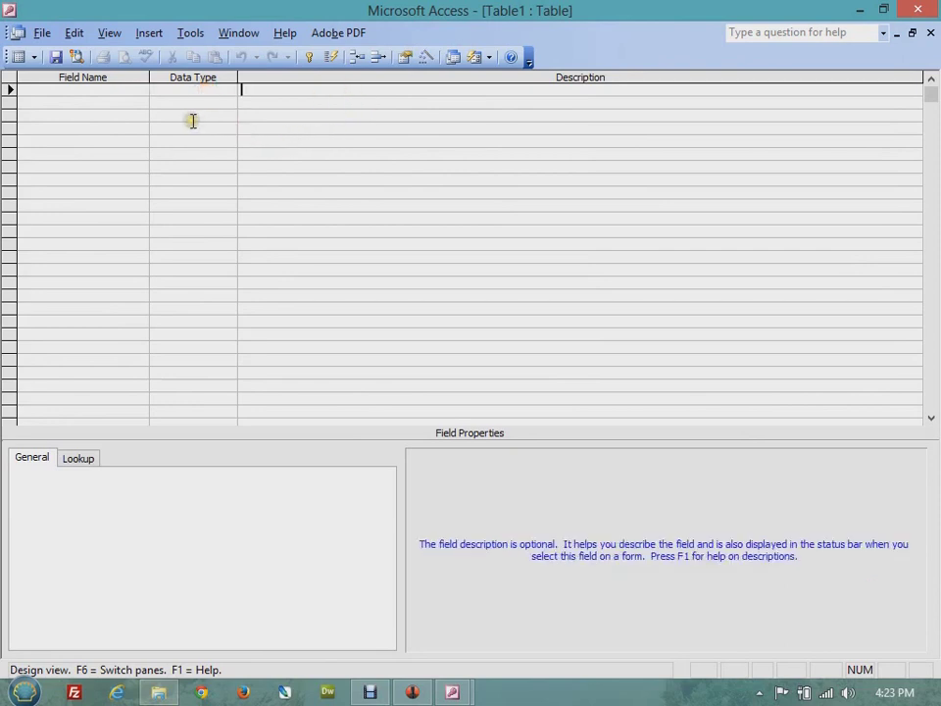
{"action": "left_click", "coordinate": [90, 88]}
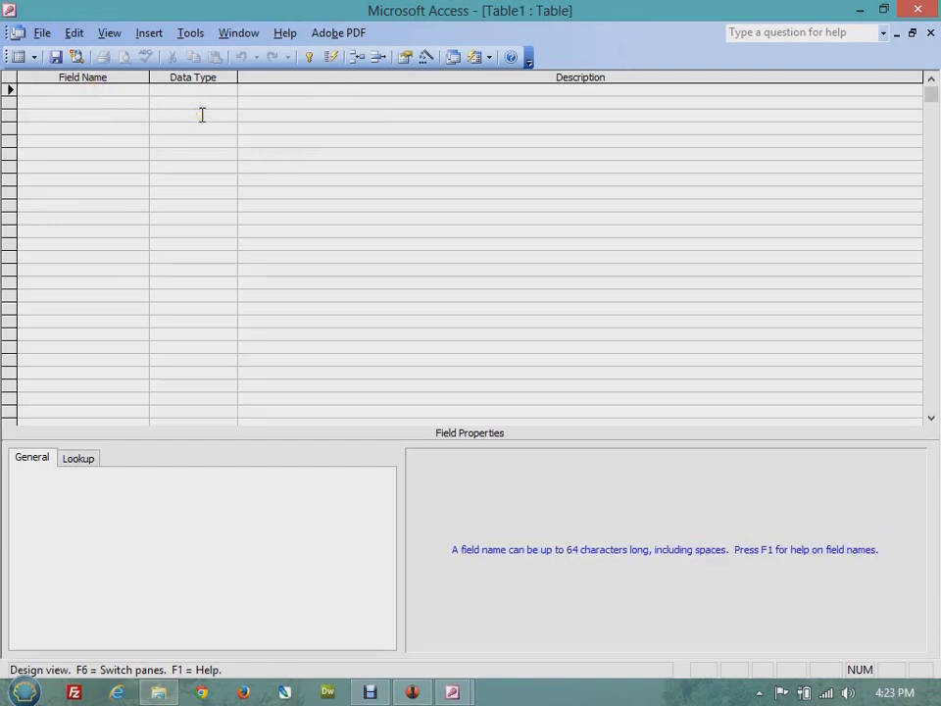
{"action": "type", "text": "rollno"}
{"action": "key", "text": "Tab"}
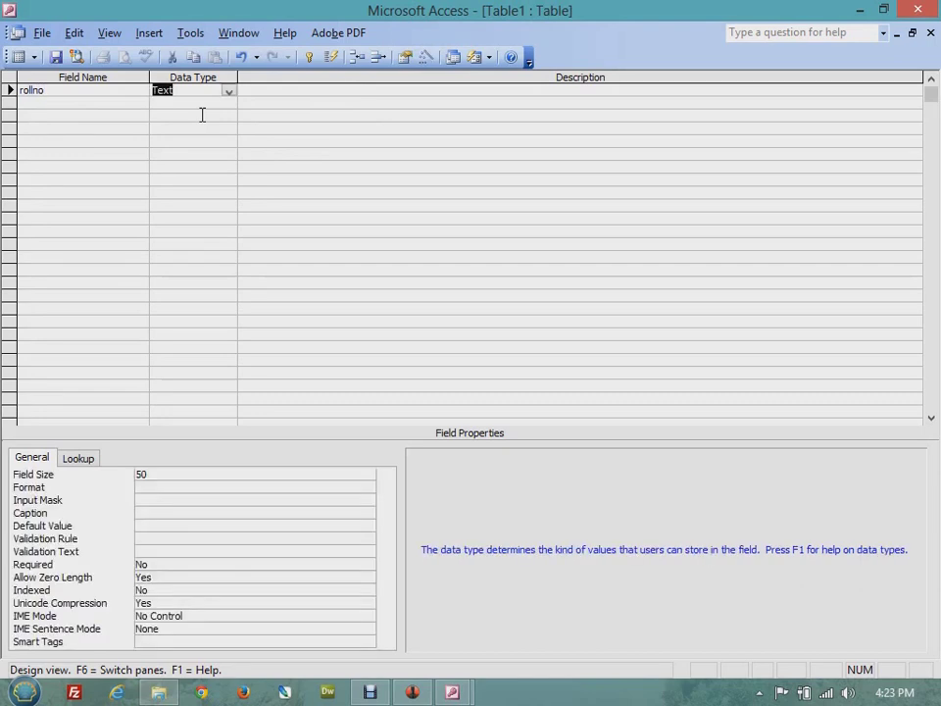
{"action": "left_click", "coordinate": [228, 91]}
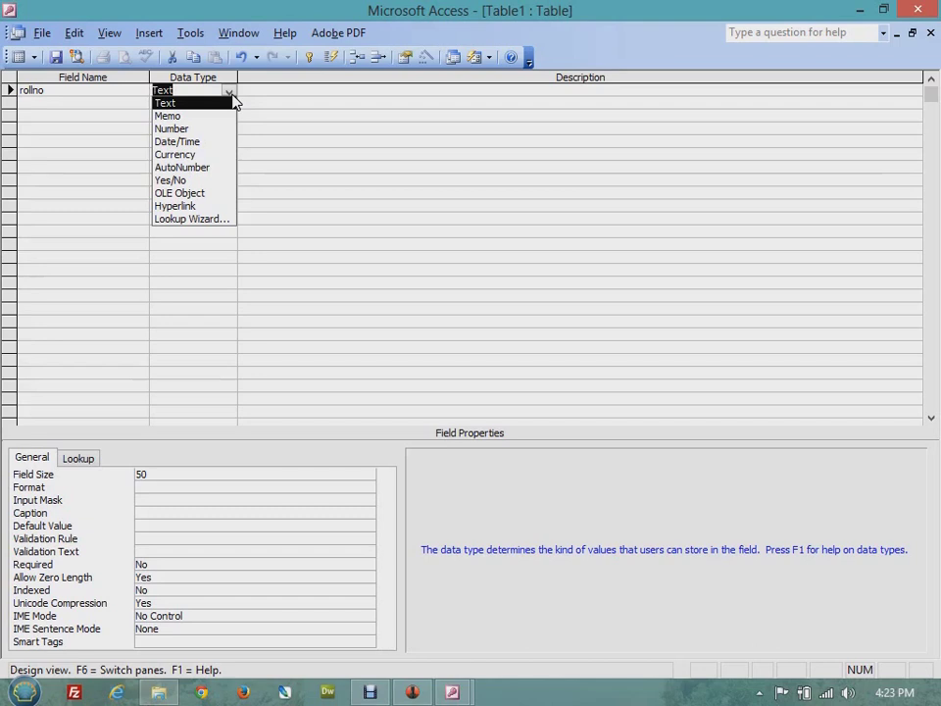
- Change rollno's data type from Text to Number
{"action": "left_click", "coordinate": [204, 104]}
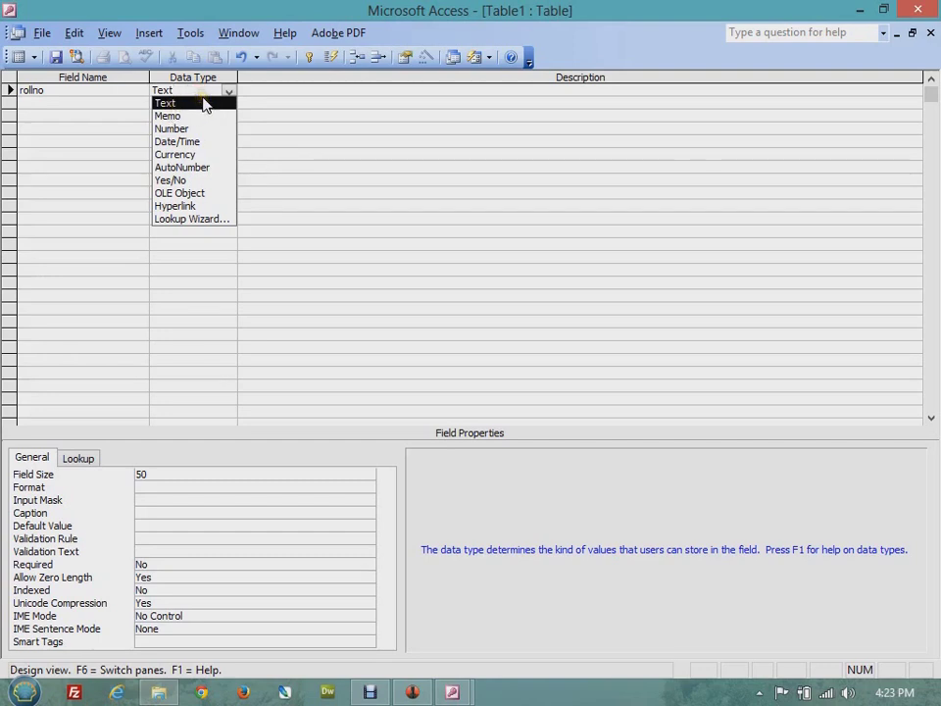
{"action": "key", "text": "BackSpace"}
{"action": "key", "text": "BackSpace"}
{"action": "key", "text": "BackSpace"}
{"action": "key", "text": "BackSpace"}
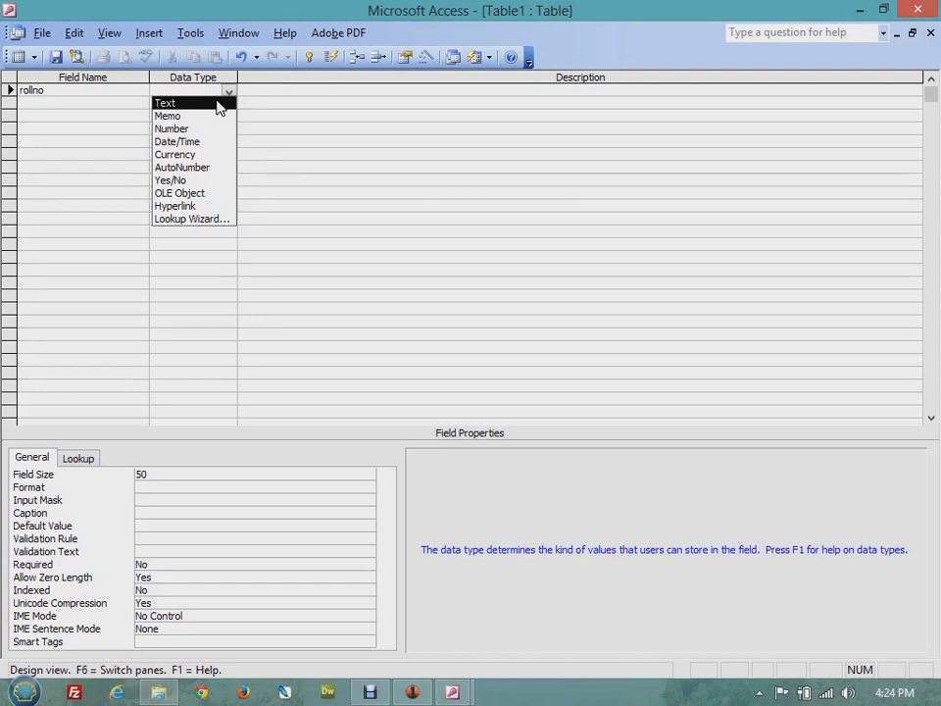
{"action": "left_click", "coordinate": [217, 129]}
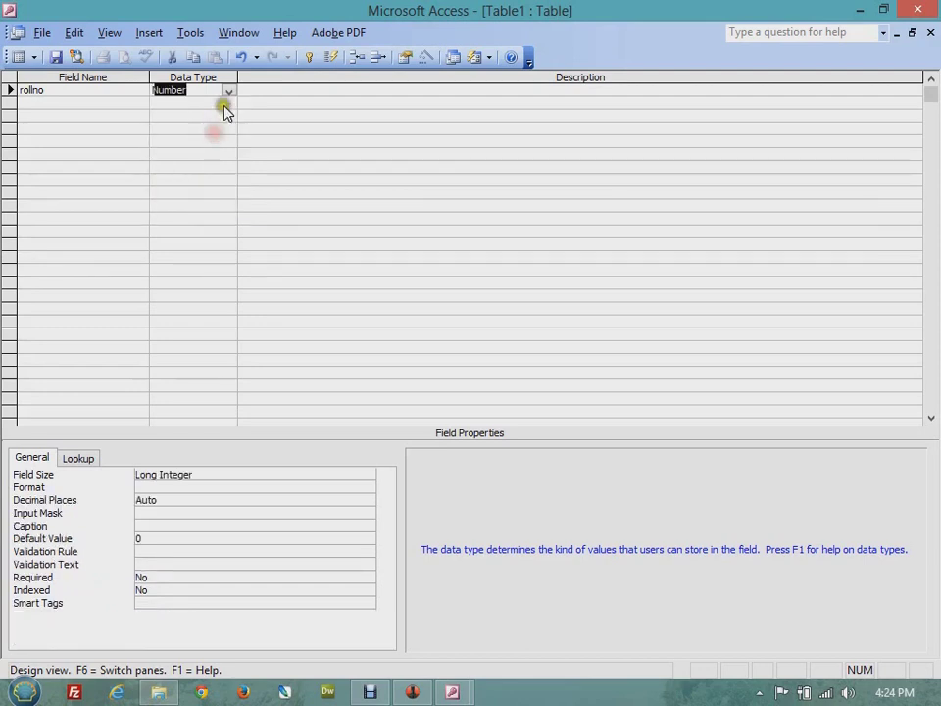
{"action": "left_click", "coordinate": [331, 87]}
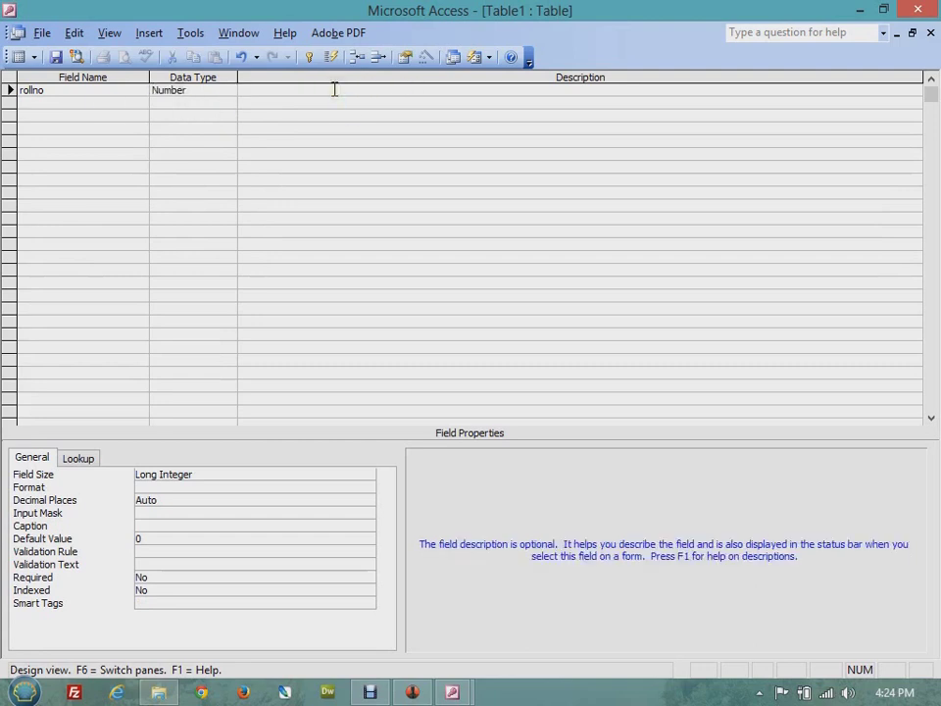
- Describe rollno as 'roll number of student' and add Text fields name, city and course
{"action": "type", "text": "roll number of student"}
{"action": "left_click", "coordinate": [90, 103]}
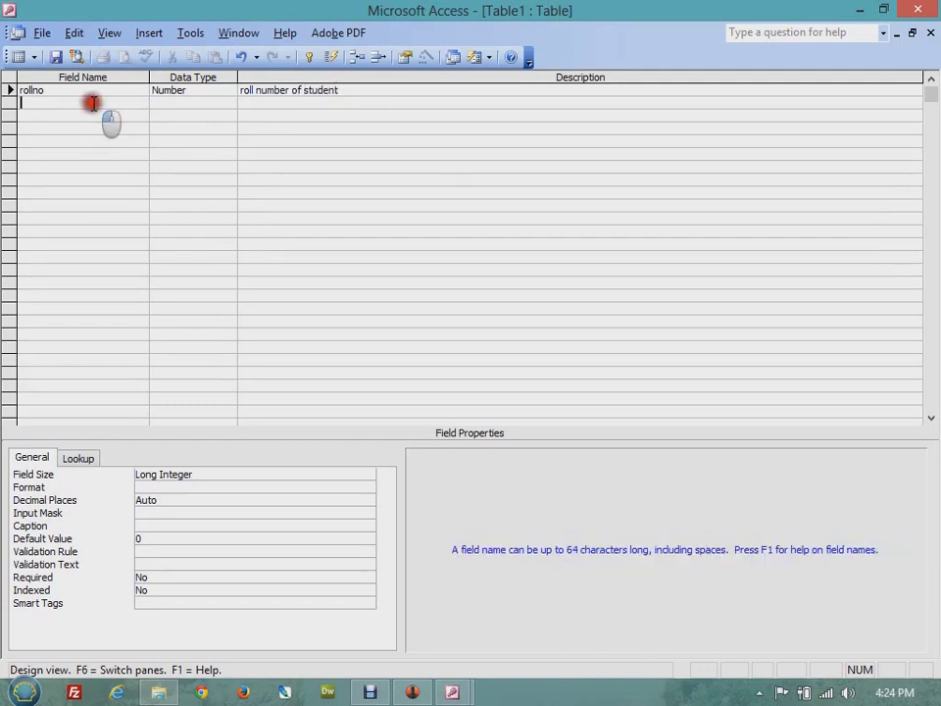
{"action": "type", "text": "name"}
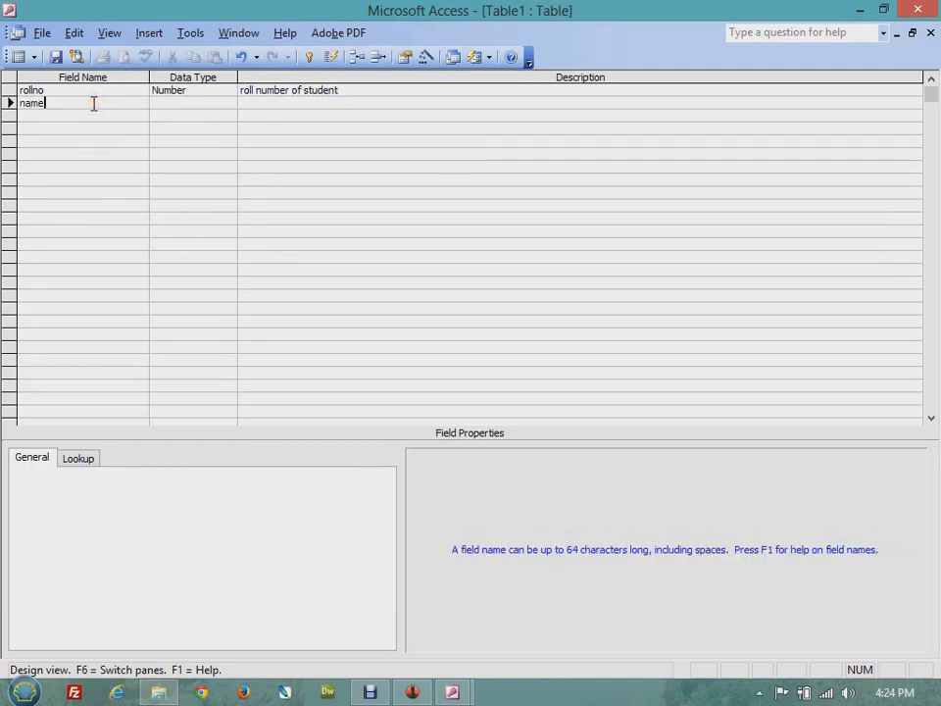
{"action": "left_click", "coordinate": [201, 103]}
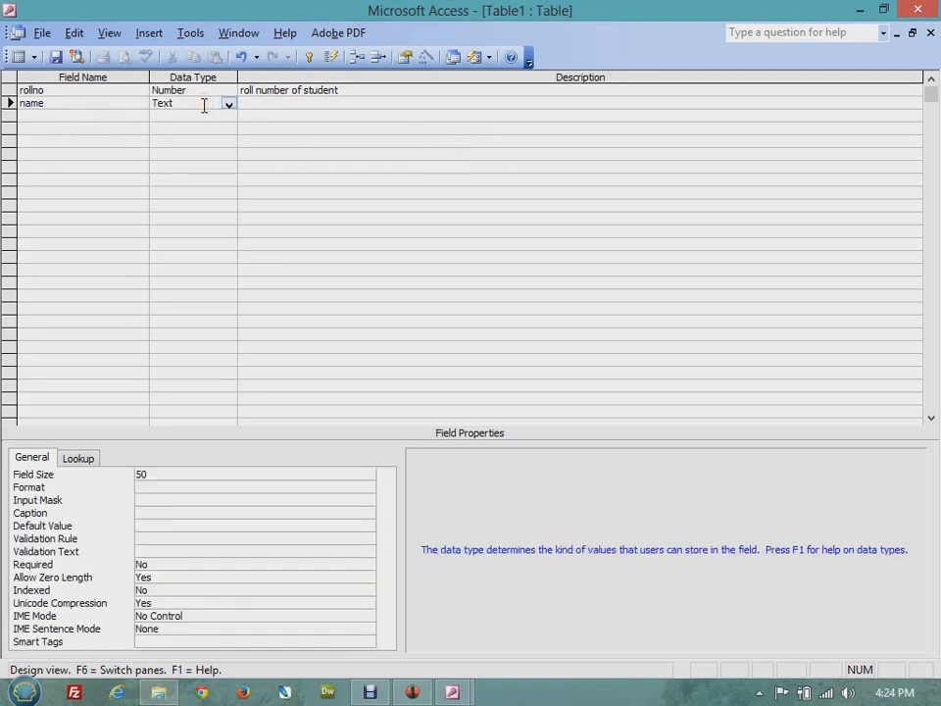
{"action": "left_click", "coordinate": [93, 106]}
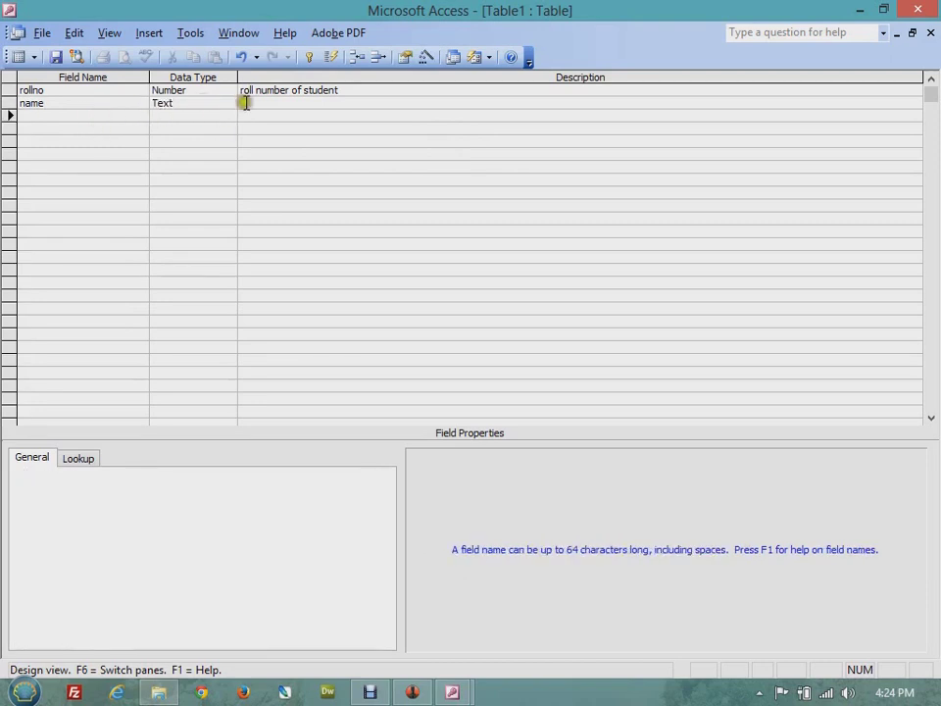
{"action": "left_click", "coordinate": [250, 102]}
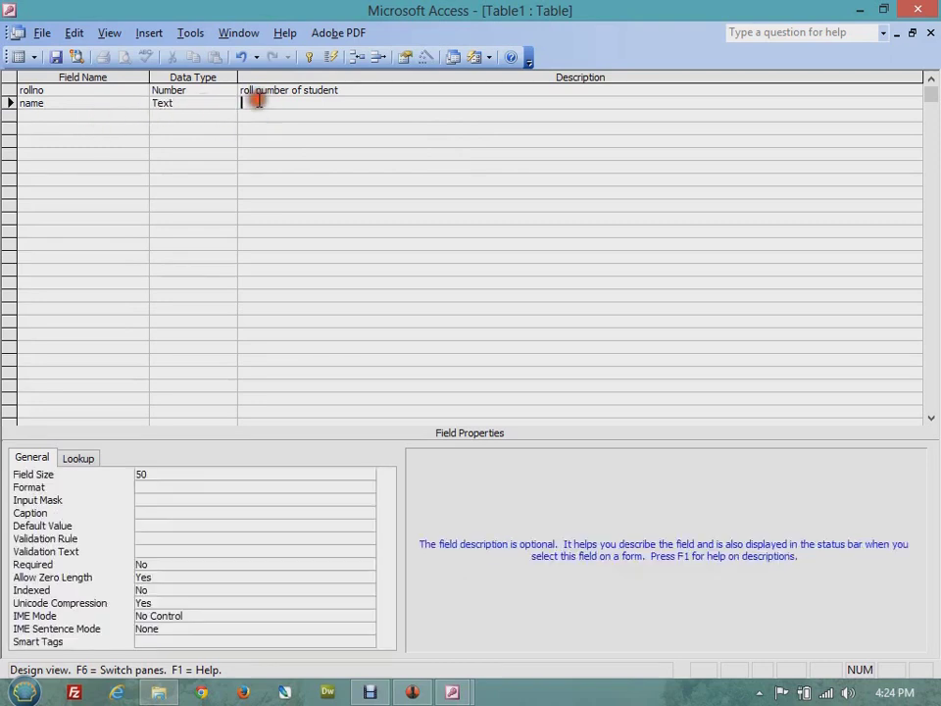
{"action": "left_click", "coordinate": [99, 119]}
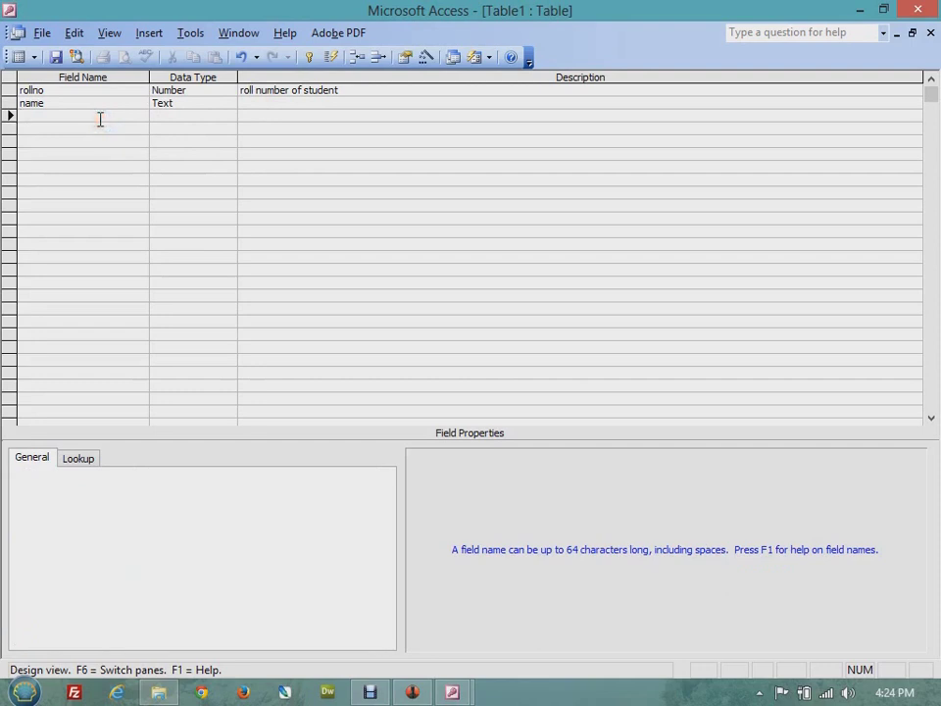
{"action": "type", "text": "city"}
{"action": "left_click", "coordinate": [163, 113]}
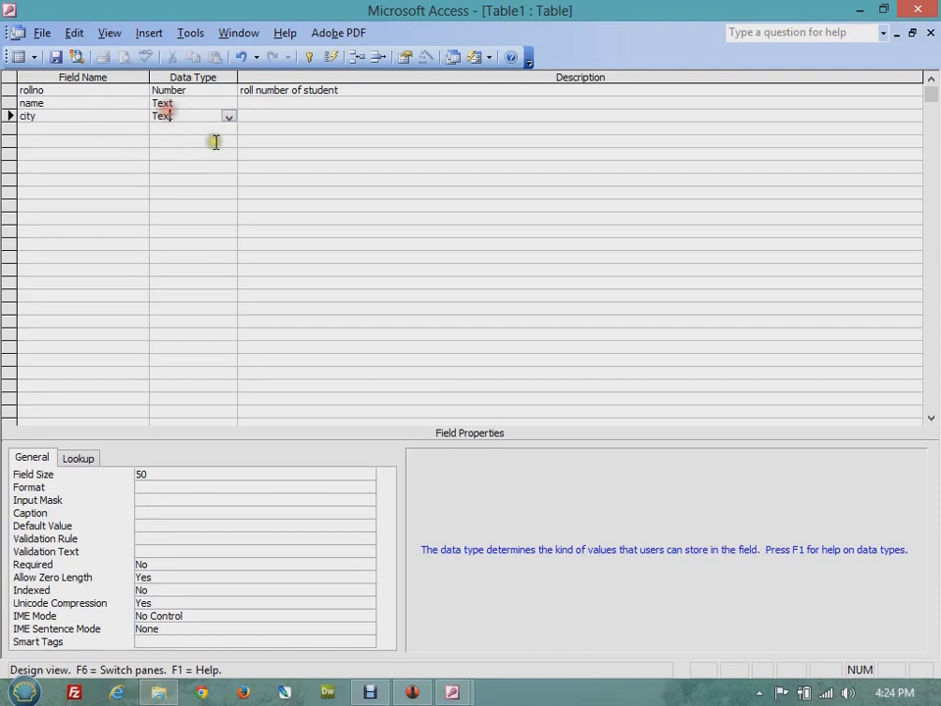
{"action": "left_click", "coordinate": [72, 133]}
{"action": "type", "text": "course"}
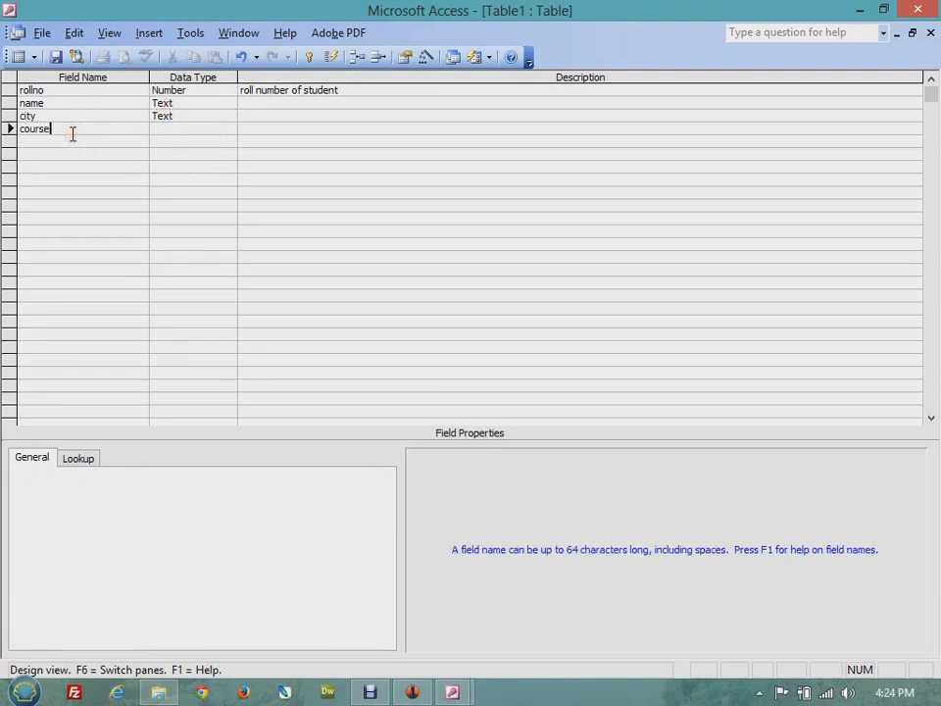
{"action": "left_click", "coordinate": [210, 129]}
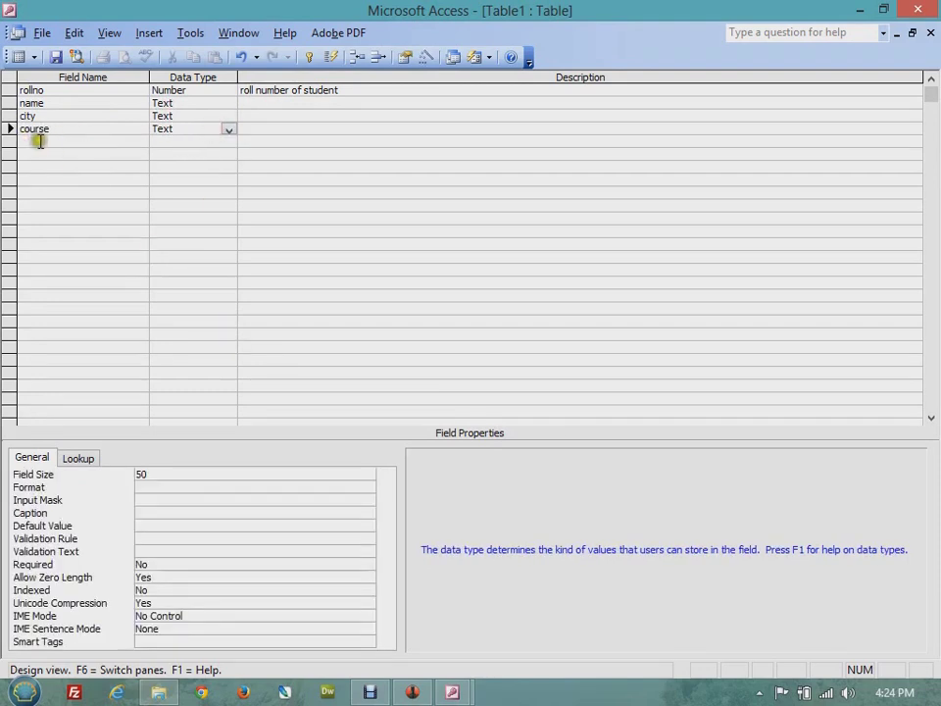
- Add a fees field below course with the Number data type
{"action": "left_click", "coordinate": [38, 140]}
{"action": "type", "text": "fees"}
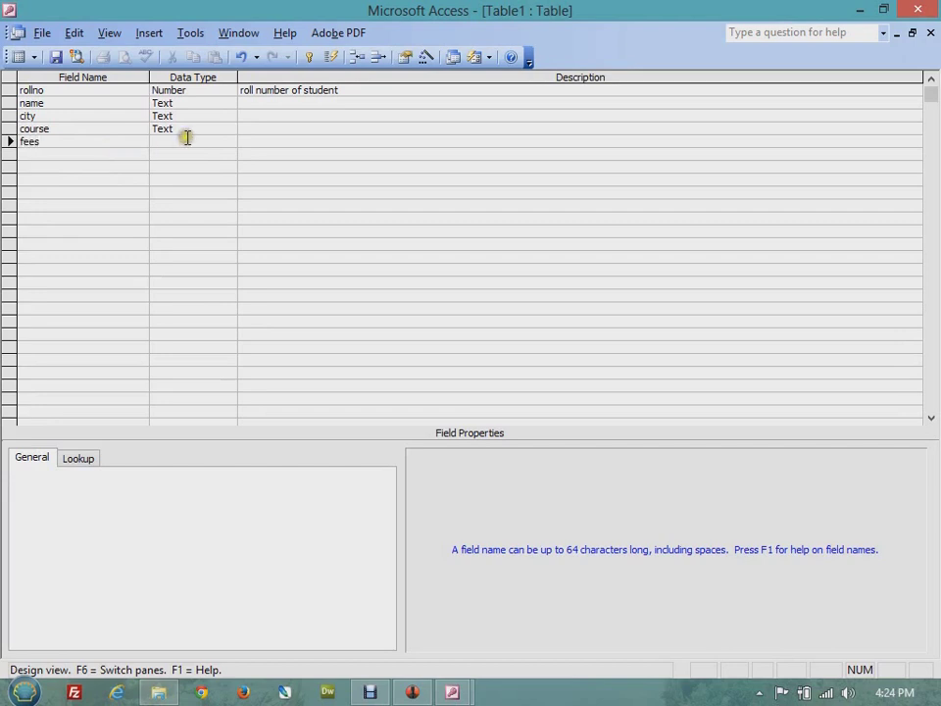
{"action": "left_click", "coordinate": [185, 138]}
{"action": "left_click", "coordinate": [227, 144]}
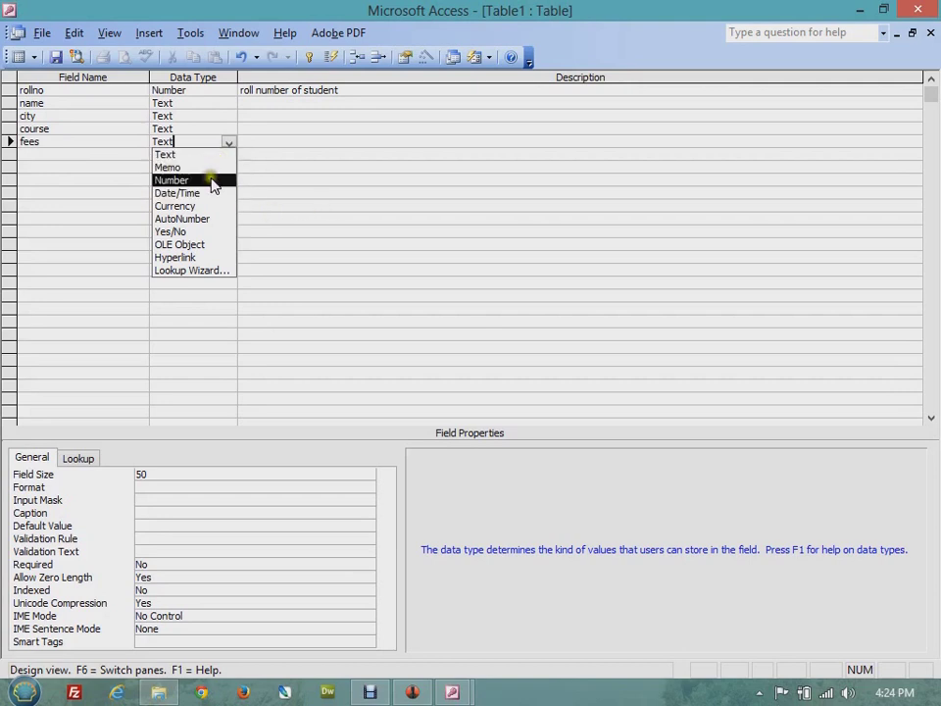
{"action": "left_click", "coordinate": [210, 180]}
{"action": "left_click", "coordinate": [196, 152]}
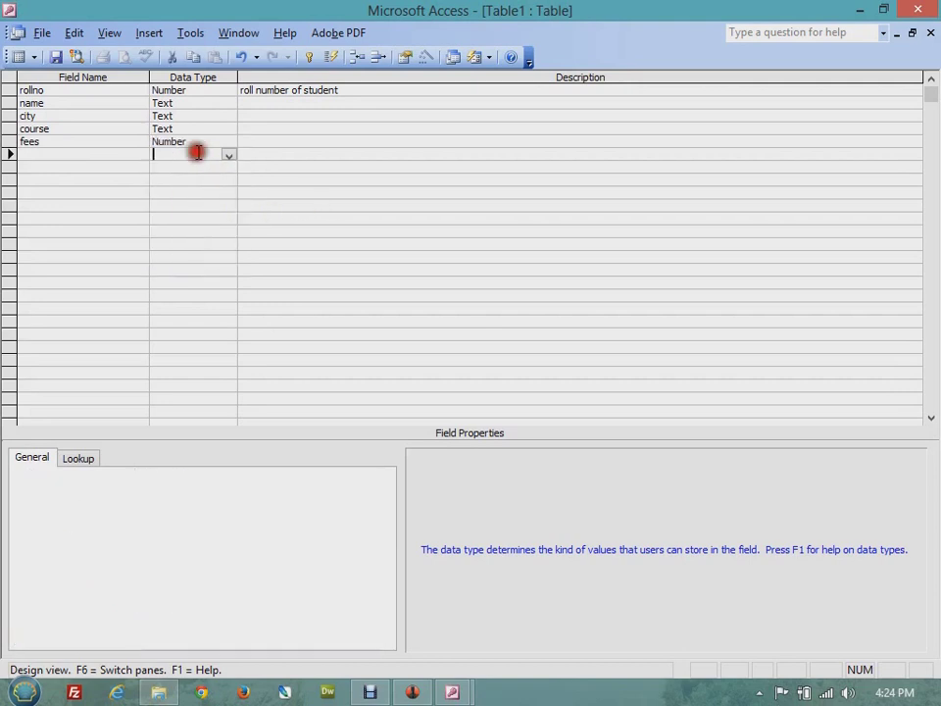
{"action": "left_click", "coordinate": [279, 101]}
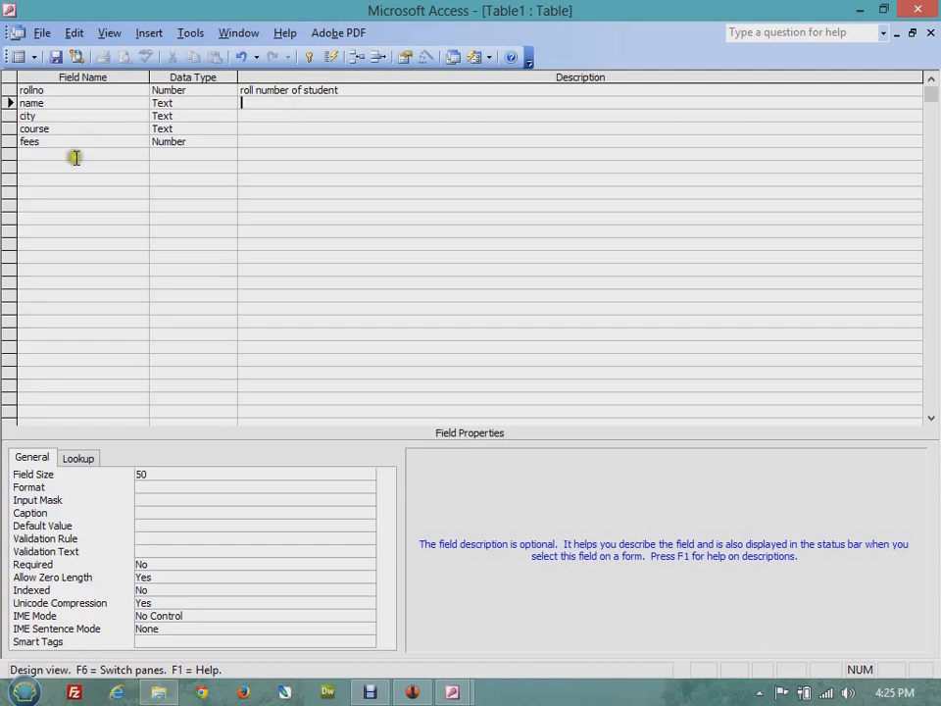
- Select the rollno row and bring up its field options menu
{"action": "left_click", "coordinate": [8, 89]}
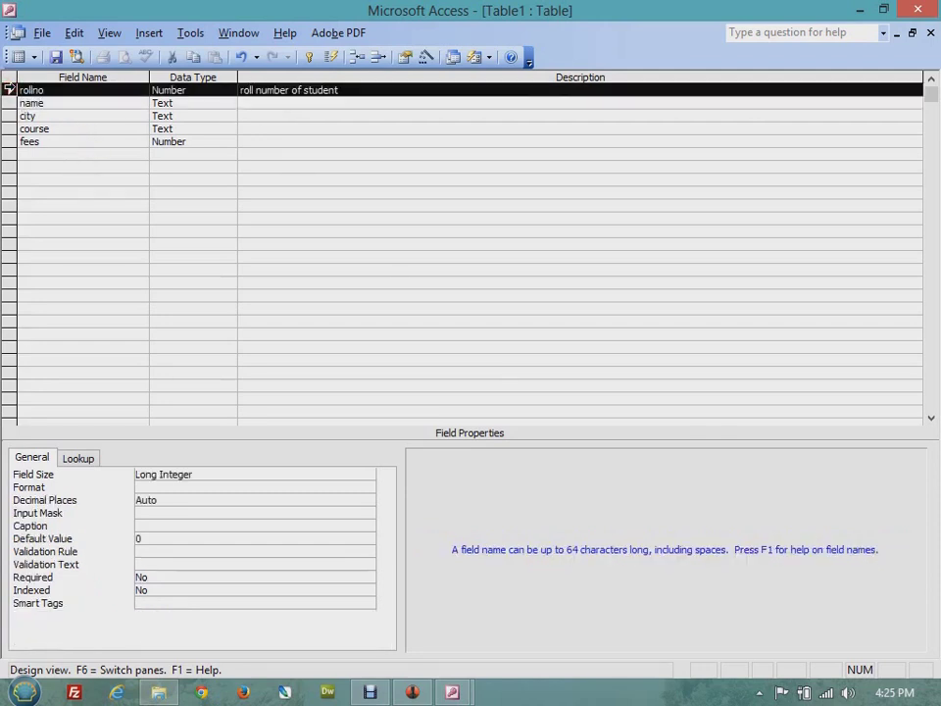
{"action": "left_click", "coordinate": [199, 119]}
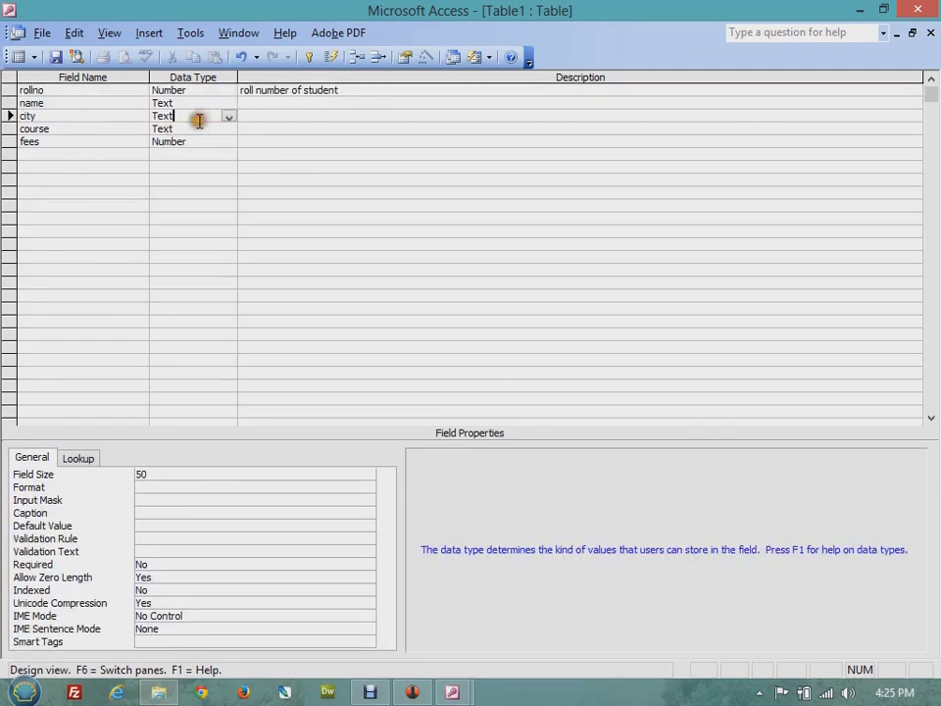
{"action": "left_click", "coordinate": [8, 89]}
{"action": "right_click", "coordinate": [8, 90]}
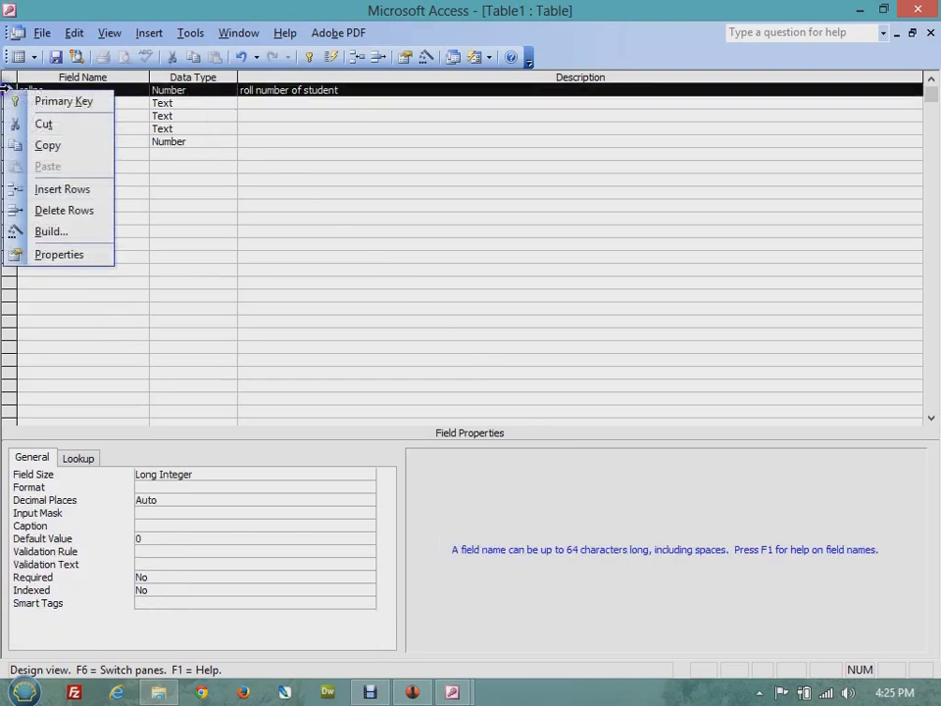
- Set rollno as the primary key
{"action": "left_click", "coordinate": [149, 100]}
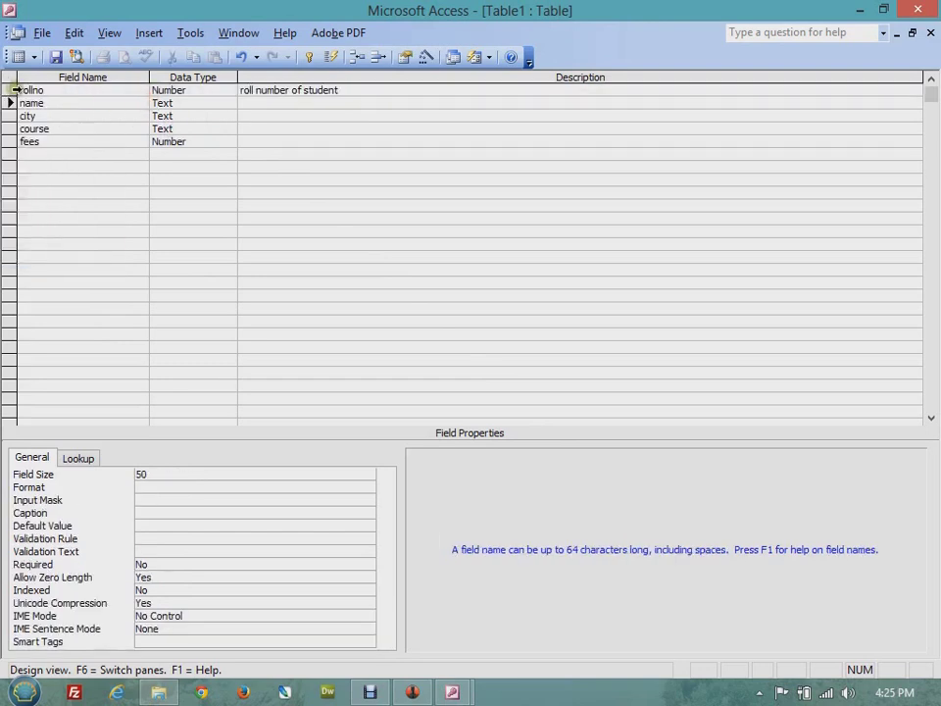
{"action": "left_click", "coordinate": [8, 89]}
{"action": "right_click", "coordinate": [8, 90]}
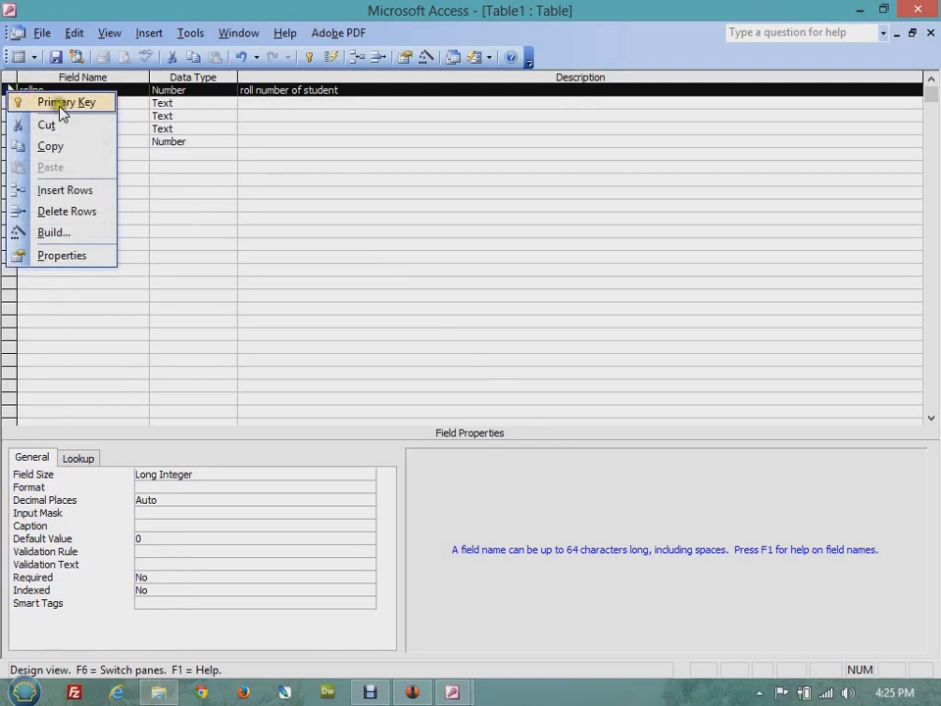
{"action": "left_click", "coordinate": [59, 108]}
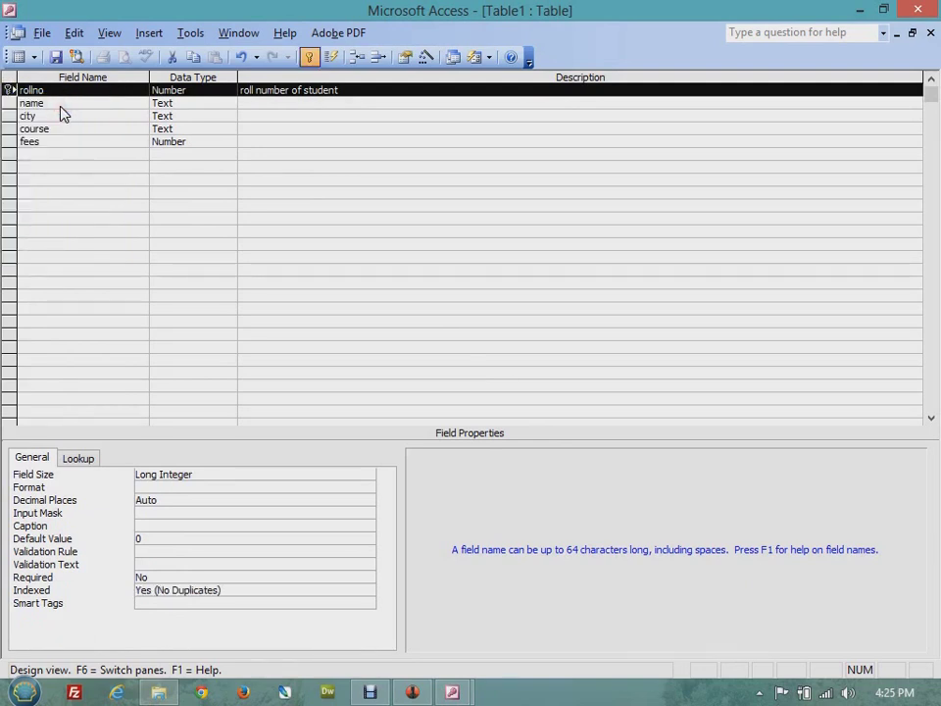
{"action": "left_click", "coordinate": [59, 90]}
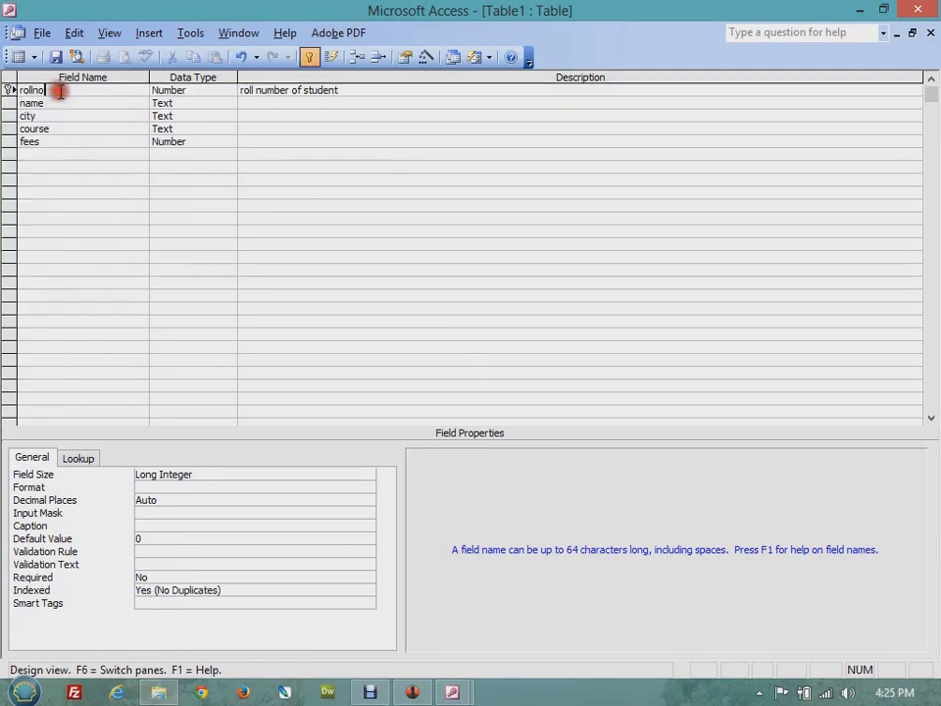
{"action": "left_click", "coordinate": [312, 59]}
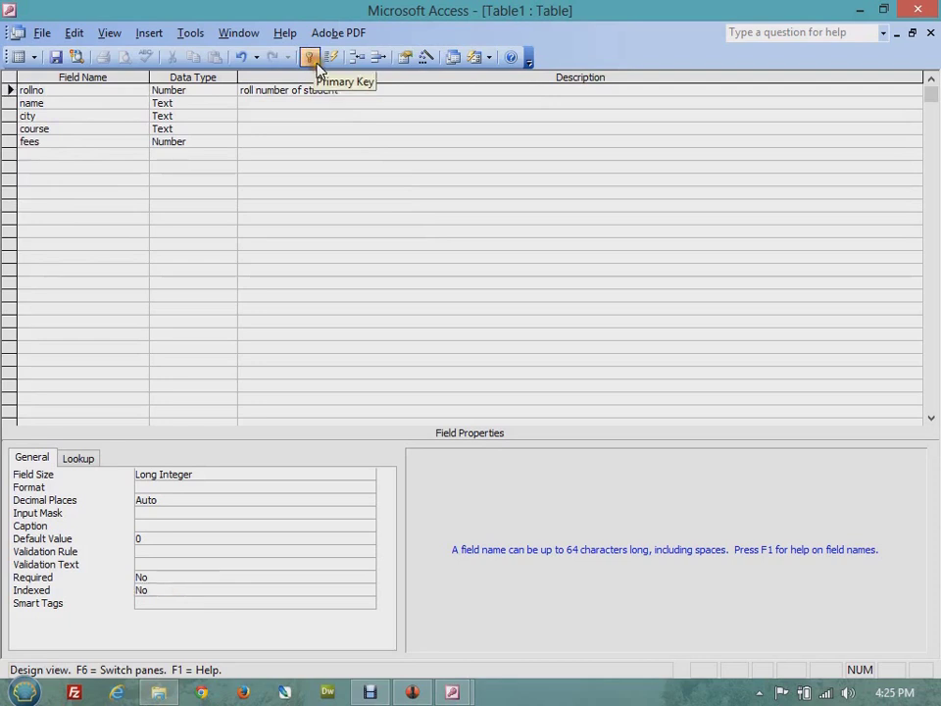
{"action": "left_click", "coordinate": [312, 59]}
{"action": "left_click", "coordinate": [312, 58]}
{"action": "left_click", "coordinate": [312, 59]}
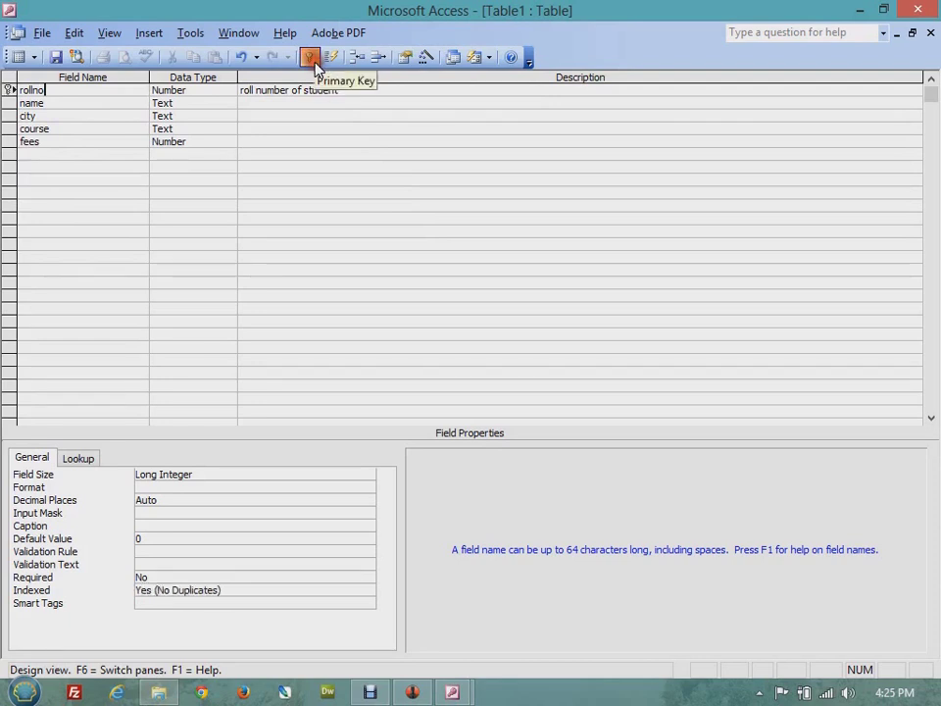
- Check the name, city, course and fees fields, then save the table design
{"action": "left_click", "coordinate": [67, 101]}
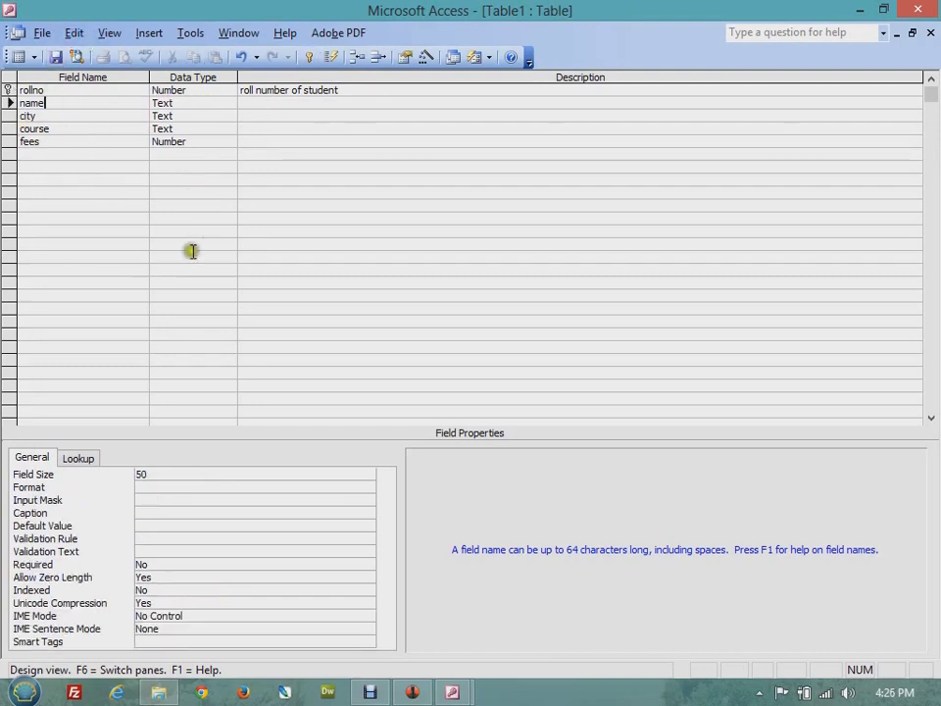
{"action": "left_click", "coordinate": [63, 116]}
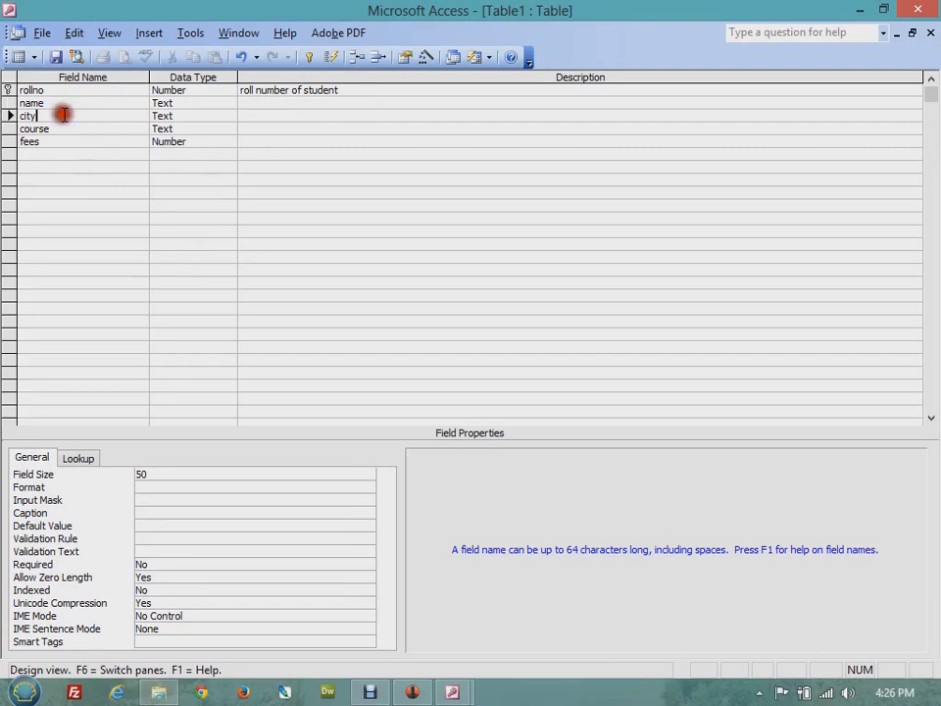
{"action": "left_click", "coordinate": [65, 128]}
{"action": "left_click", "coordinate": [62, 141]}
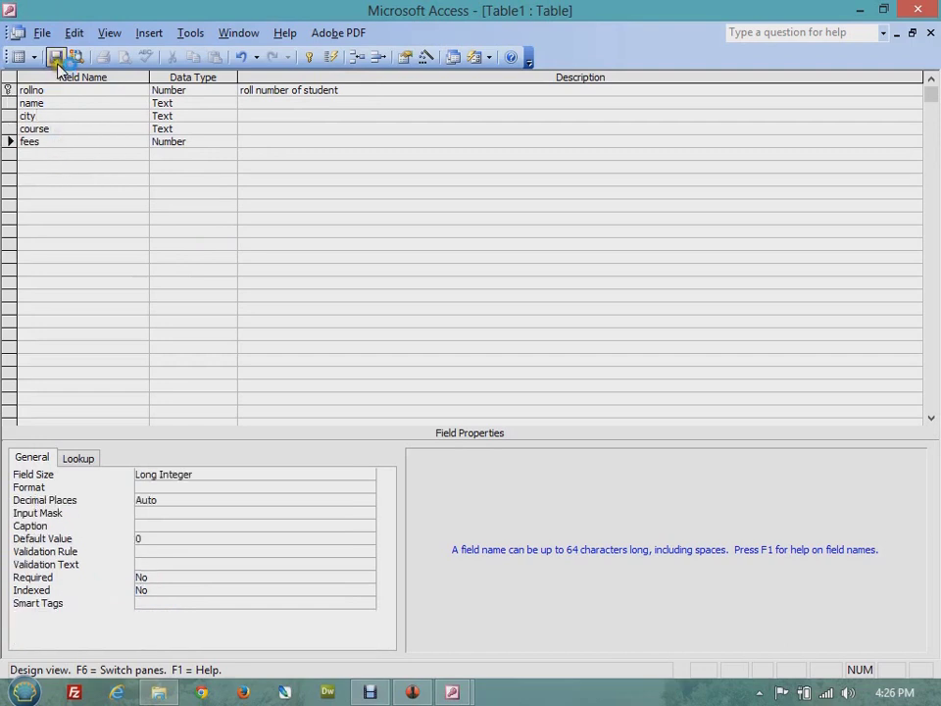
{"action": "left_click", "coordinate": [56, 57]}
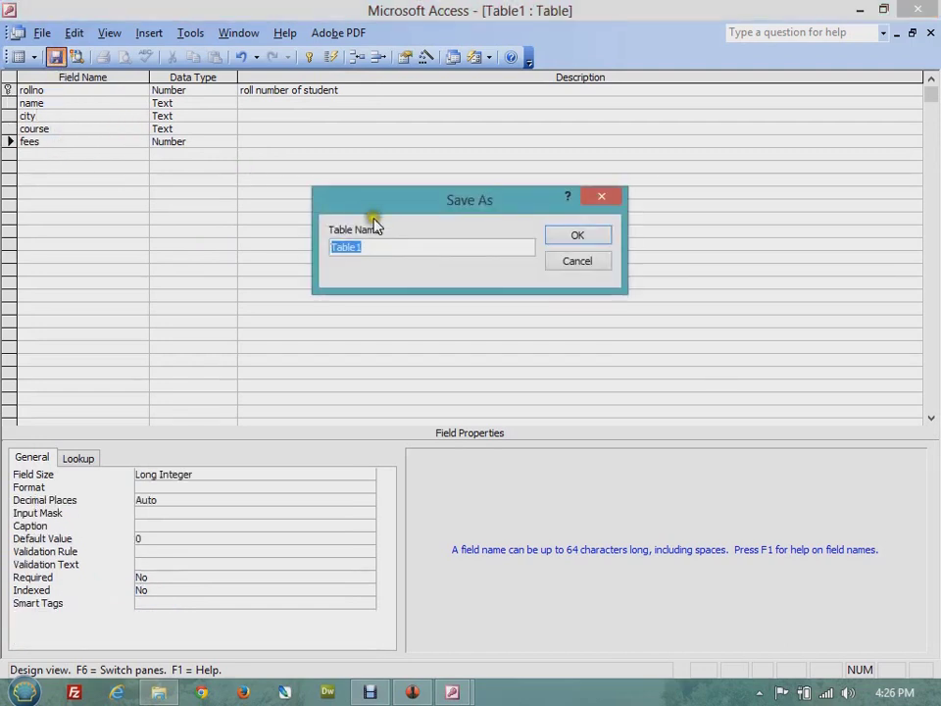
- Replace the default name Table1 with student and confirm the save
{"action": "left_click", "coordinate": [411, 245]}
{"action": "left_click_drag", "start_coordinate": [411, 245], "coordinate": [199, 243]}
{"action": "type", "text": "student"}
{"action": "left_click", "coordinate": [585, 237]}
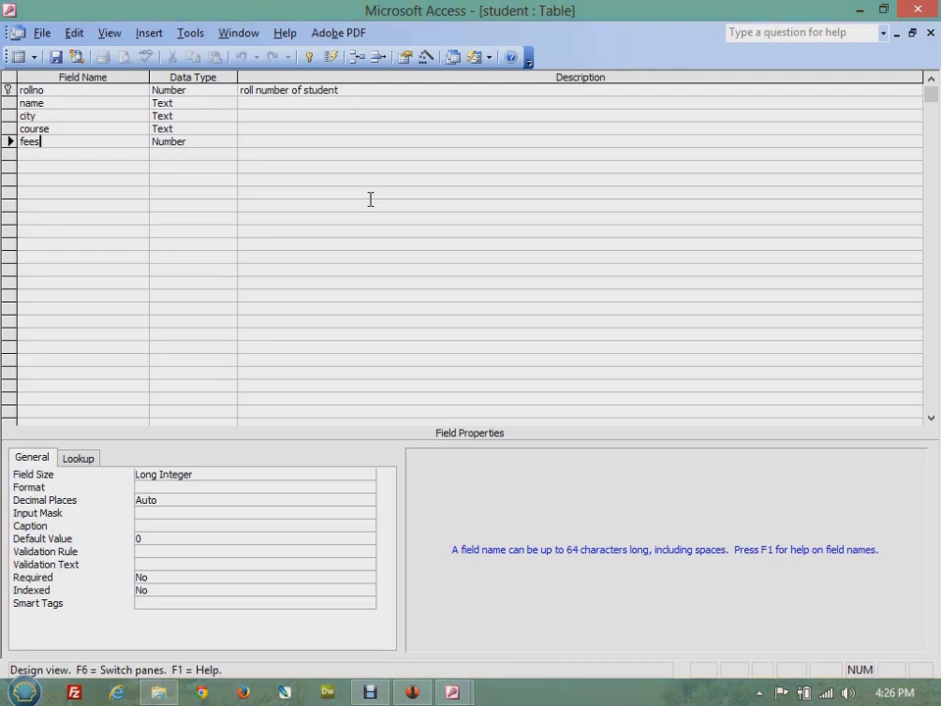
- Review the fees and rollno properties, save the student design, and close its window
{"action": "left_click", "coordinate": [912, 33]}
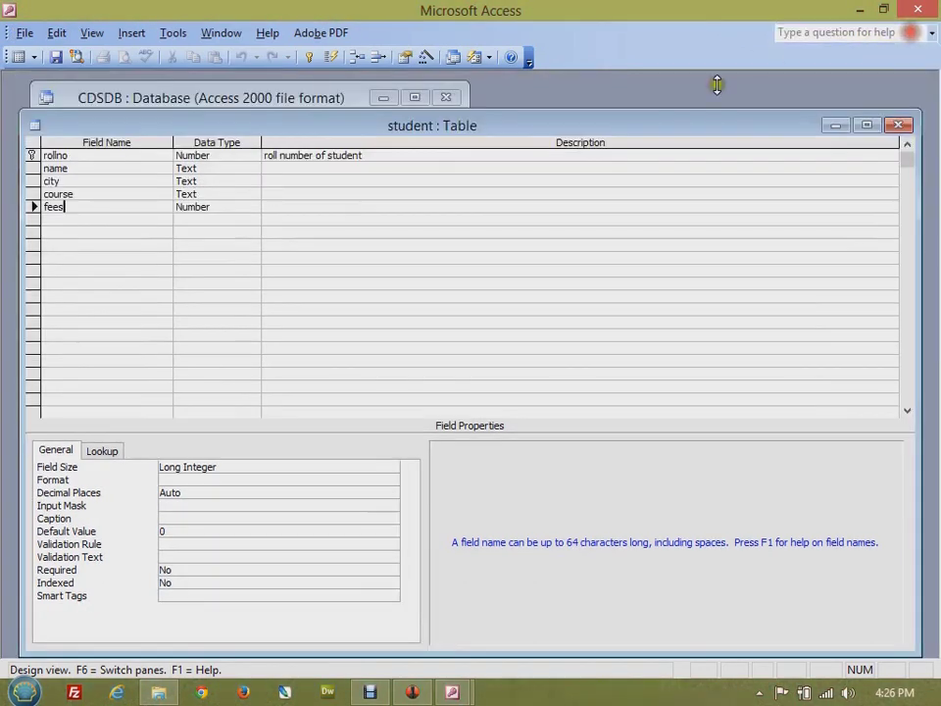
{"action": "double_click", "coordinate": [274, 103]}
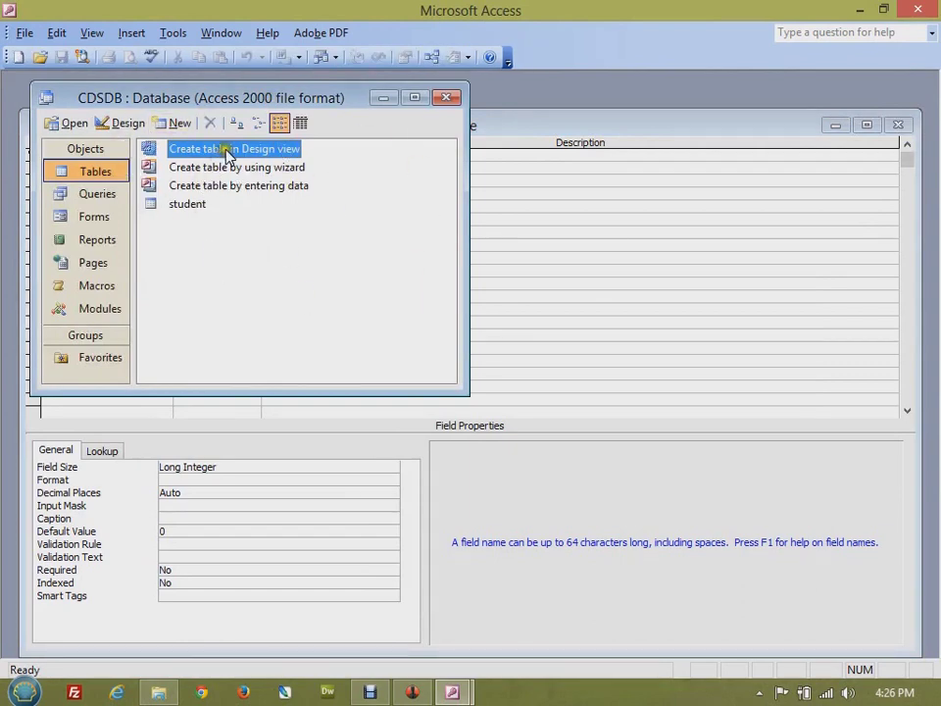
{"action": "left_click", "coordinate": [536, 126]}
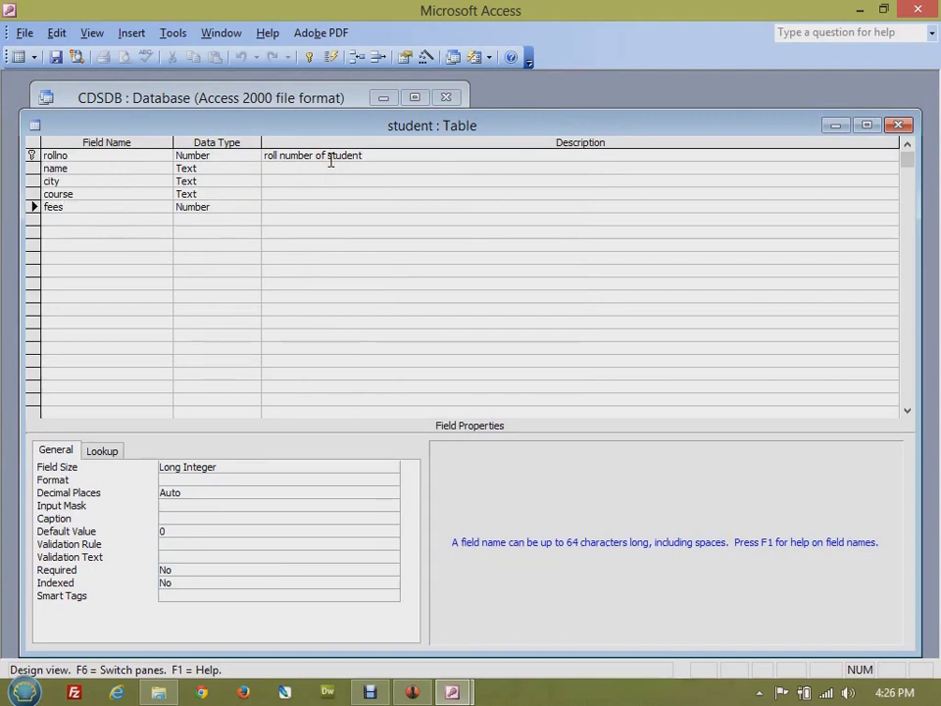
{"action": "left_click", "coordinate": [219, 467]}
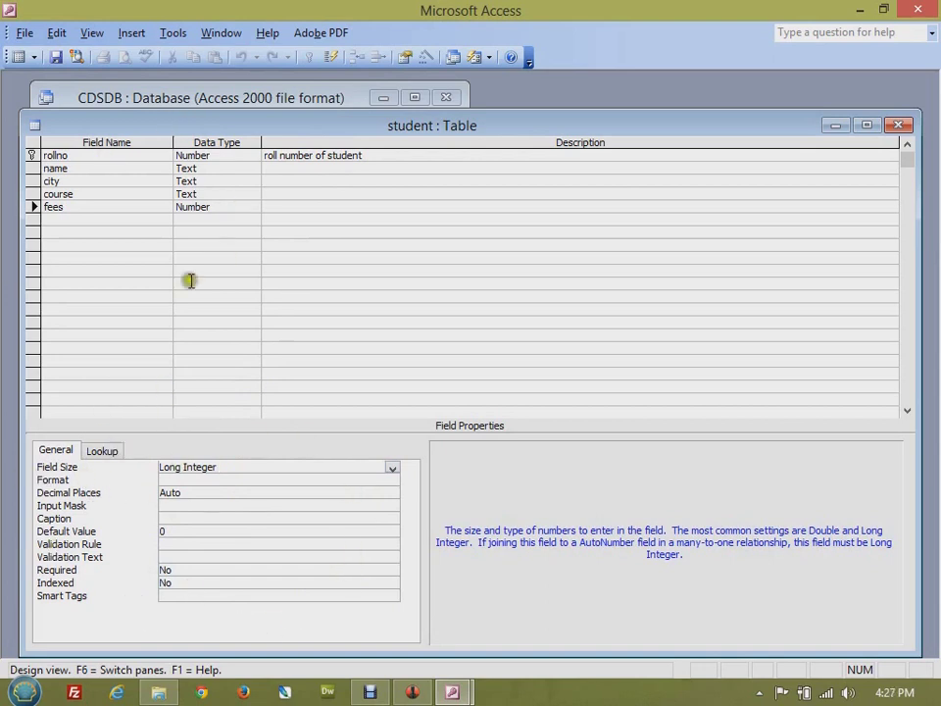
{"action": "left_click", "coordinate": [116, 156]}
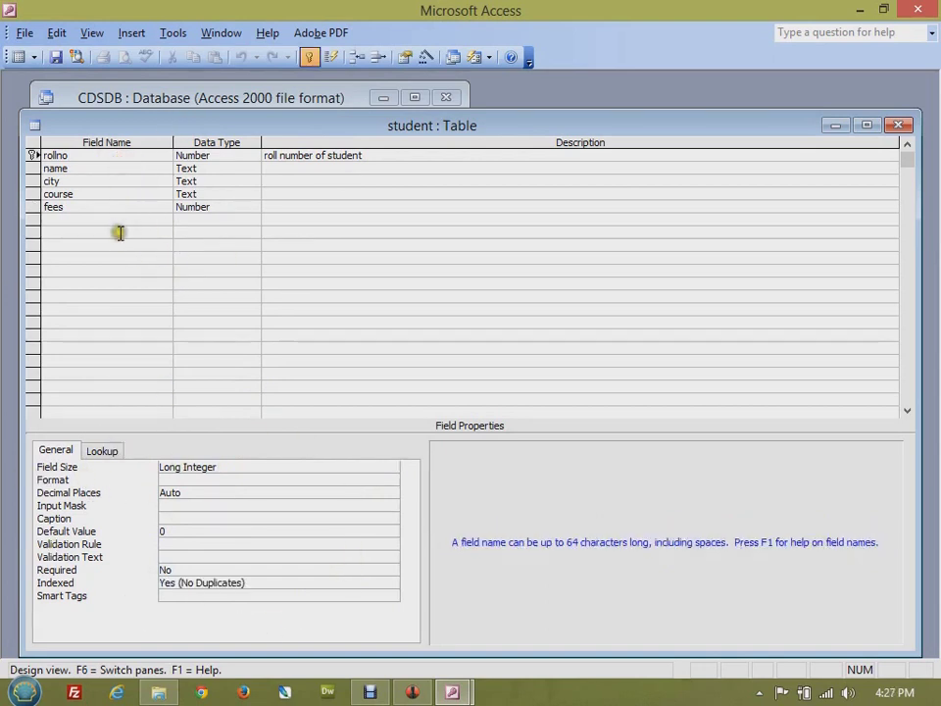
{"action": "left_click", "coordinate": [55, 58]}
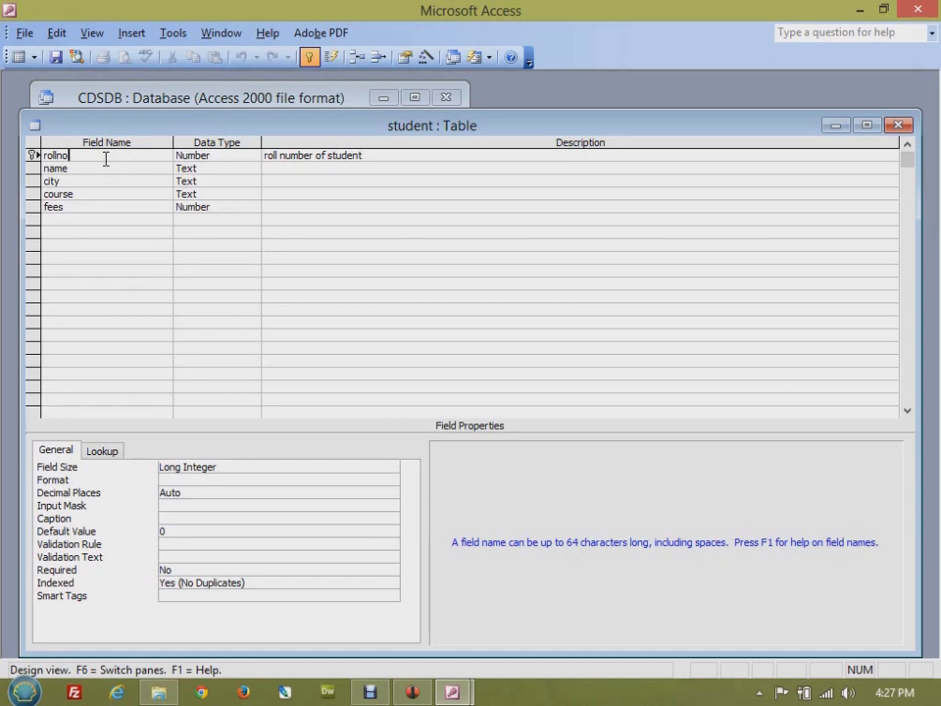
{"action": "left_click", "coordinate": [898, 125]}
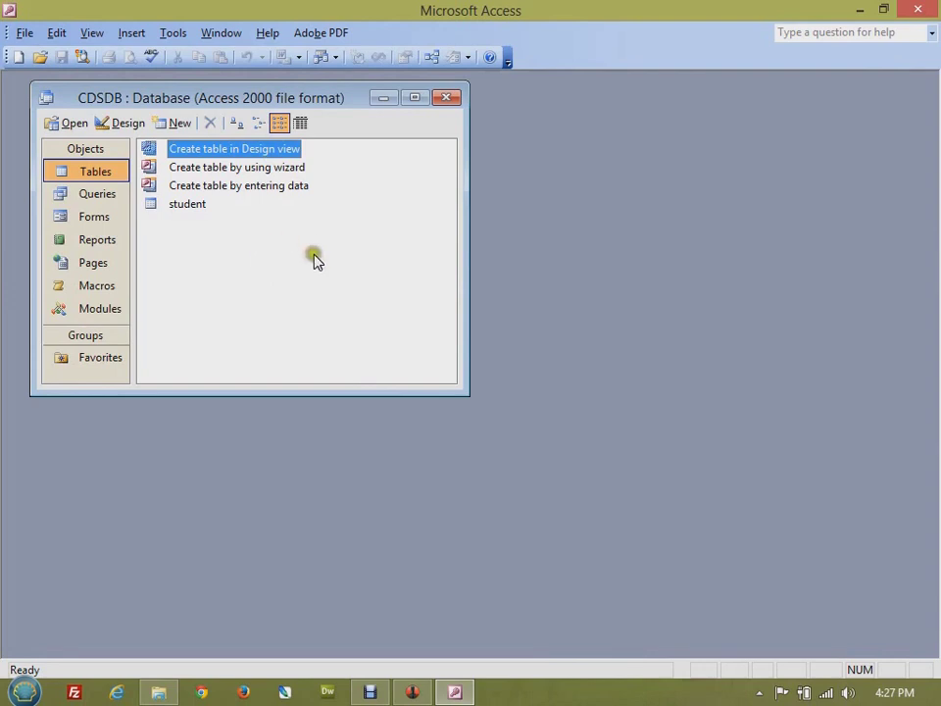
{"action": "left_click", "coordinate": [260, 167]}
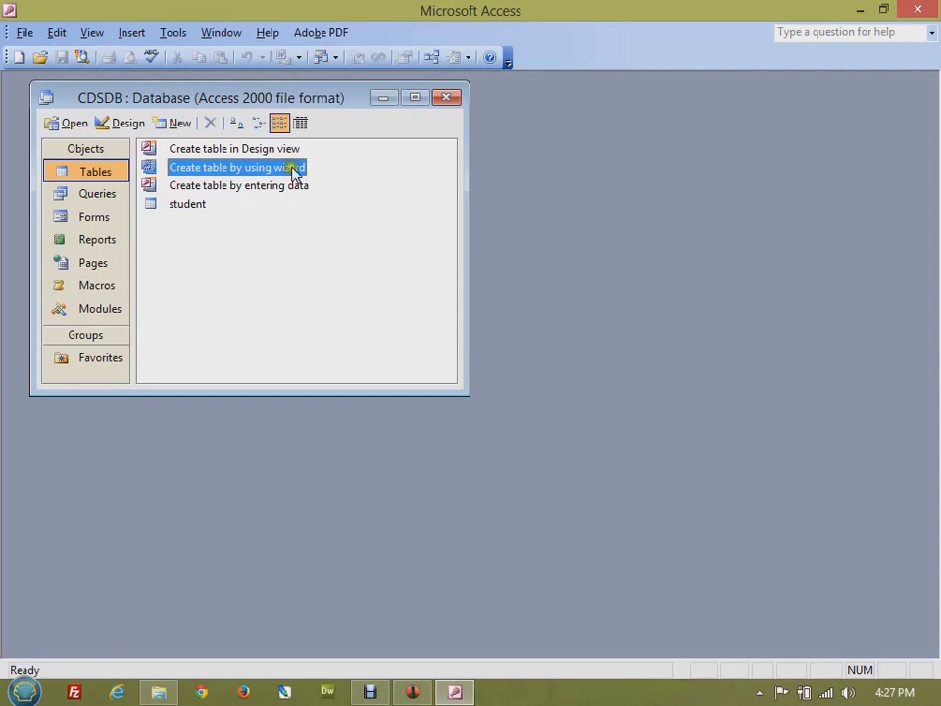
{"action": "left_click", "coordinate": [284, 149]}
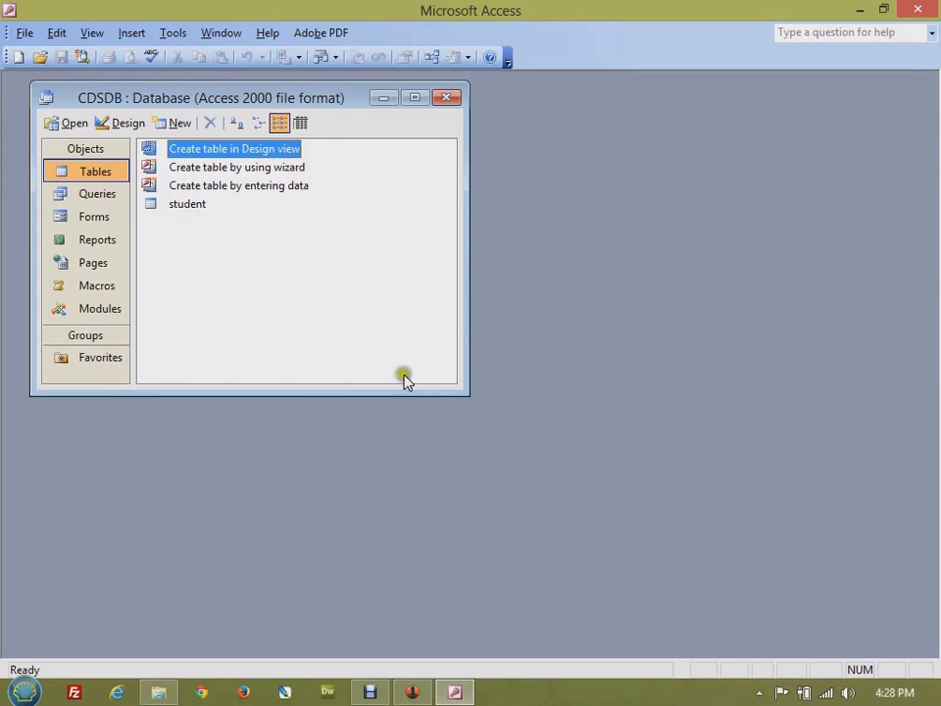
{"action": "left_click", "coordinate": [362, 306]}
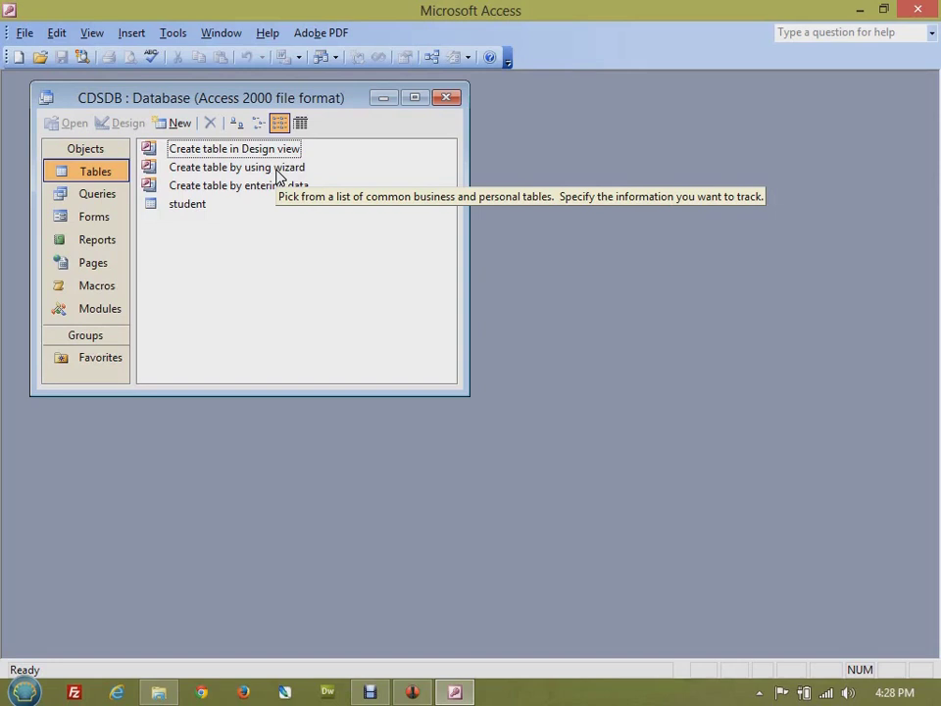
{"action": "left_click", "coordinate": [289, 167]}
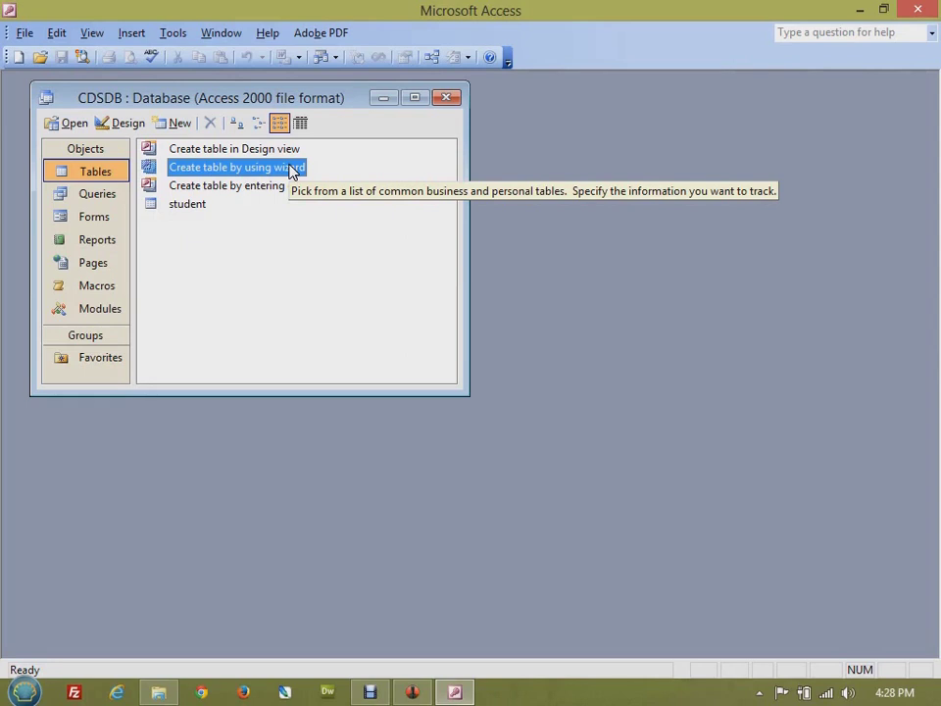
{"action": "left_click", "coordinate": [297, 231]}
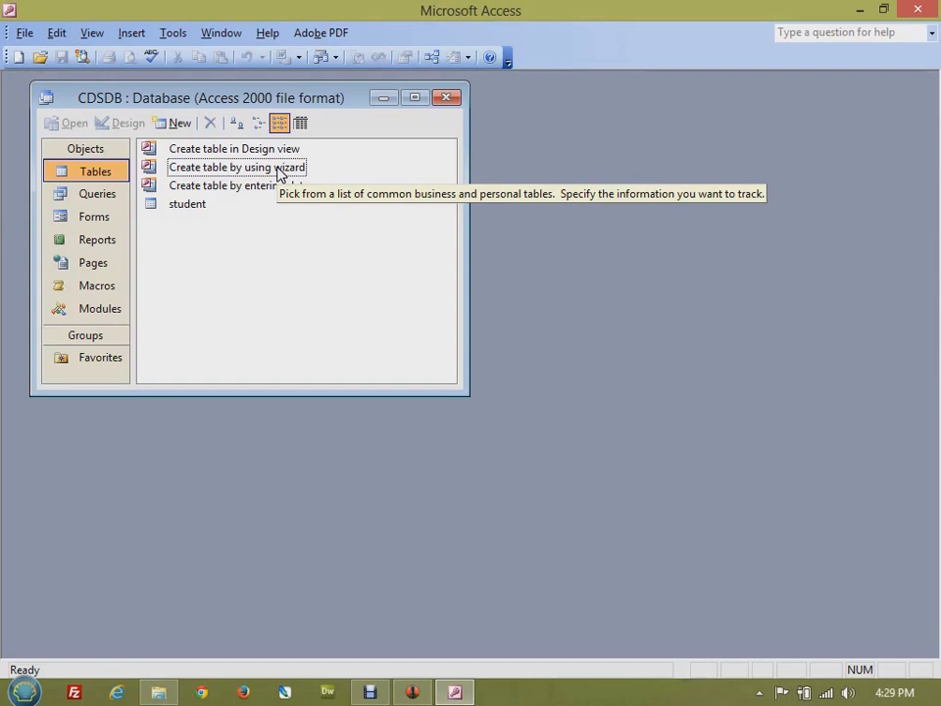
- Launch the Table Wizard and switch between the Personal and Business sample tables
{"action": "double_click", "coordinate": [279, 171]}
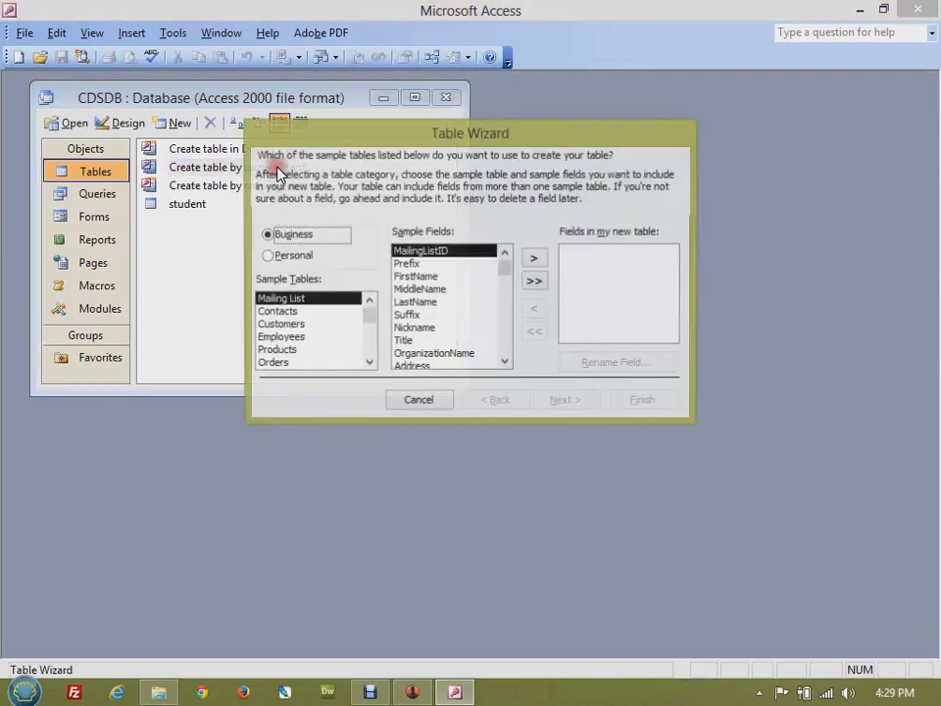
{"action": "left_click_drag", "start_coordinate": [505, 139], "coordinate": [462, 148]}
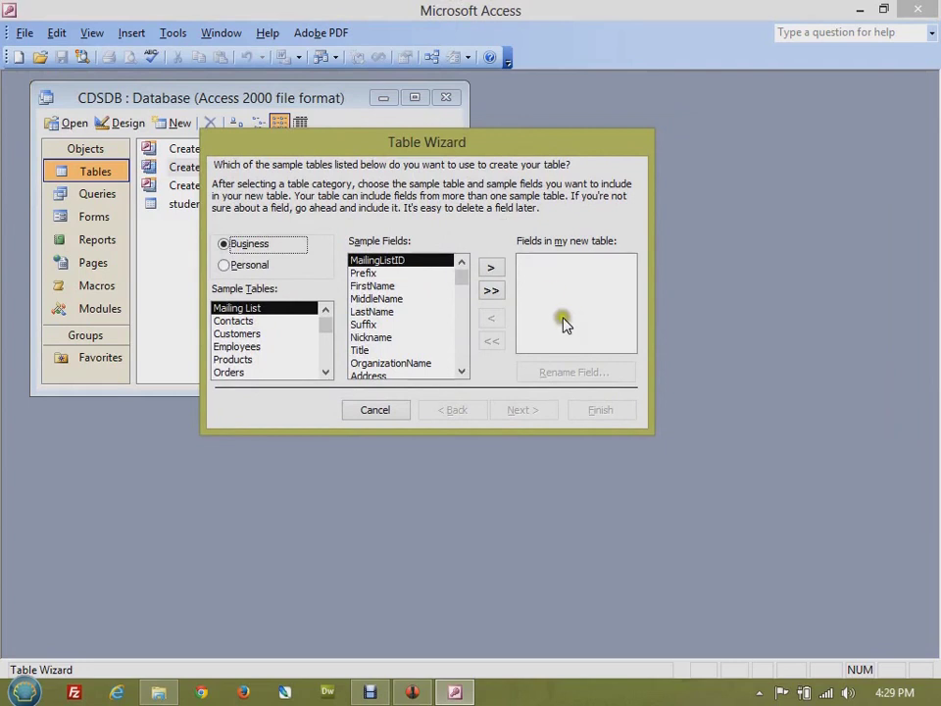
{"action": "left_click", "coordinate": [247, 265]}
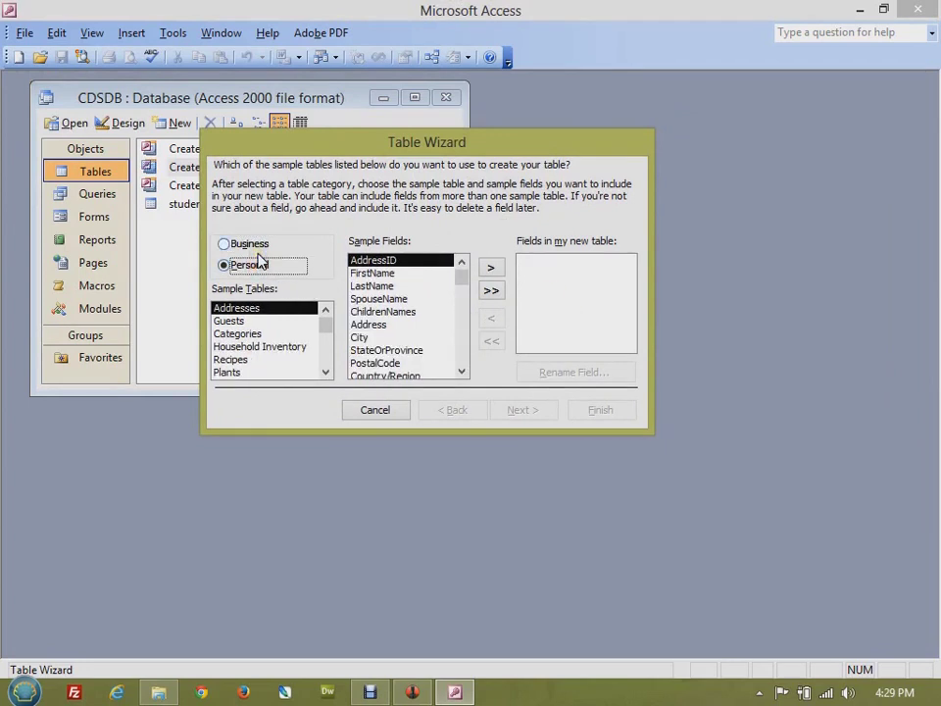
{"action": "left_click", "coordinate": [257, 245]}
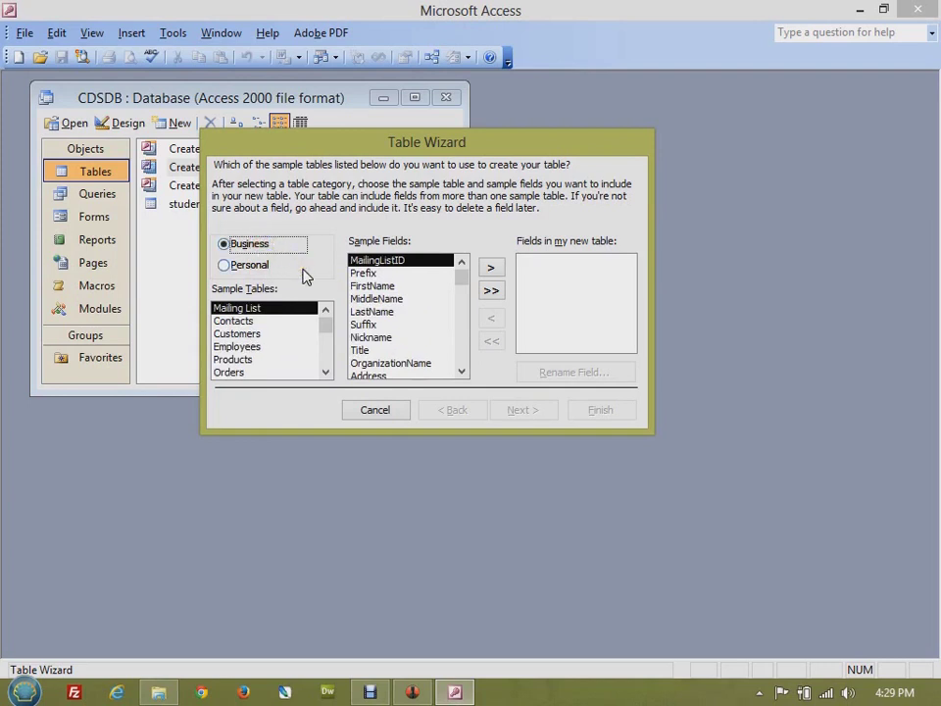
{"action": "left_click", "coordinate": [286, 269]}
{"action": "left_click", "coordinate": [233, 266]}
{"action": "left_click", "coordinate": [235, 247]}
- Preview the Contacts, Customers and Employees business sample fields
{"action": "left_click", "coordinate": [261, 321]}
{"action": "left_click", "coordinate": [256, 309]}
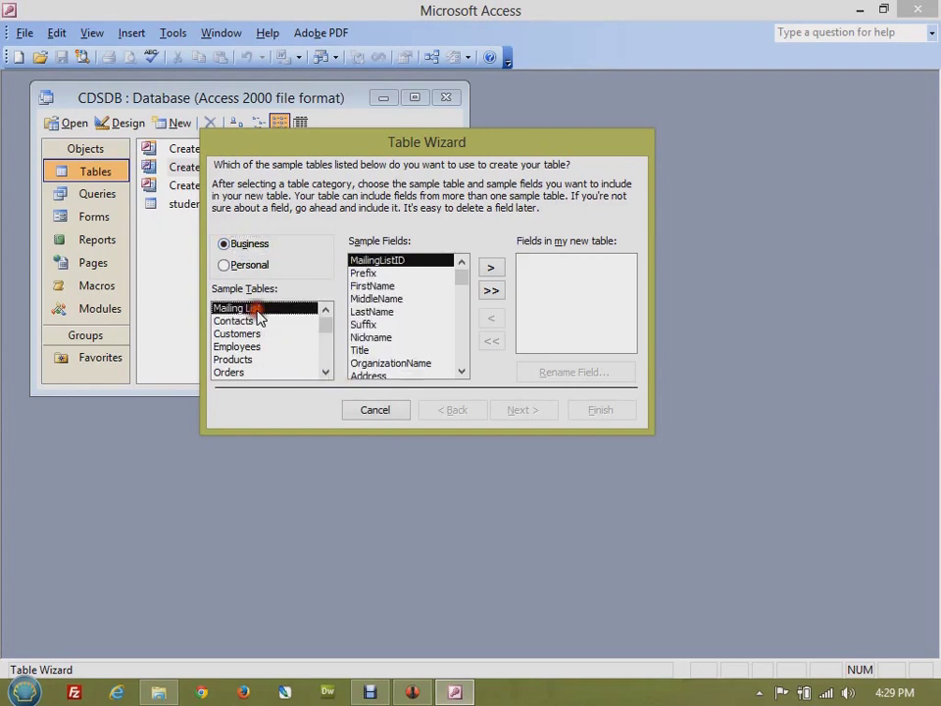
{"action": "left_click", "coordinate": [265, 322]}
{"action": "left_click", "coordinate": [282, 337]}
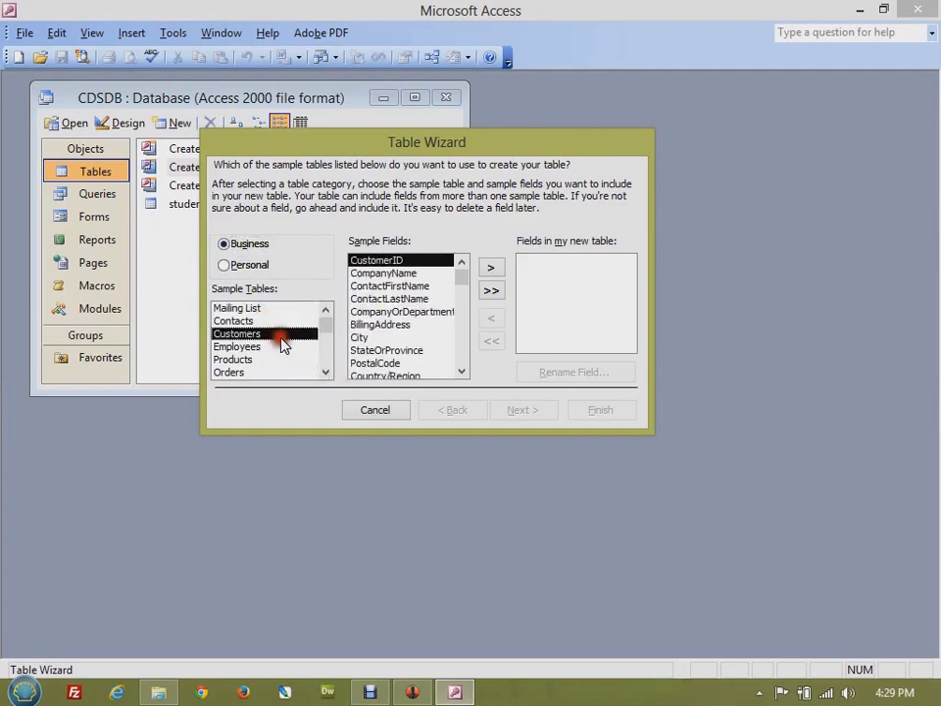
{"action": "left_click", "coordinate": [251, 349]}
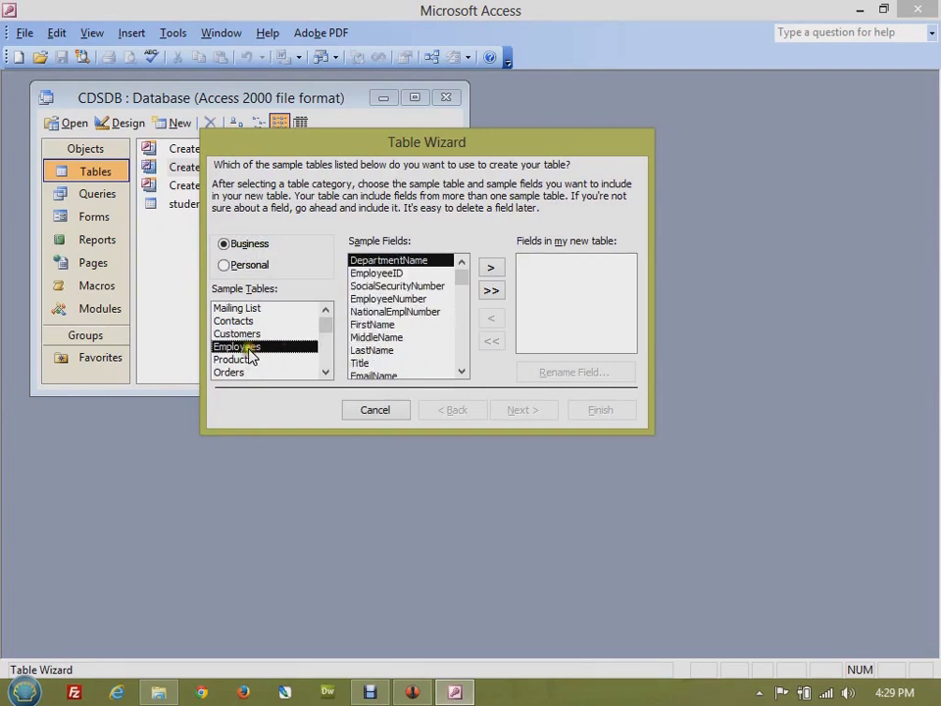
{"action": "mouse_move", "coordinate": [324, 321]}
{"action": "left_mouse_down"}
{"action": "mouse_move", "coordinate": [327, 340]}
{"action": "mouse_move", "coordinate": [324, 320]}
{"action": "left_mouse_up"}
- Recheck the Personal samples, then return to Business and scroll the list back to Mailing List
{"action": "left_click", "coordinate": [226, 267]}
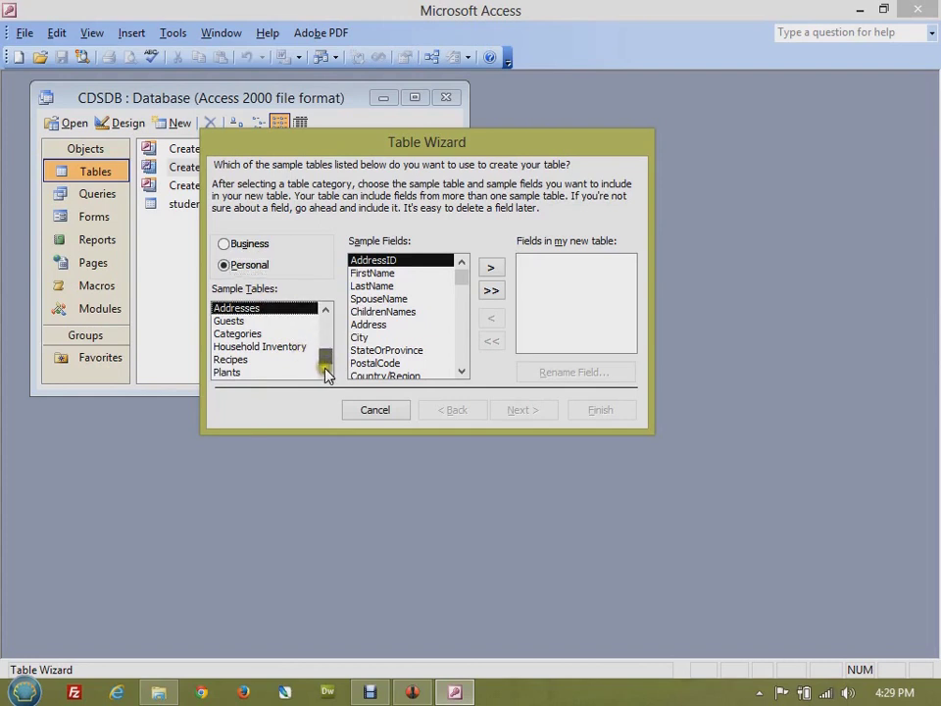
{"action": "left_click_drag", "start_coordinate": [326, 375], "coordinate": [333, 327]}
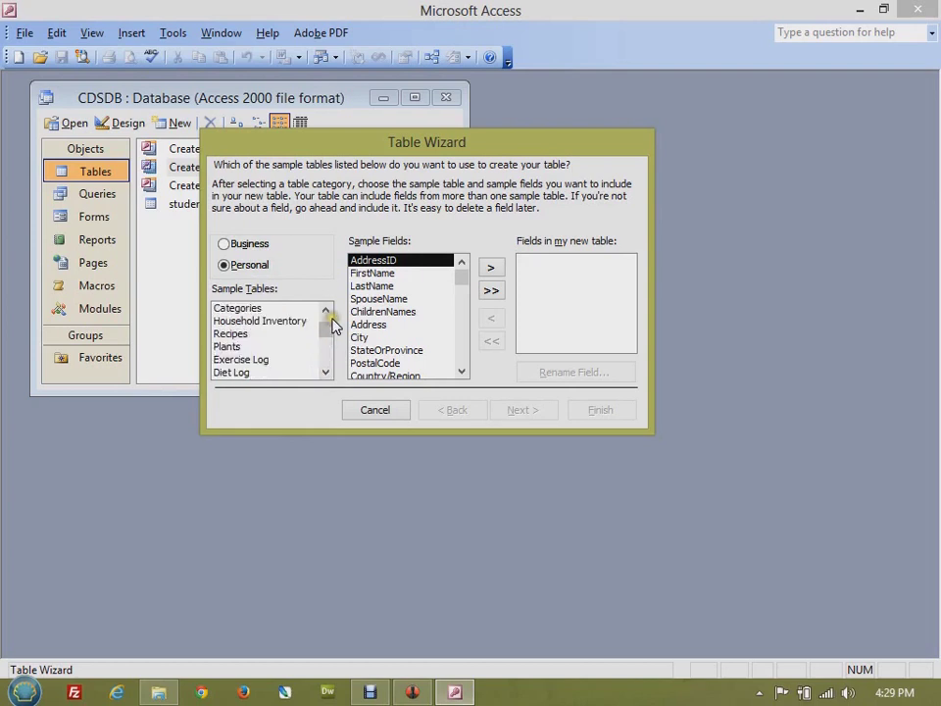
{"action": "left_click", "coordinate": [245, 245]}
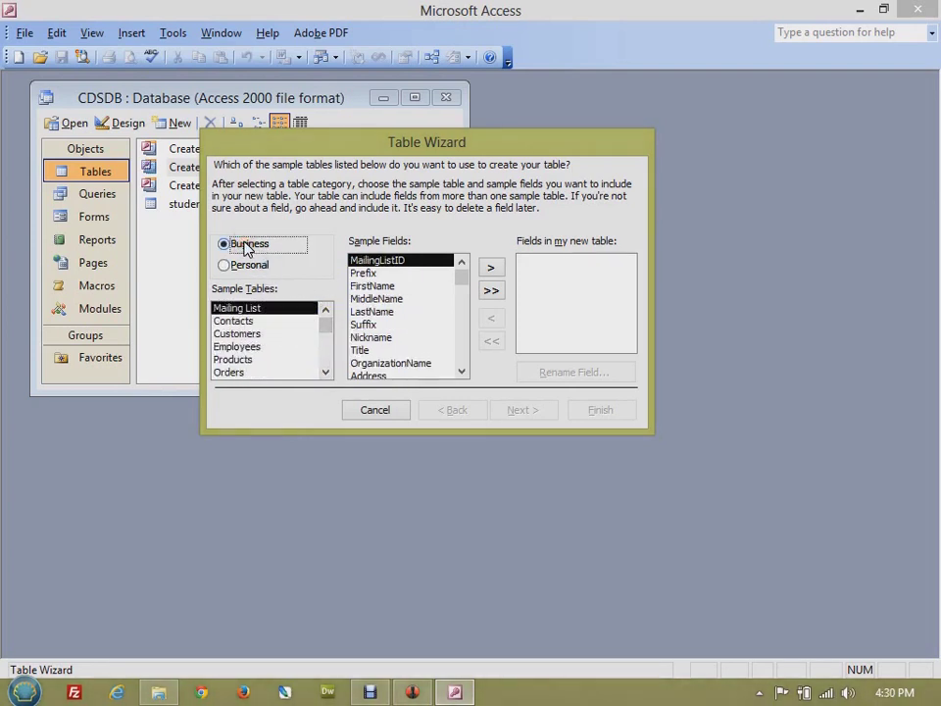
{"action": "left_click", "coordinate": [327, 371]}
{"action": "left_click", "coordinate": [326, 371]}
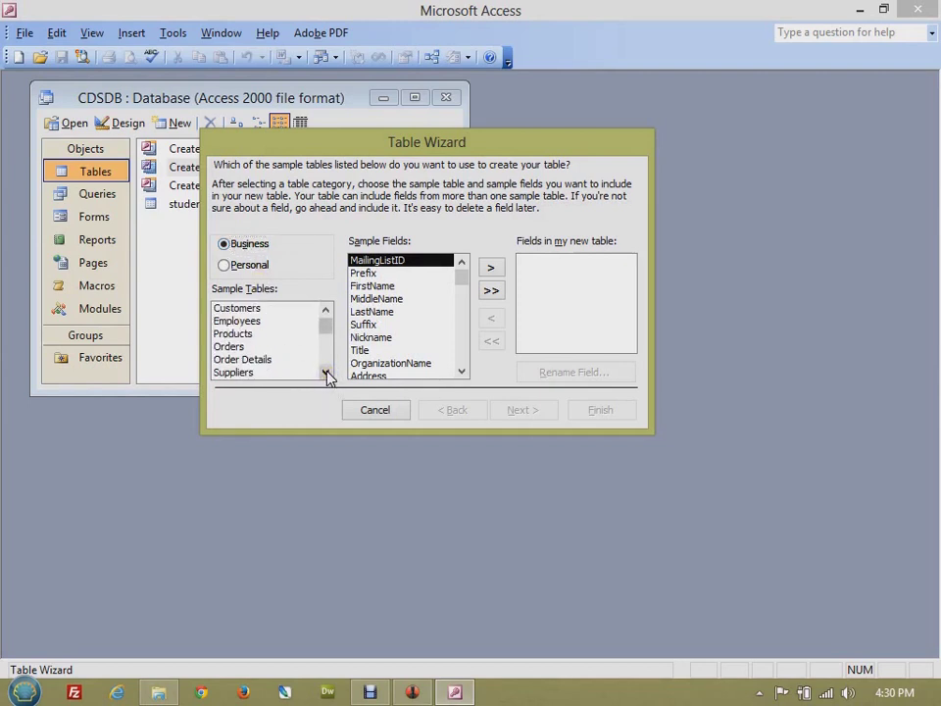
{"action": "left_click", "coordinate": [326, 373]}
{"action": "left_click", "coordinate": [326, 373]}
{"action": "left_click", "coordinate": [327, 372]}
{"action": "left_click", "coordinate": [327, 372]}
{"action": "left_click", "coordinate": [327, 373]}
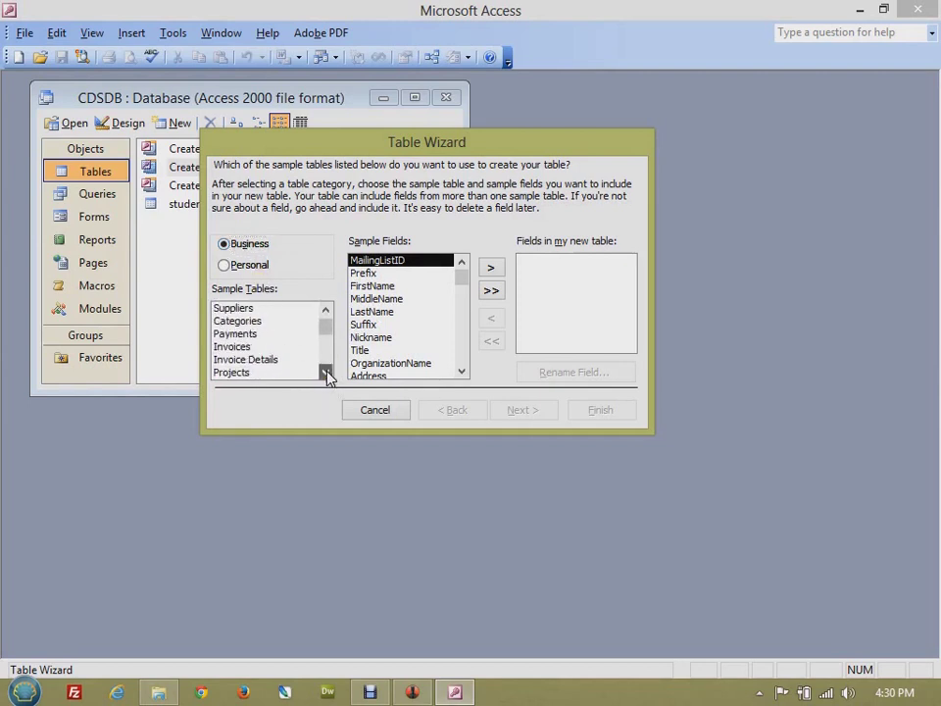
{"action": "left_click", "coordinate": [326, 373]}
{"action": "left_click", "coordinate": [326, 372]}
{"action": "left_click", "coordinate": [327, 372]}
{"action": "left_click", "coordinate": [327, 373]}
{"action": "left_click", "coordinate": [326, 373]}
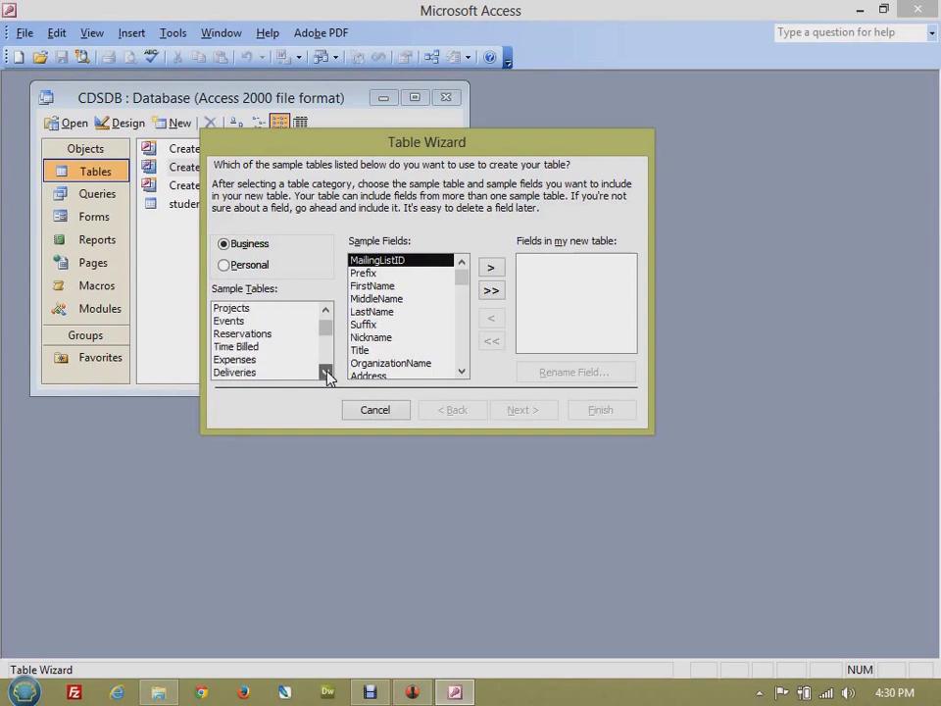
{"action": "left_click", "coordinate": [327, 372]}
{"action": "left_click", "coordinate": [326, 373]}
{"action": "left_click", "coordinate": [327, 373]}
{"action": "left_click", "coordinate": [326, 311]}
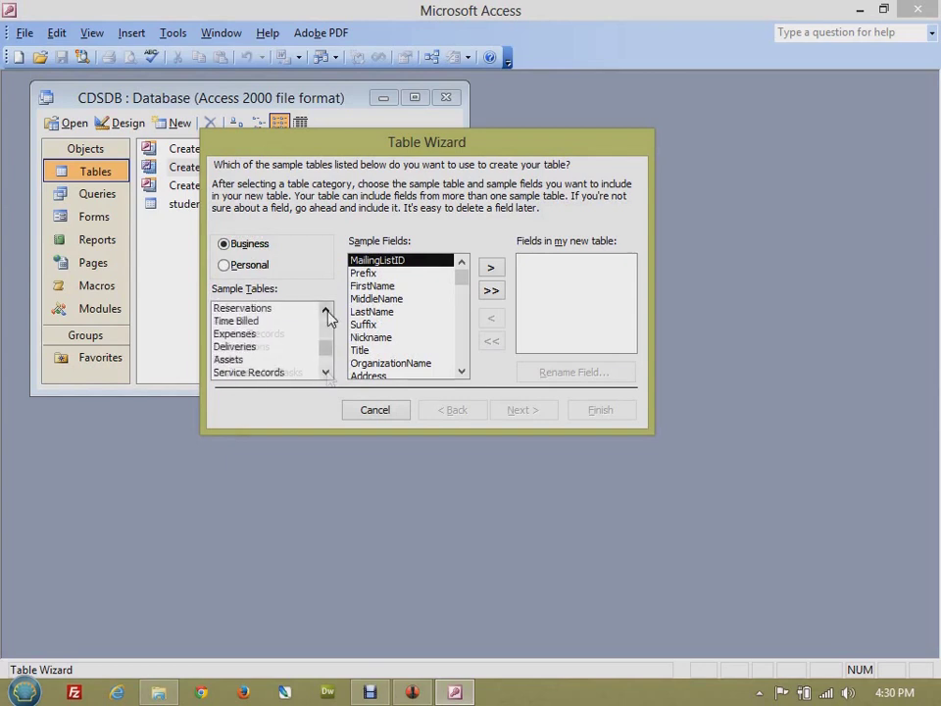
{"action": "left_click_drag", "start_coordinate": [330, 357], "coordinate": [326, 316]}
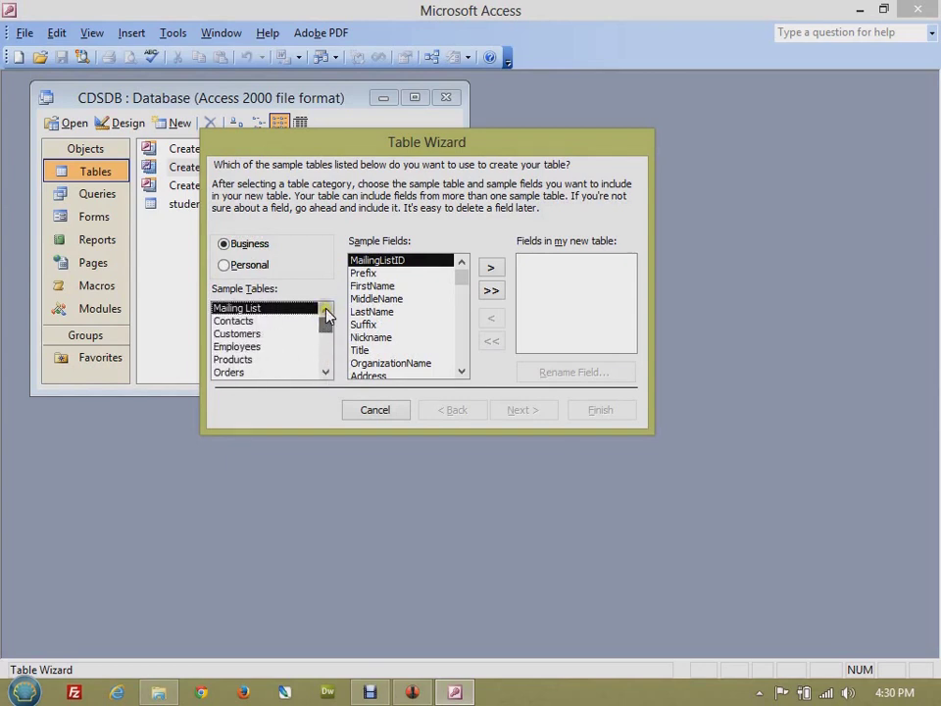
- Choose the Employees sample table and add EmployeeID, FirstName and LastName to the new table
{"action": "left_click", "coordinate": [259, 349]}
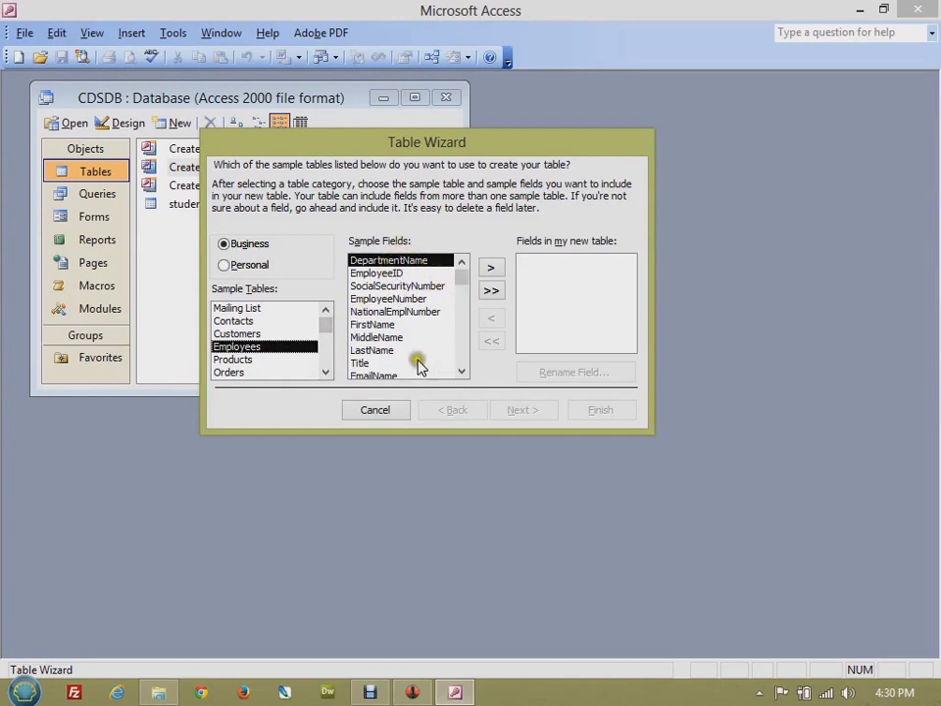
{"action": "left_click", "coordinate": [399, 273]}
{"action": "left_click", "coordinate": [494, 270]}
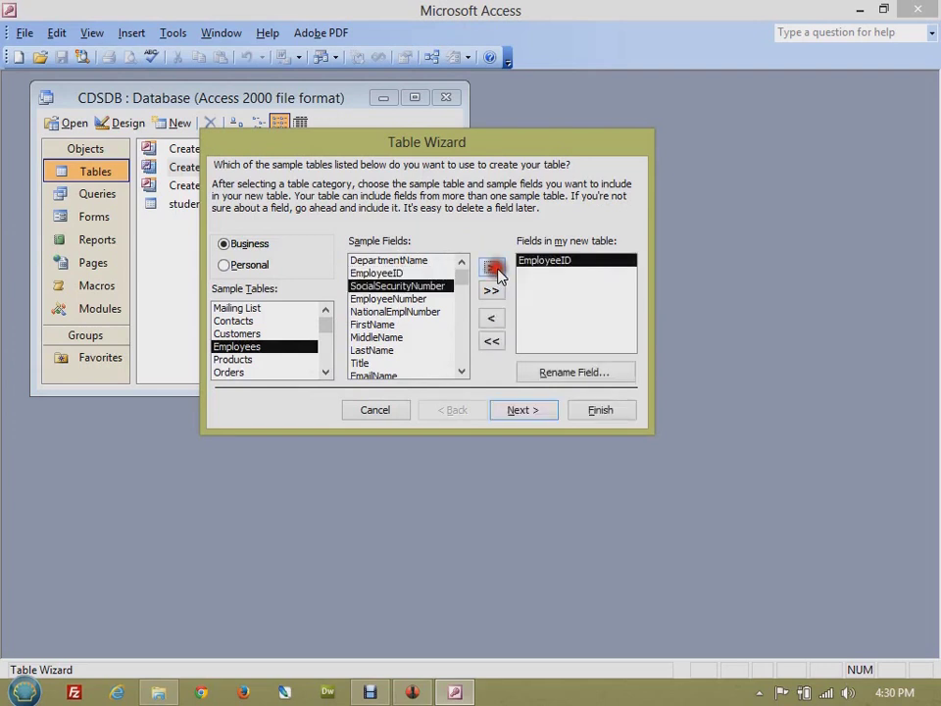
{"action": "left_click", "coordinate": [400, 326]}
{"action": "left_click", "coordinate": [494, 270]}
{"action": "left_click", "coordinate": [402, 350]}
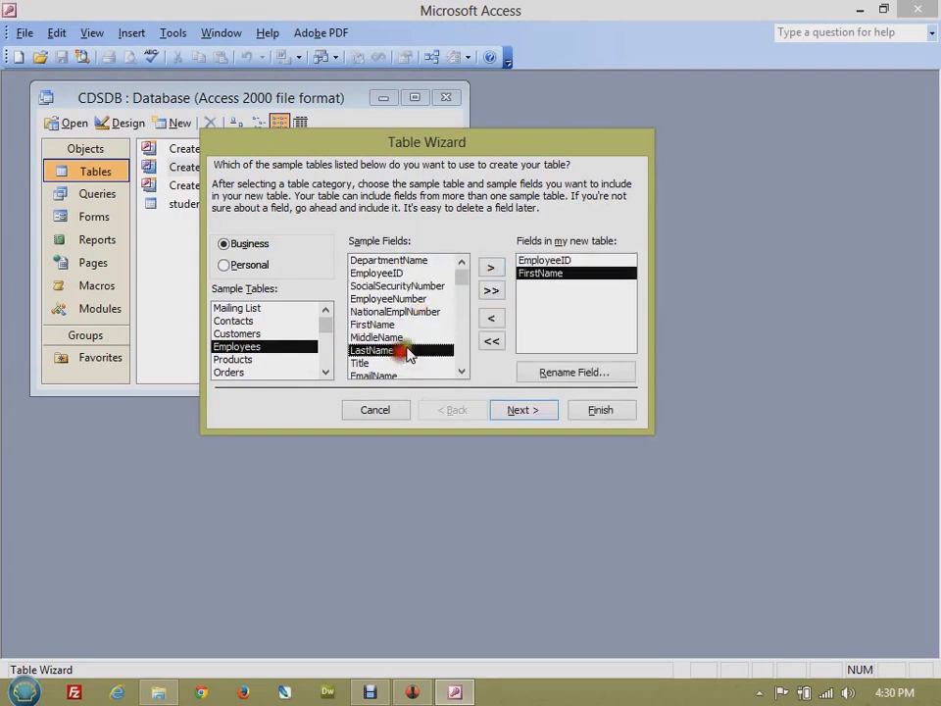
{"action": "left_click", "coordinate": [488, 270]}
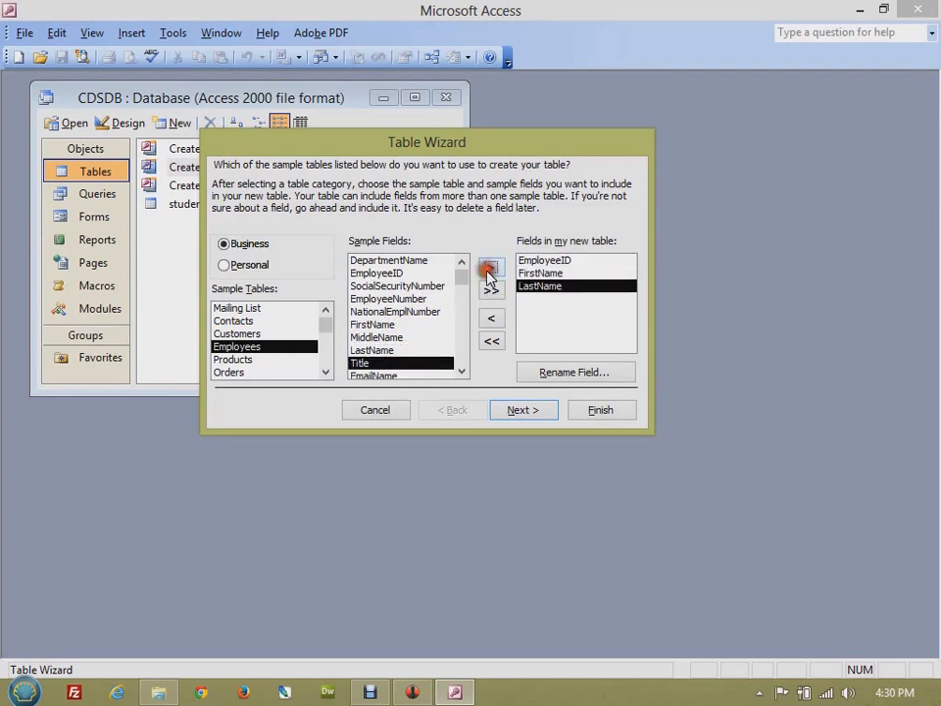
- Scroll the sample fields and add EmailName, City and WorkPhone
{"action": "left_click", "coordinate": [461, 372]}
{"action": "left_click", "coordinate": [462, 371]}
{"action": "left_click", "coordinate": [462, 371]}
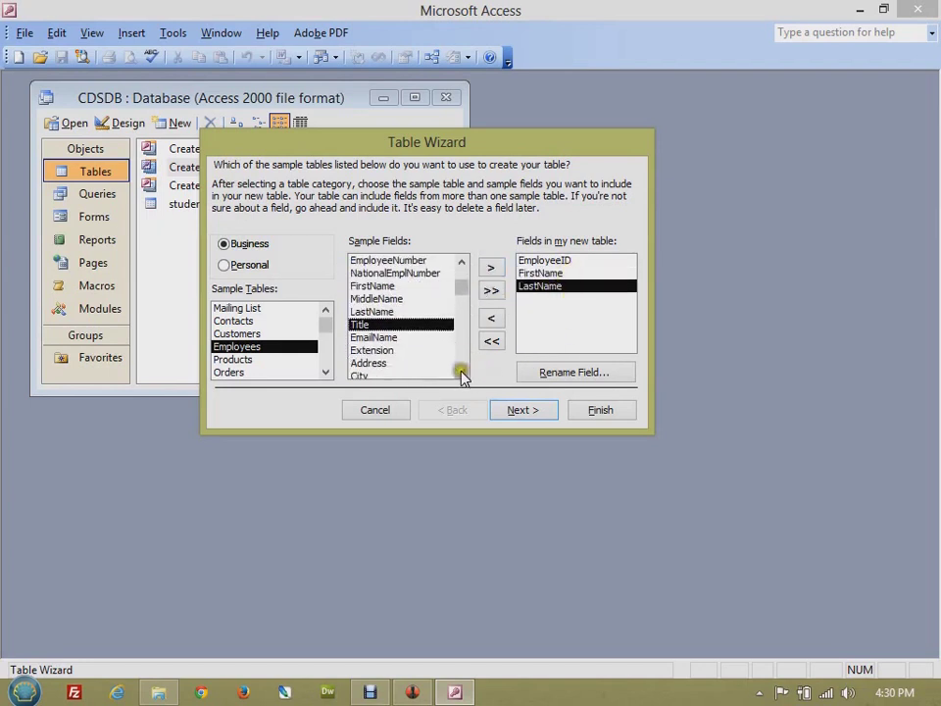
{"action": "left_click", "coordinate": [462, 371]}
{"action": "left_click", "coordinate": [417, 323]}
{"action": "left_click", "coordinate": [490, 267]}
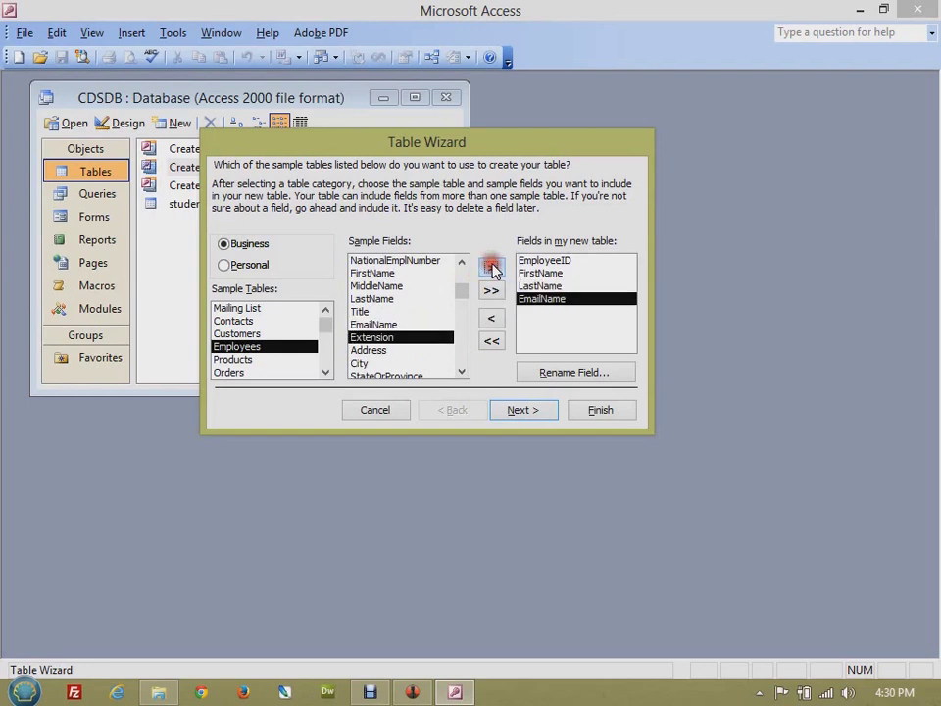
{"action": "left_click", "coordinate": [437, 362]}
{"action": "left_click", "coordinate": [490, 267]}
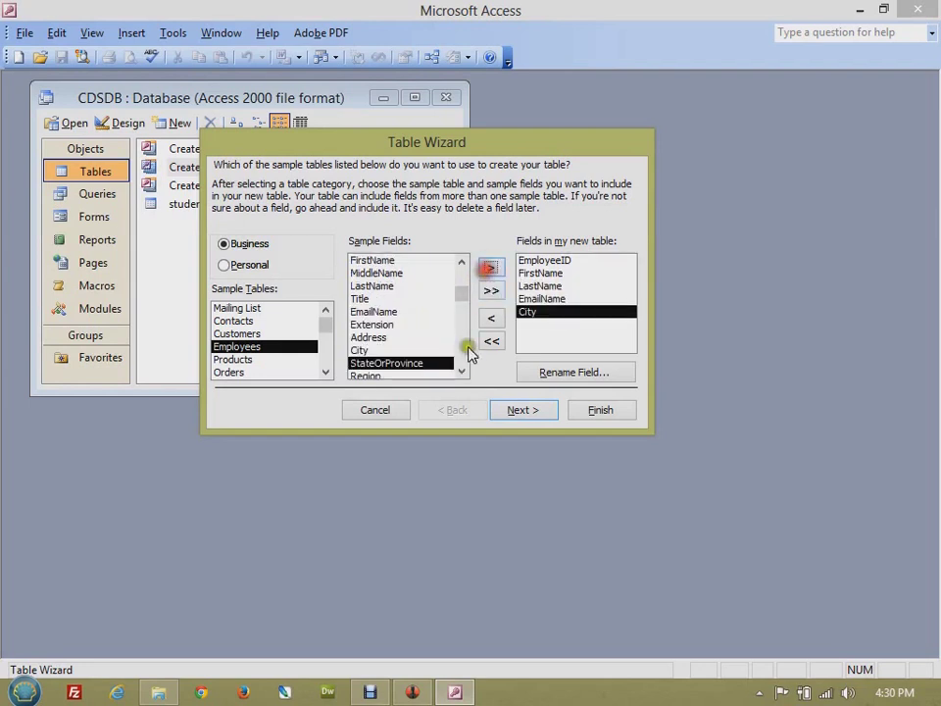
{"action": "left_click", "coordinate": [462, 372]}
{"action": "left_click", "coordinate": [462, 371]}
{"action": "left_click", "coordinate": [462, 372]}
{"action": "left_click", "coordinate": [461, 372]}
{"action": "left_click", "coordinate": [461, 372]}
{"action": "left_click", "coordinate": [462, 371]}
{"action": "left_click", "coordinate": [462, 371]}
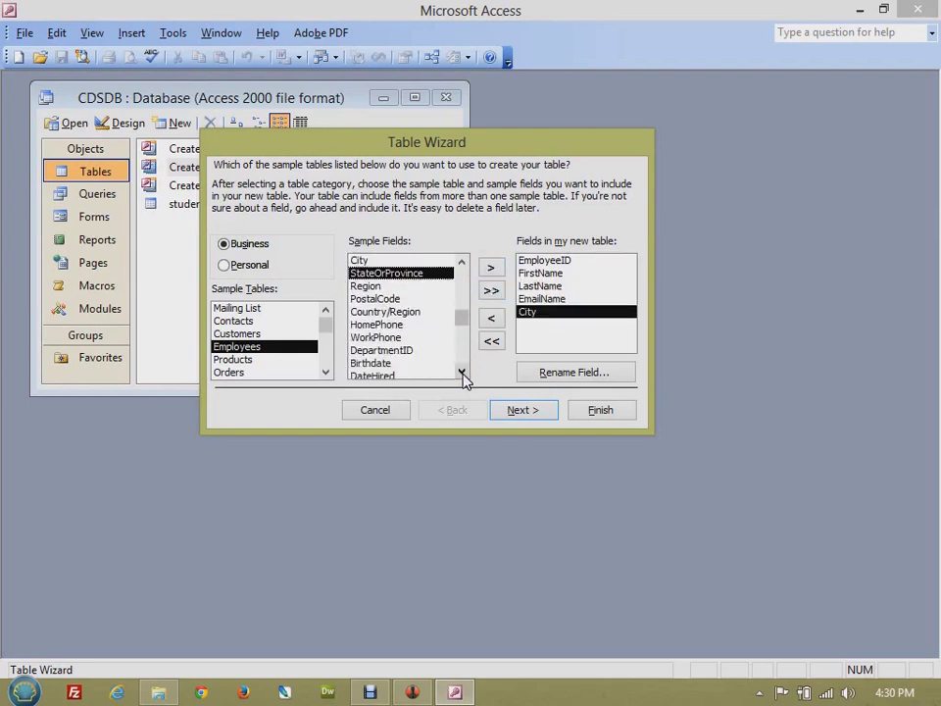
{"action": "left_click", "coordinate": [402, 340]}
{"action": "left_click", "coordinate": [491, 267]}
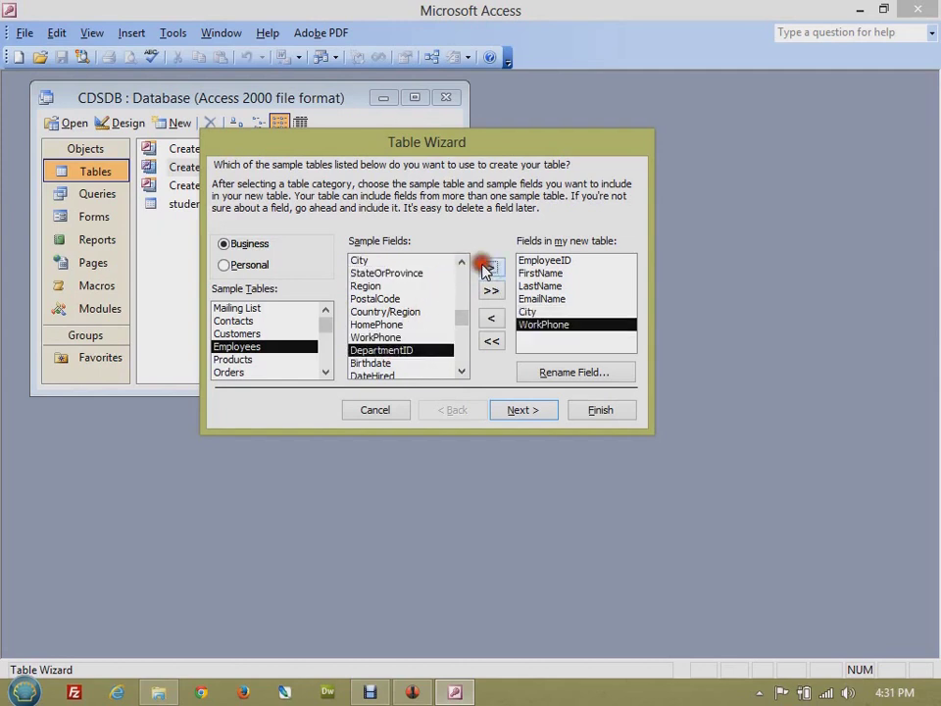
- Rename the EmployeeID field to TeacherID
{"action": "left_click", "coordinate": [554, 262]}
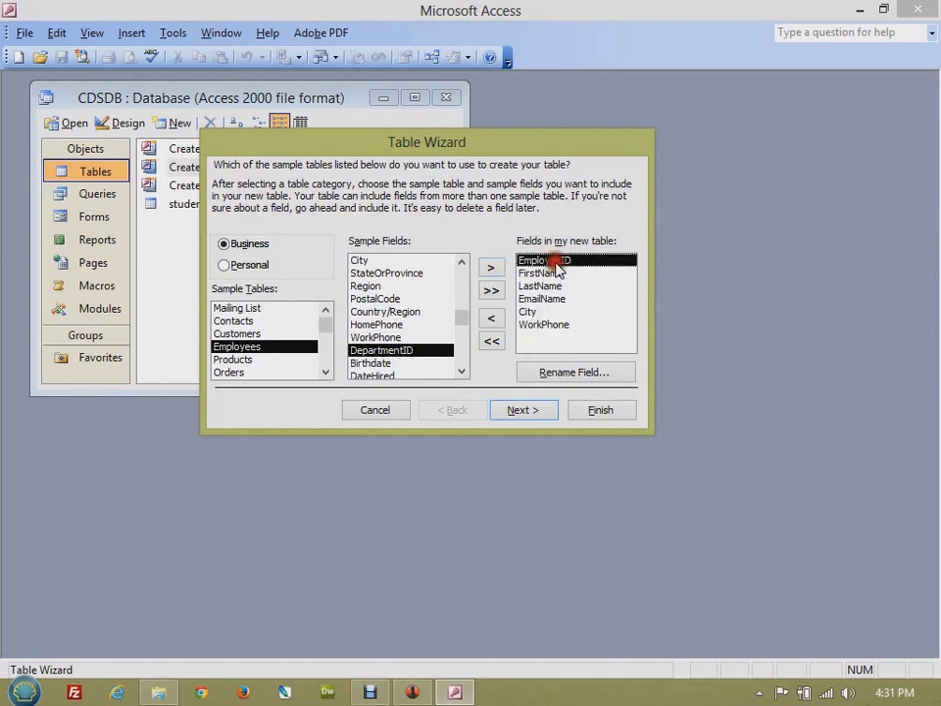
{"action": "left_click", "coordinate": [574, 376]}
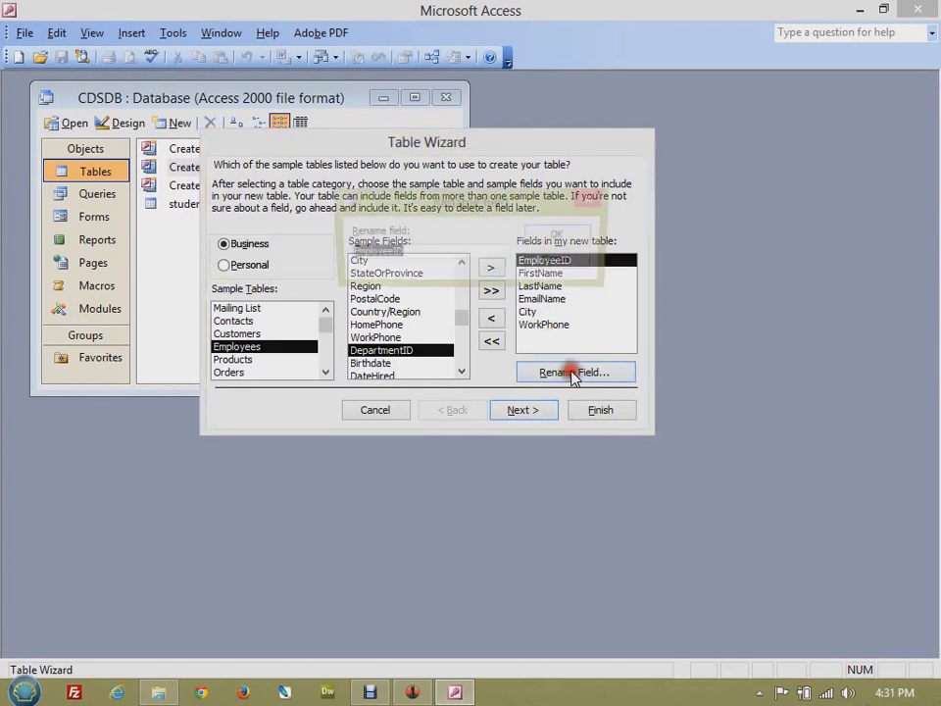
{"action": "left_click", "coordinate": [390, 253]}
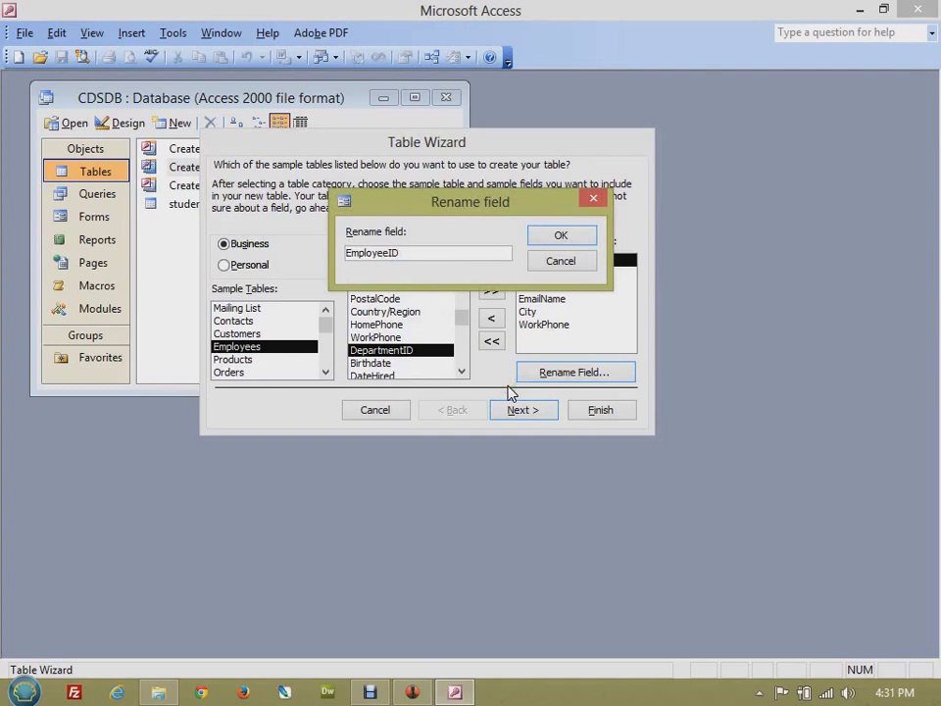
{"action": "key", "text": "shift+Home"}
{"action": "key", "text": "BackSpace"}
{"action": "type", "text": "Teacher"}
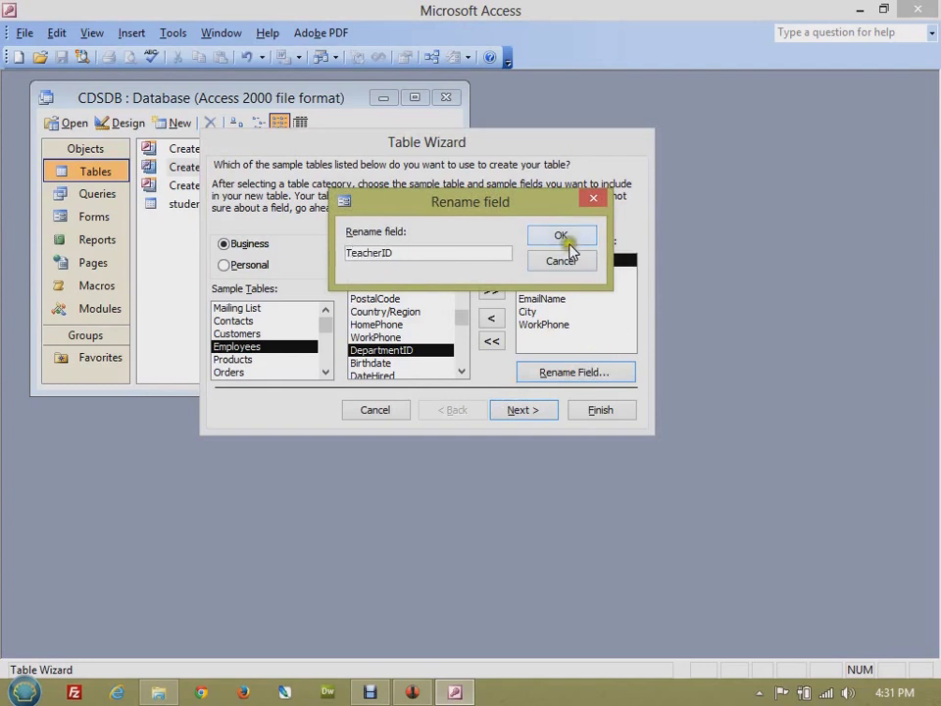
{"action": "left_click", "coordinate": [561, 236]}
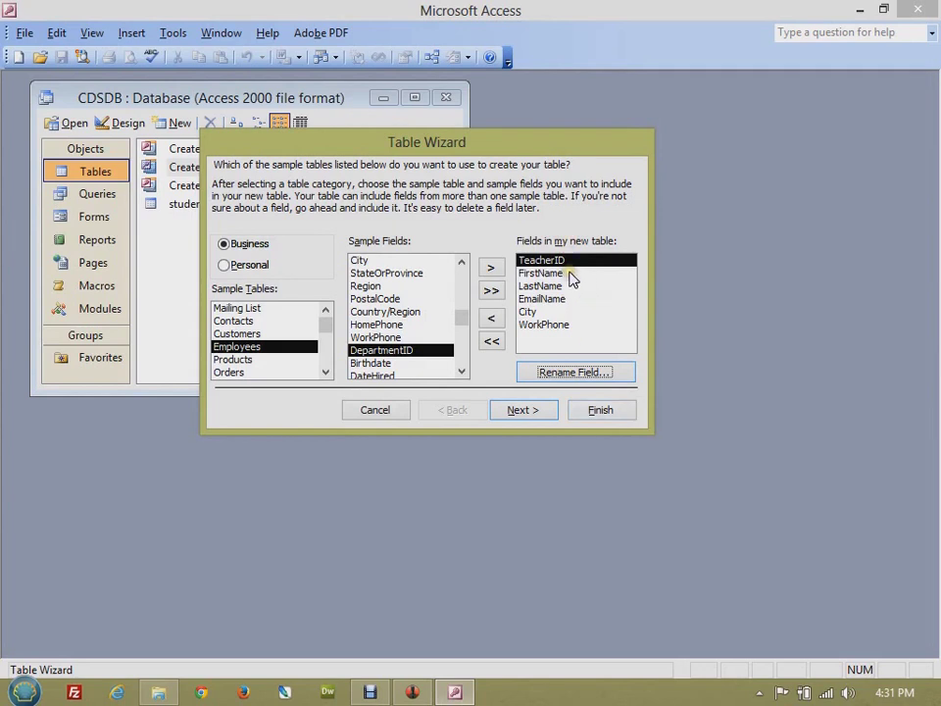
- Rename the WorkPhone field to Mobile
{"action": "left_click", "coordinate": [549, 325]}
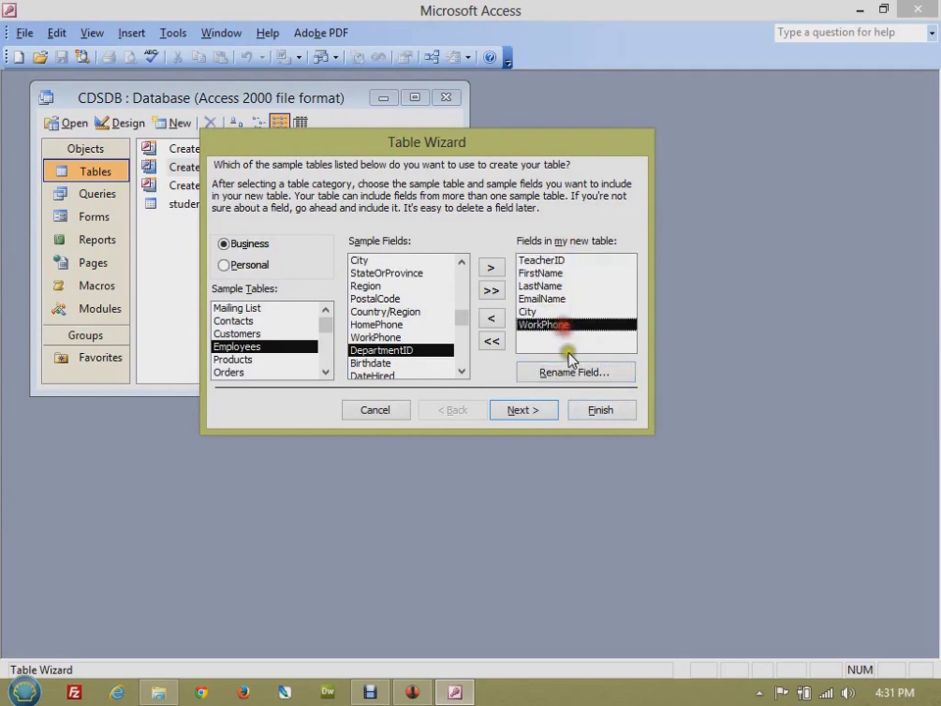
{"action": "left_click", "coordinate": [573, 372]}
{"action": "type", "text": "Mobile"}
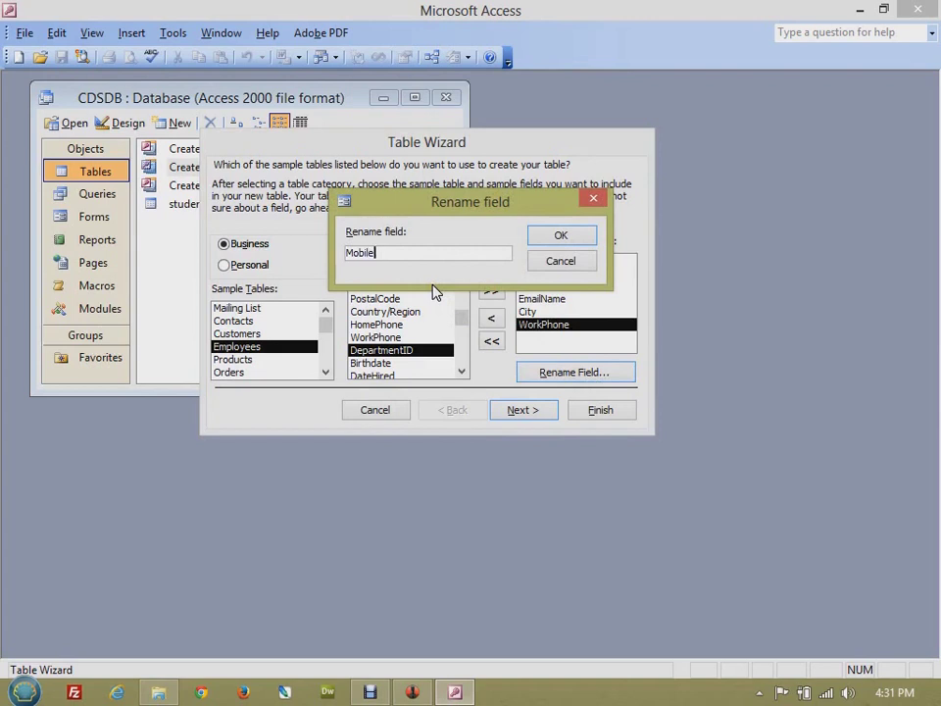
{"action": "left_click", "coordinate": [586, 240]}
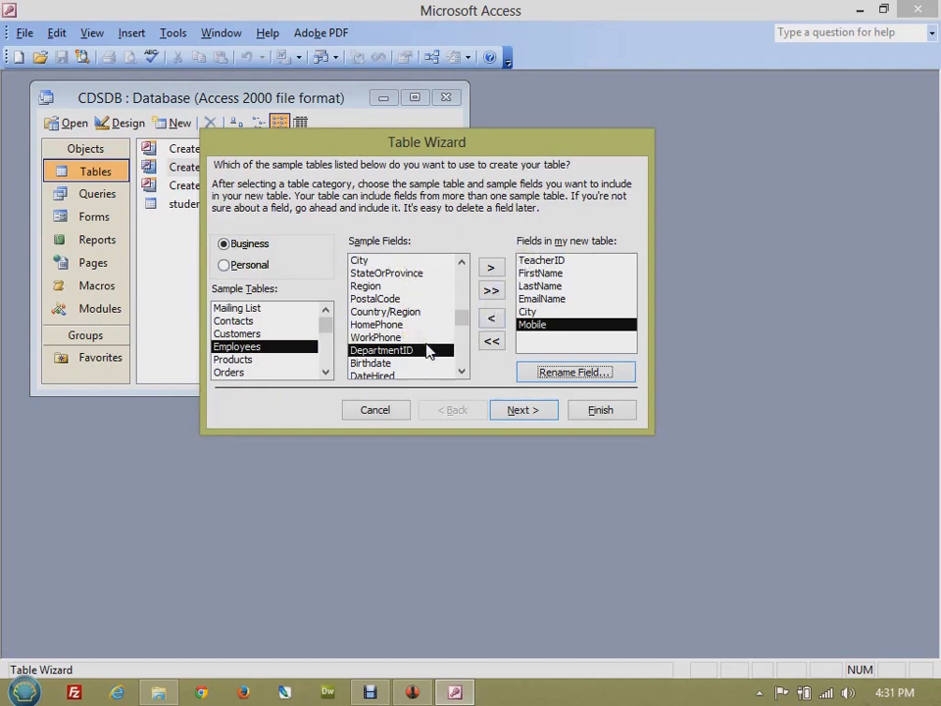
- Remove EmailName from the new table's fields
{"action": "left_click", "coordinate": [562, 299]}
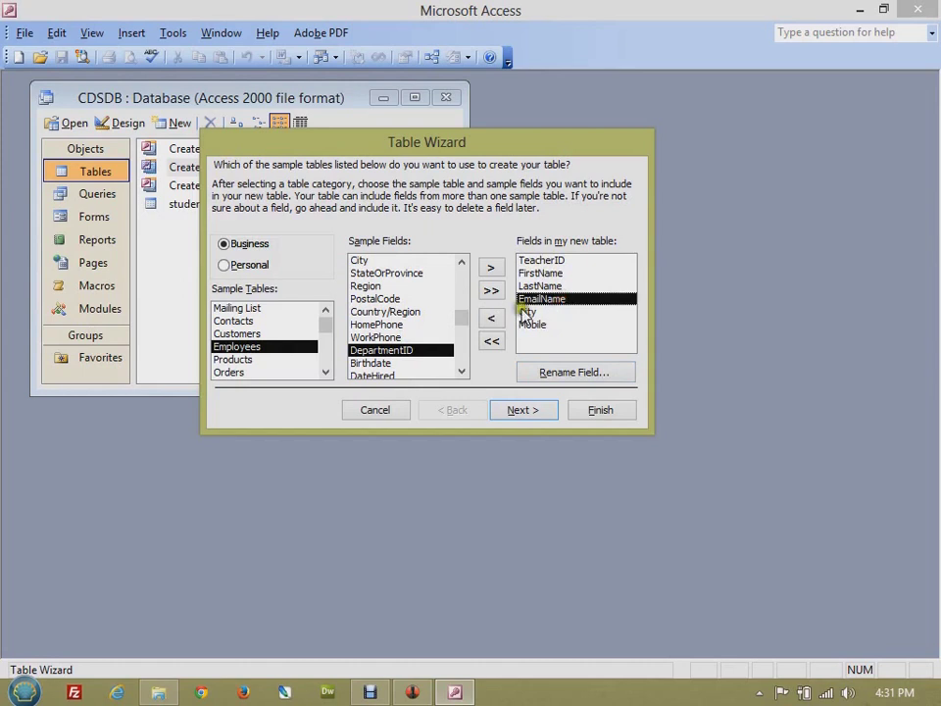
{"action": "left_click", "coordinate": [494, 324]}
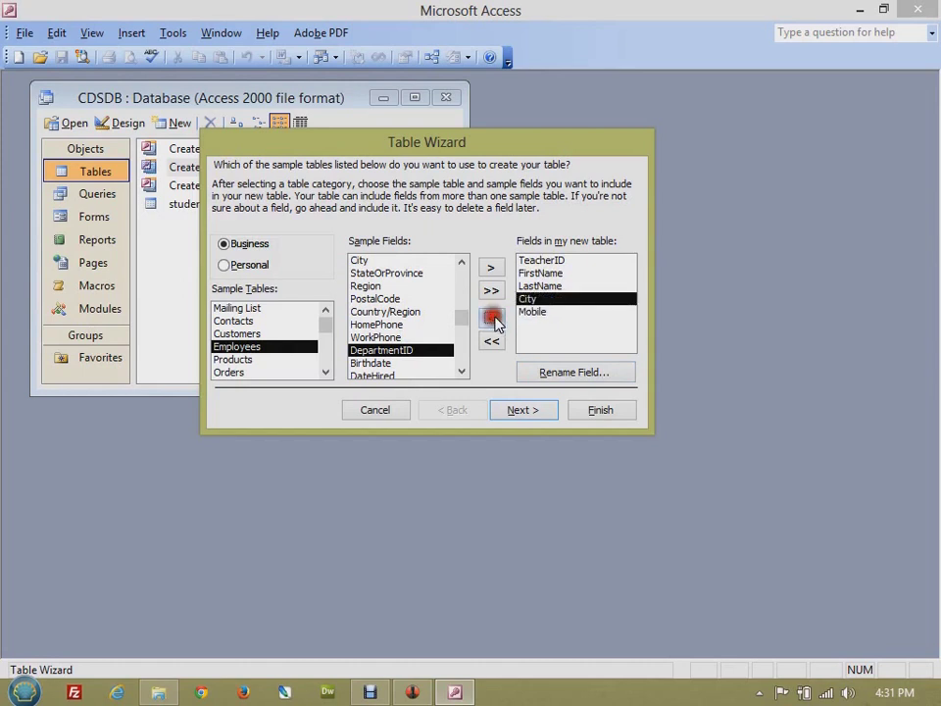
{"action": "left_click", "coordinate": [557, 302]}
- Name the table Teacher and choose to set the primary key yourself
{"action": "left_click", "coordinate": [525, 410]}
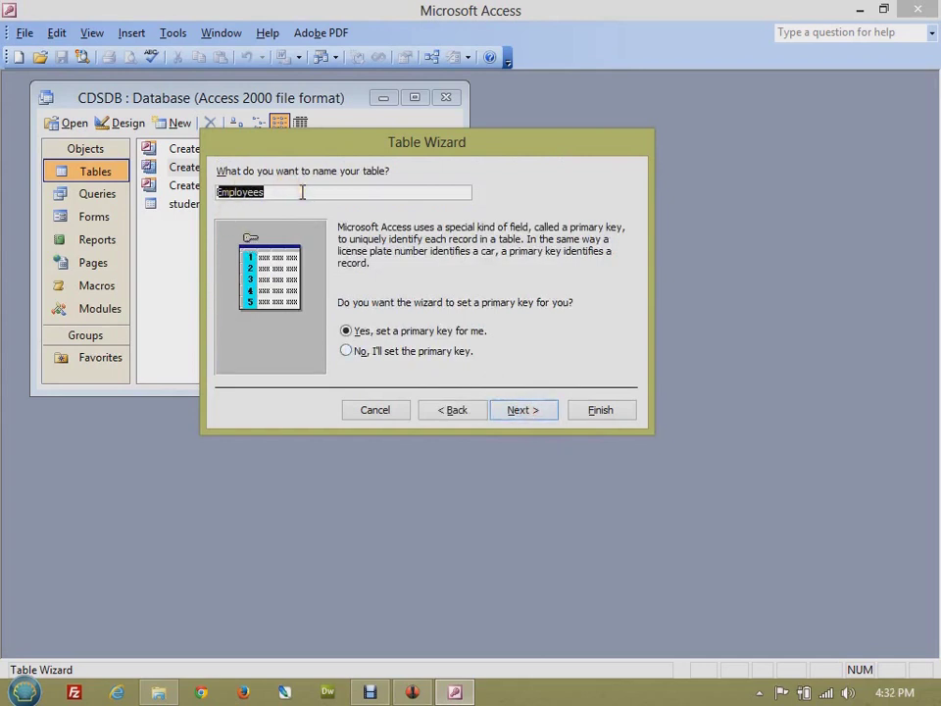
{"action": "type", "text": "Teacher"}
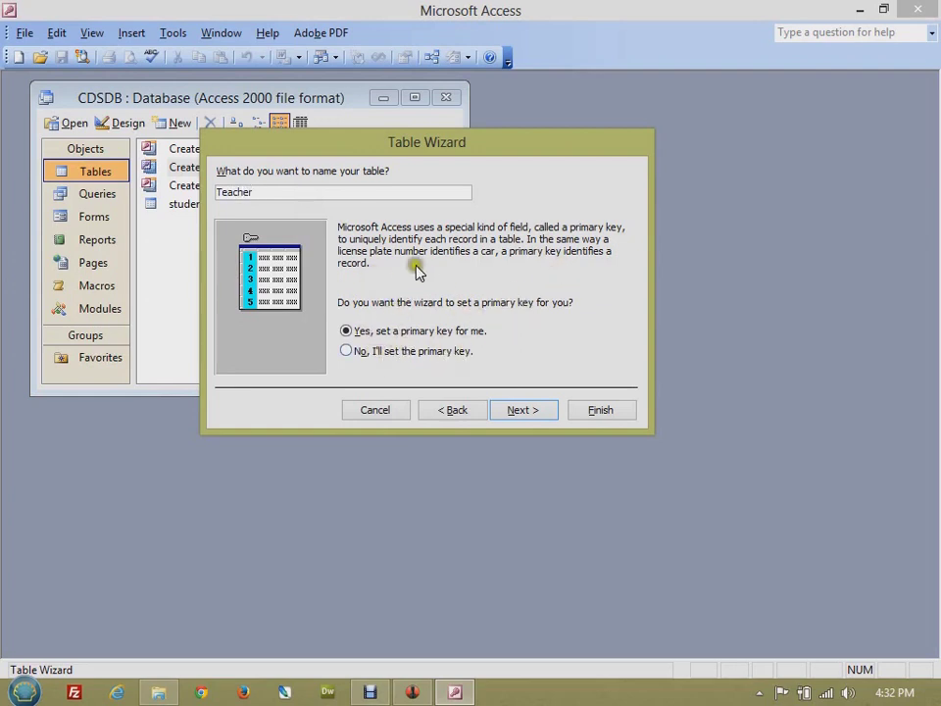
{"action": "left_click", "coordinate": [290, 189]}
{"action": "left_click_drag", "start_coordinate": [349, 194], "coordinate": [201, 193]}
{"action": "left_click", "coordinate": [380, 353]}
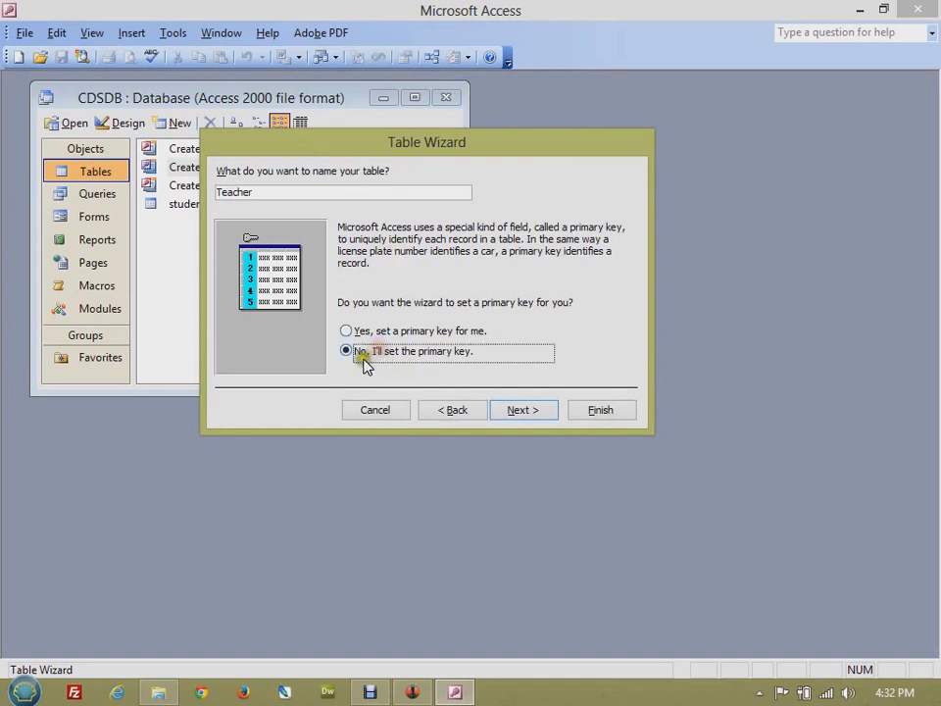
{"action": "left_click", "coordinate": [536, 417]}
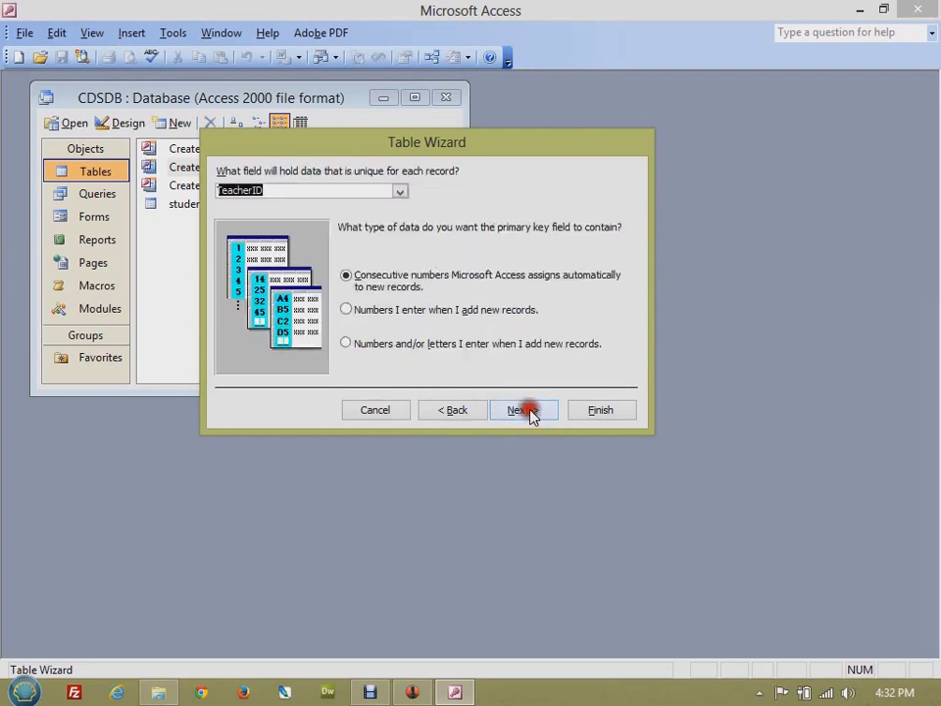
- Select TeacherID as the unique key field, choose its data type option, and continue to relationships
{"action": "left_click", "coordinate": [401, 191]}
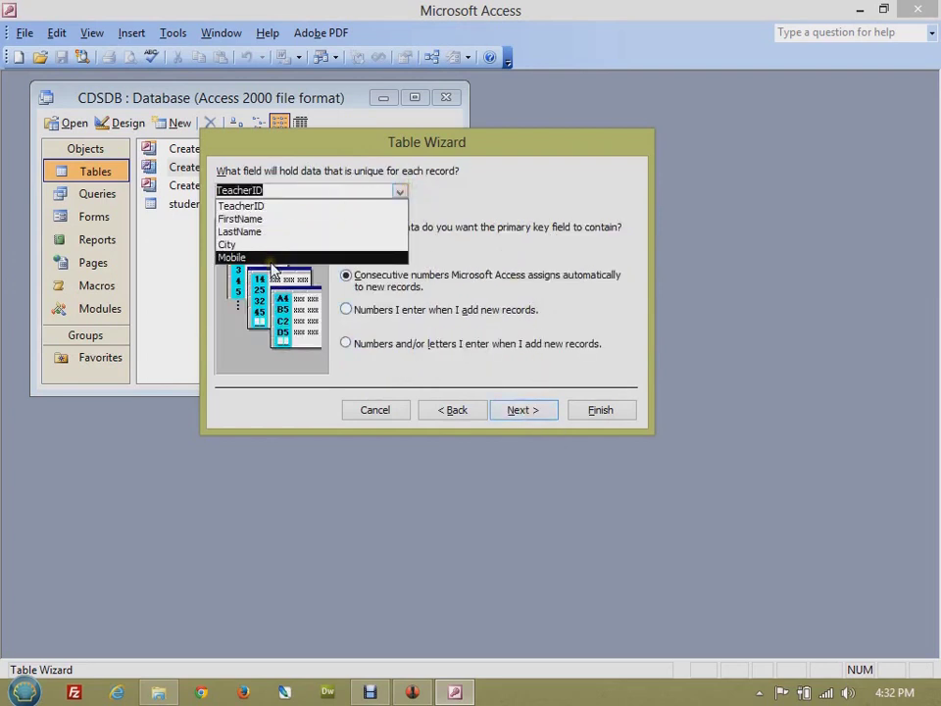
{"action": "left_click", "coordinate": [279, 206]}
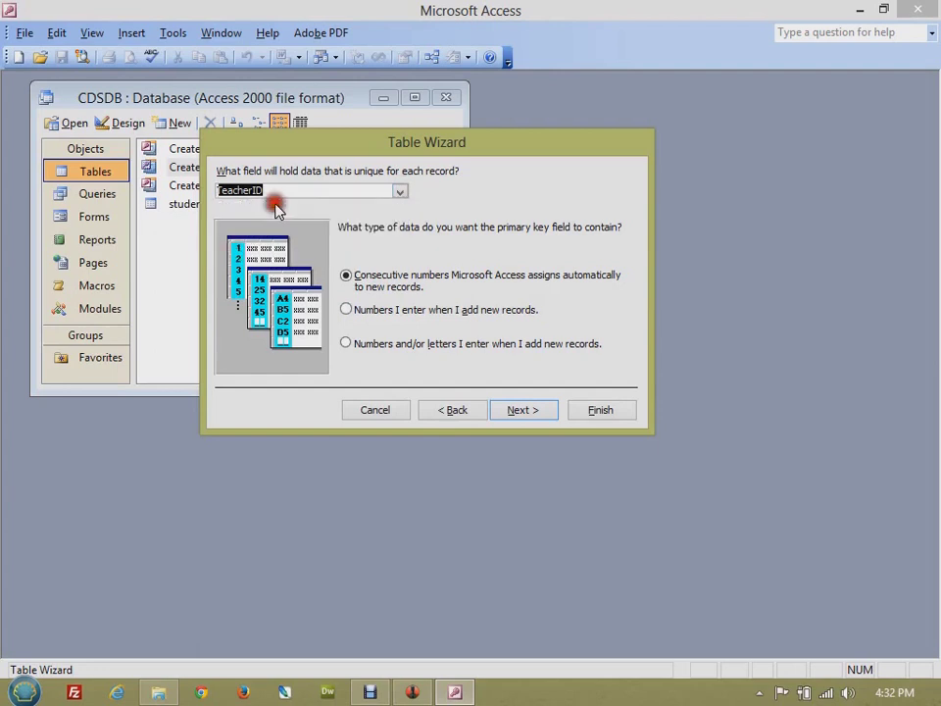
{"action": "left_click", "coordinate": [277, 193]}
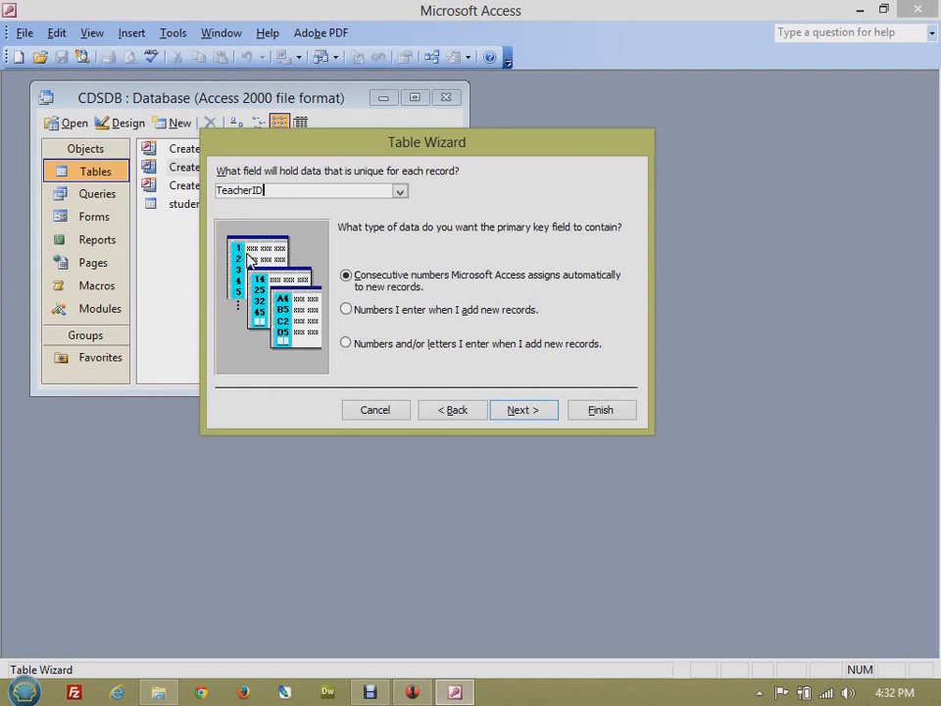
{"action": "left_click", "coordinate": [355, 309]}
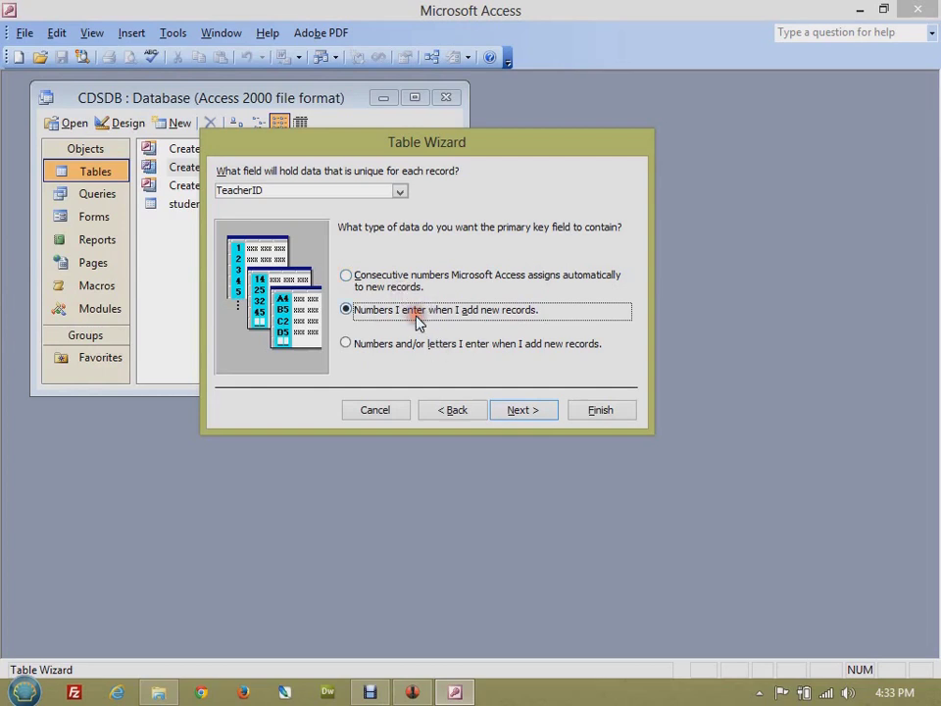
{"action": "left_click", "coordinate": [422, 347]}
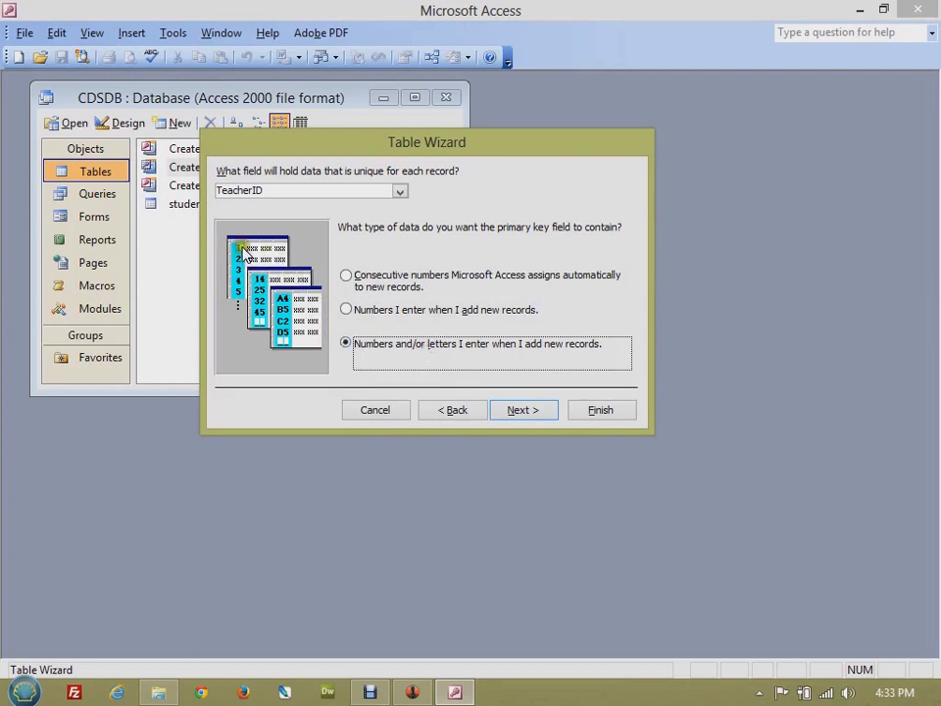
{"action": "left_click", "coordinate": [351, 275]}
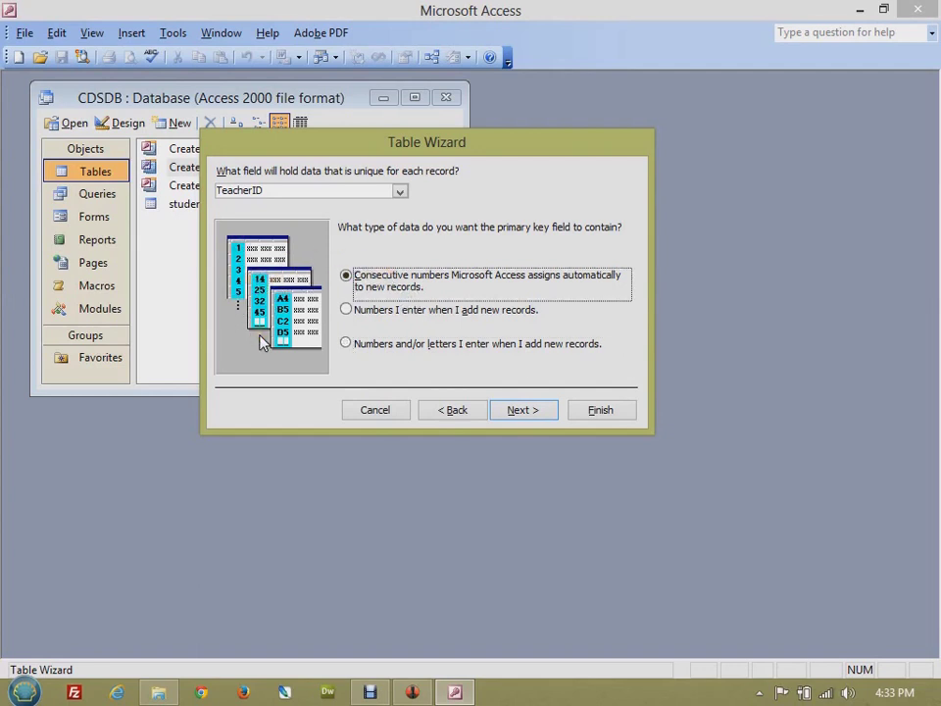
{"action": "left_click", "coordinate": [383, 344]}
{"action": "left_click", "coordinate": [525, 412]}
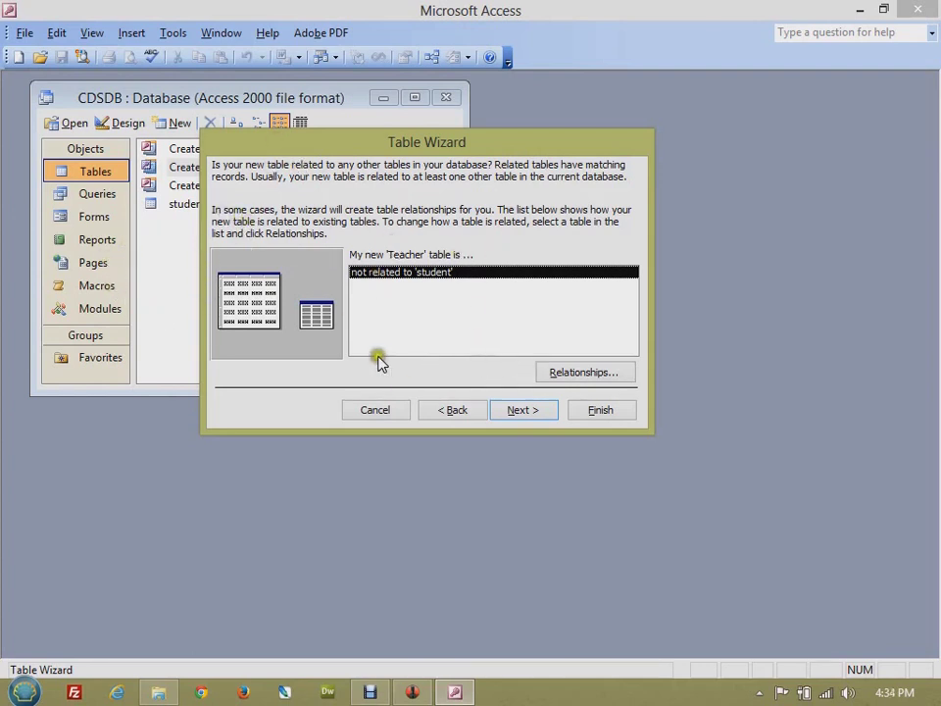
- On the final wizard step, choose 'Enter data directly into the table' and finish
{"action": "left_click", "coordinate": [524, 412]}
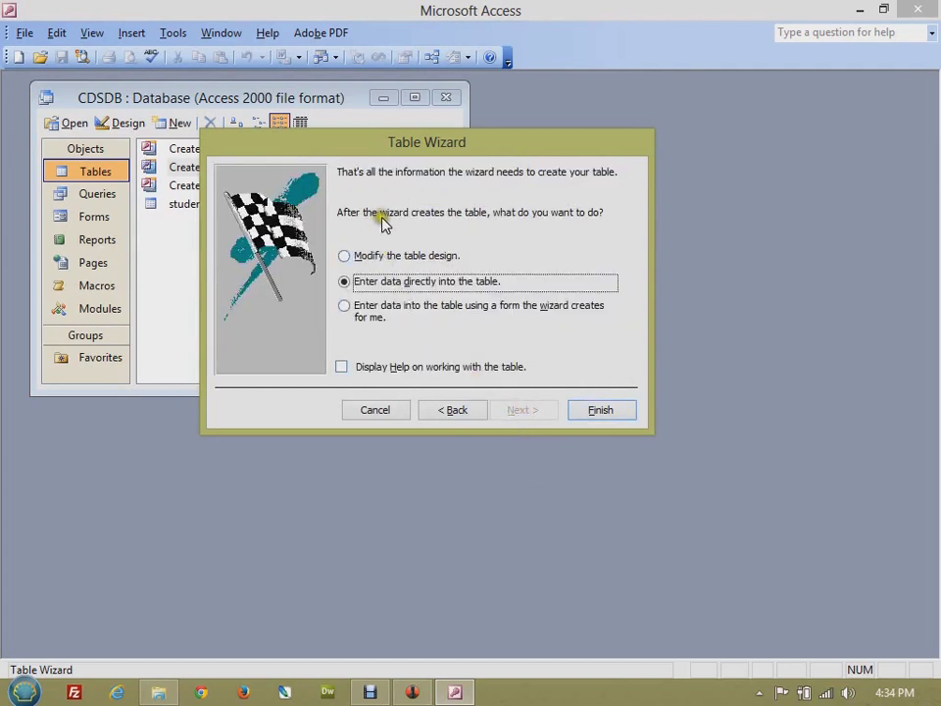
{"action": "left_click", "coordinate": [410, 255]}
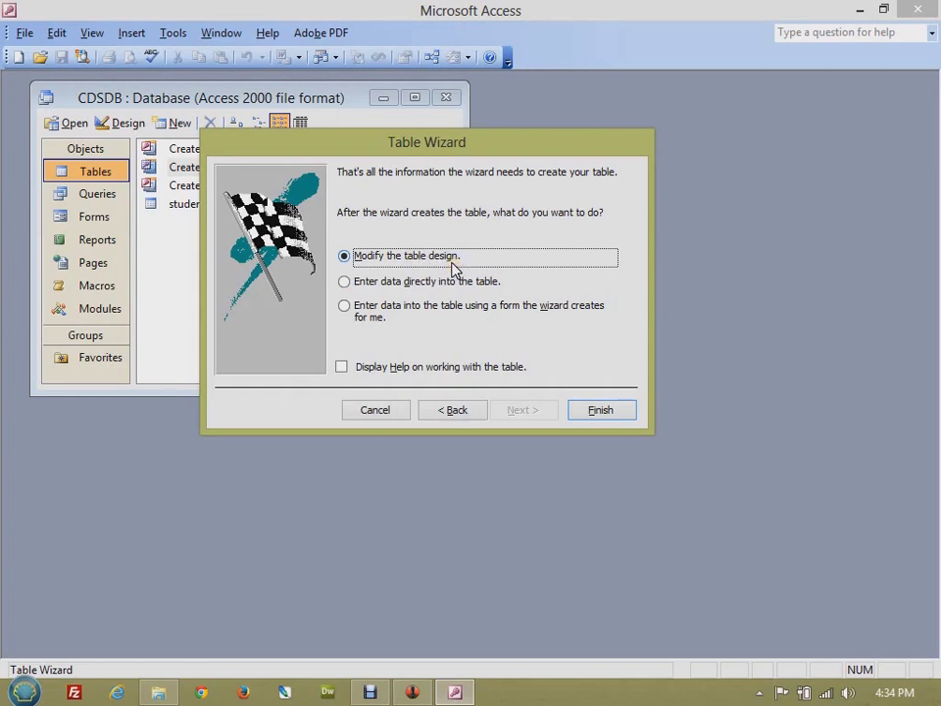
{"action": "left_click_drag", "start_coordinate": [416, 147], "coordinate": [485, 145]}
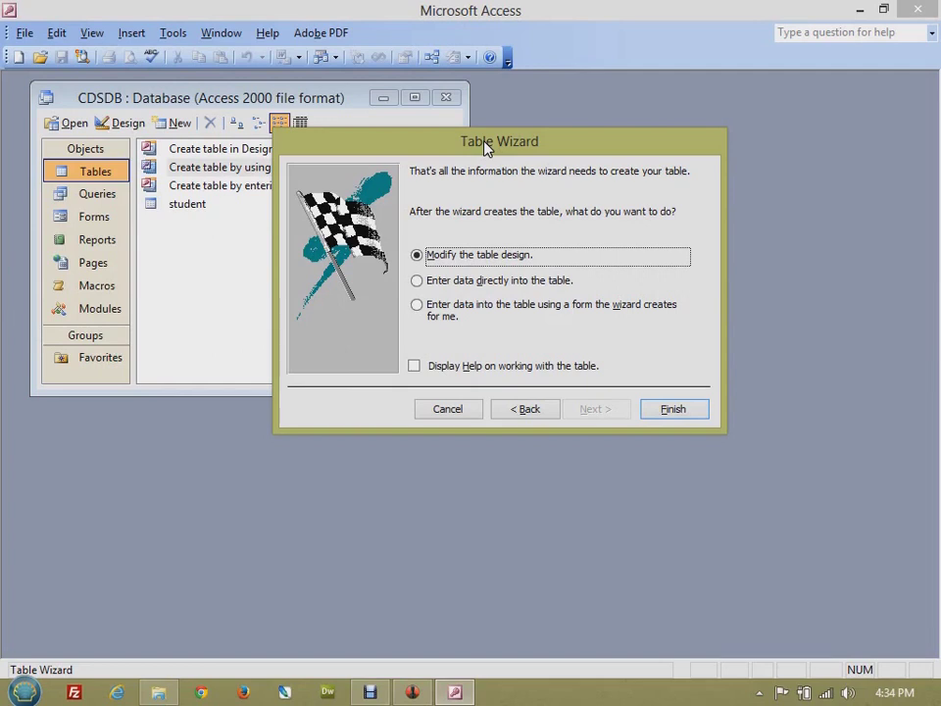
{"action": "left_click", "coordinate": [501, 281]}
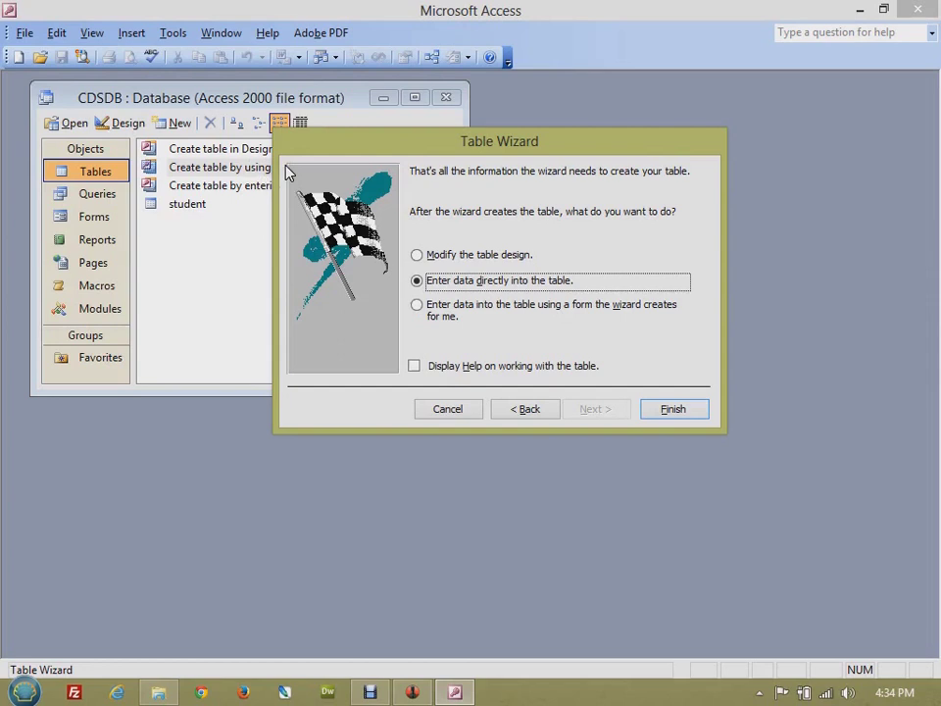
{"action": "left_click", "coordinate": [471, 306]}
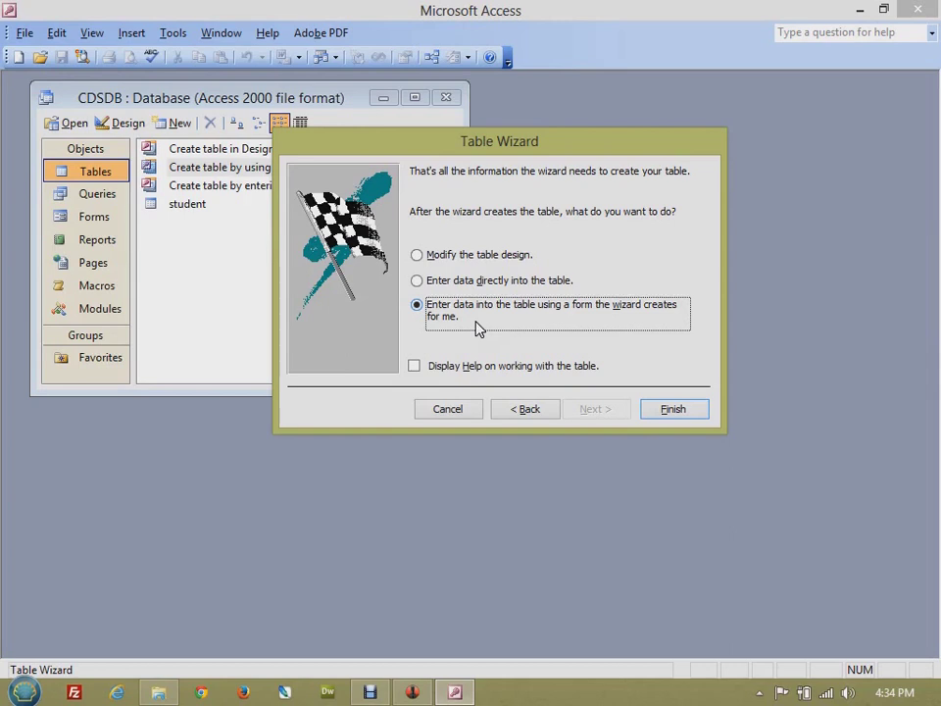
{"action": "left_click", "coordinate": [487, 281]}
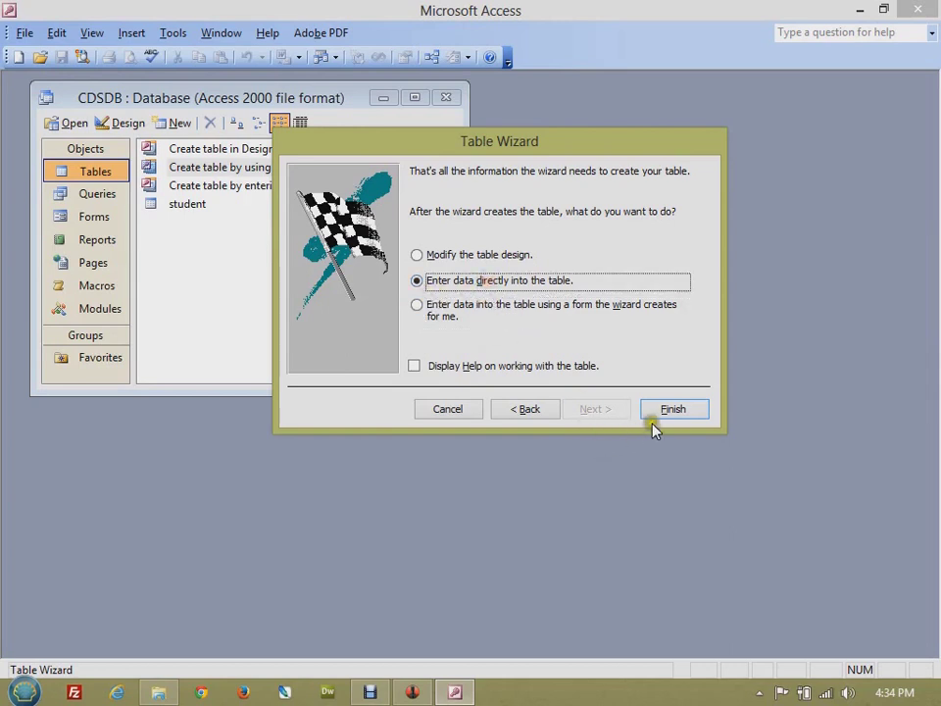
{"action": "left_click", "coordinate": [678, 412]}
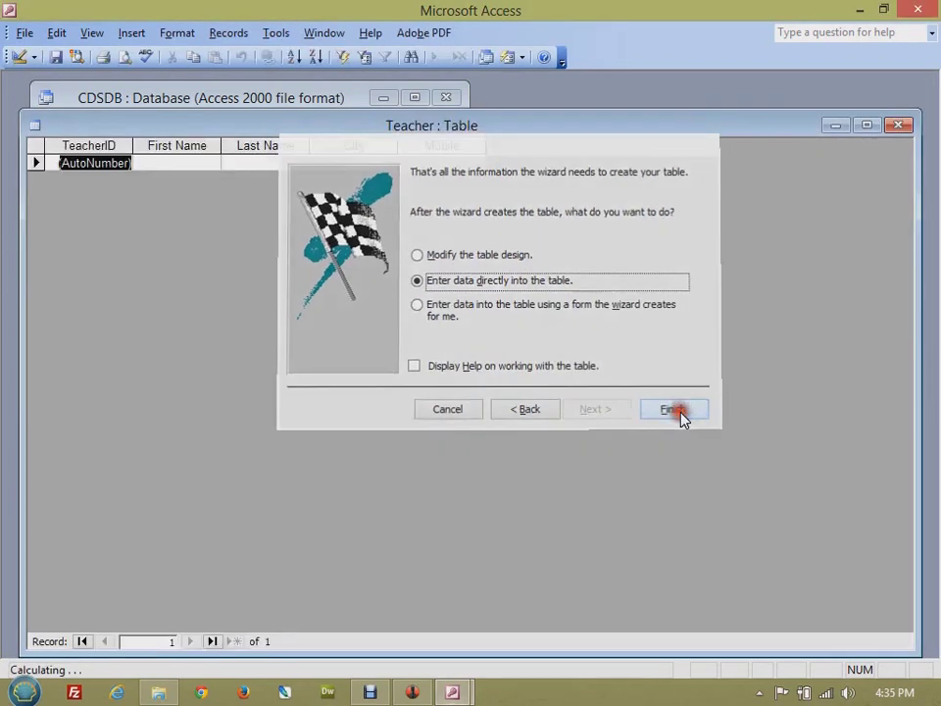
- Enter the first teacher's first name, last name, city Sagar and mobile number
{"action": "left_click", "coordinate": [177, 162]}
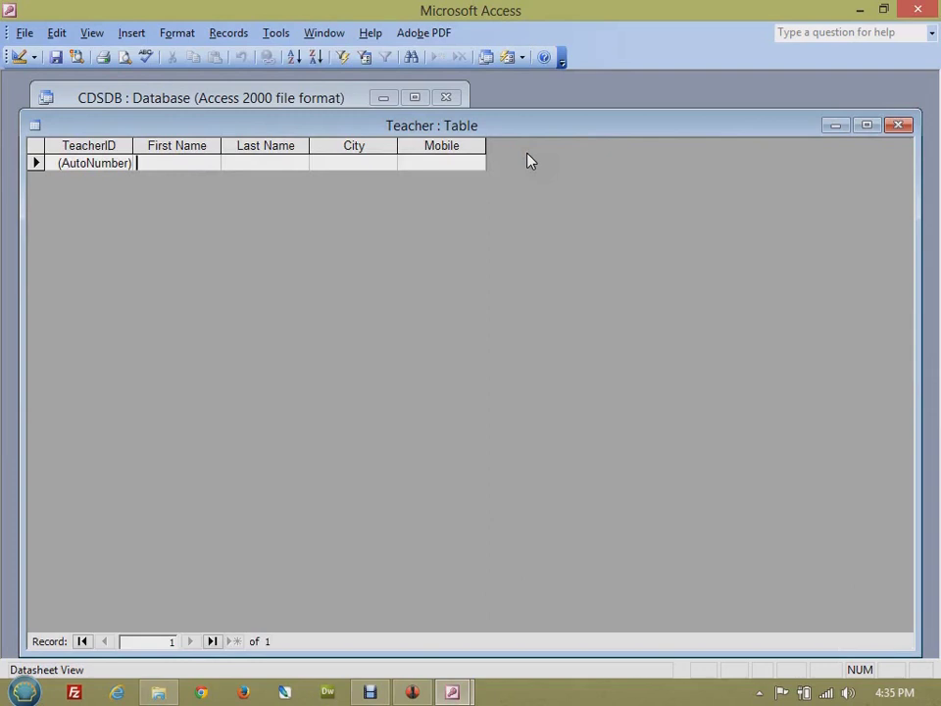
{"action": "key", "text": "Tab"}
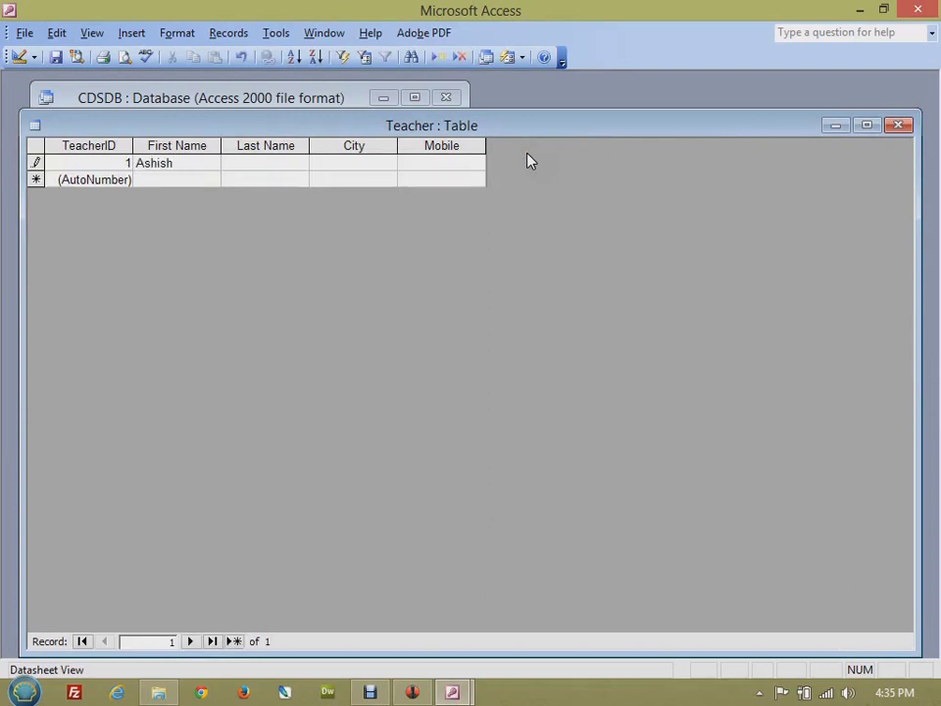
{"action": "key", "text": "Tab"}
{"action": "type", "text": "Sagar"}
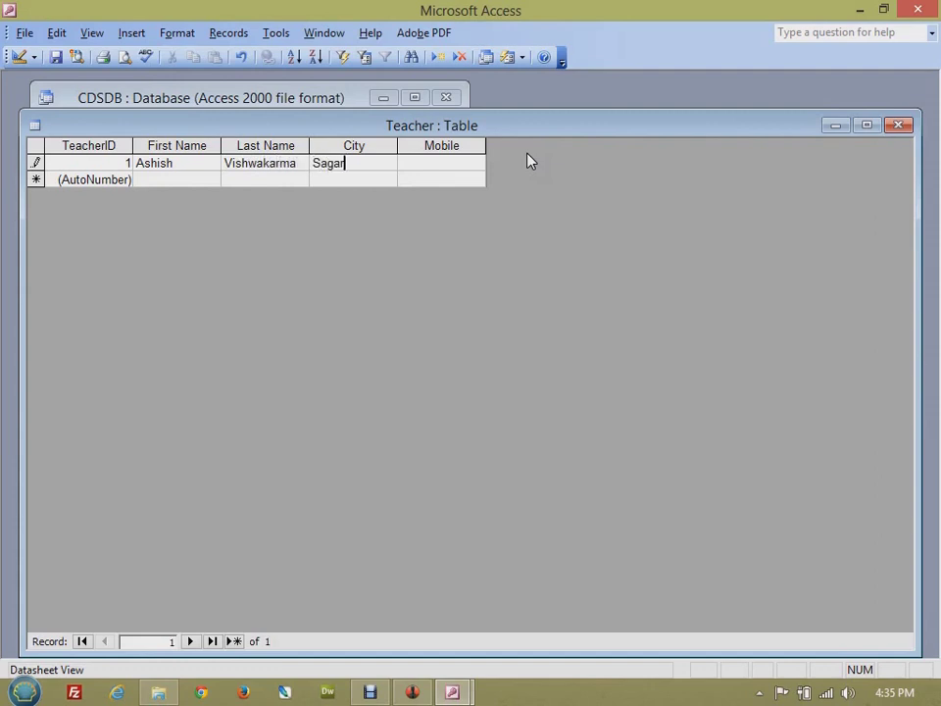
{"action": "key", "text": "Tab"}
{"action": "type", "text": "98989566"}
- Add the second teacher from Rajkot, correct both mobile numbers, and close the table
{"action": "left_click", "coordinate": [183, 178]}
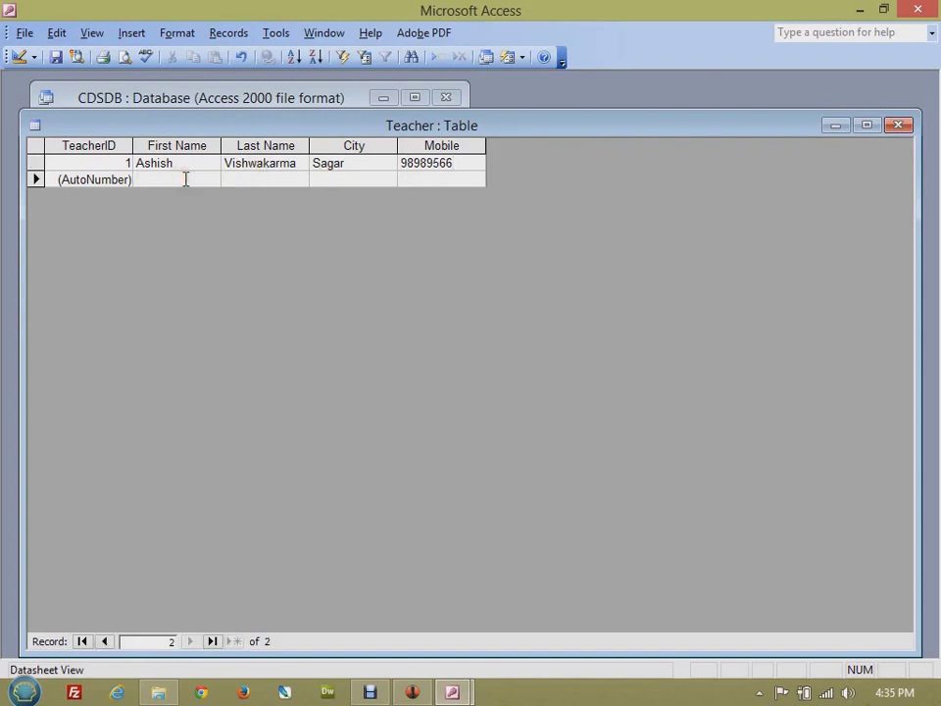
{"action": "key", "text": "Tab"}
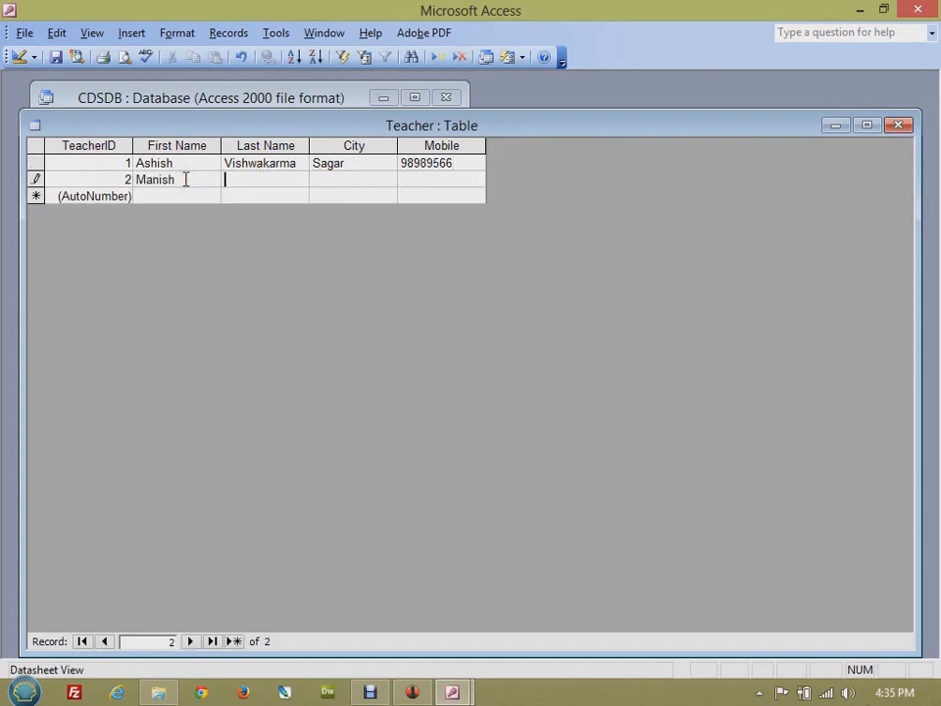
{"action": "key", "text": "Tab"}
{"action": "type", "text": "Rajkot"}
{"action": "key", "text": "Tab"}
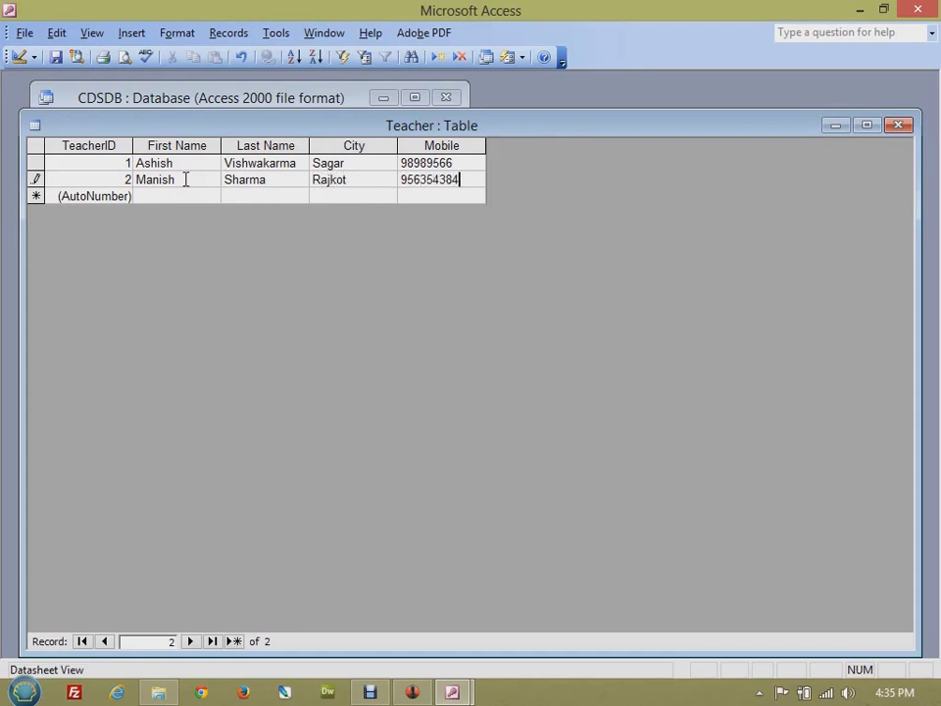
{"action": "left_click", "coordinate": [471, 163]}
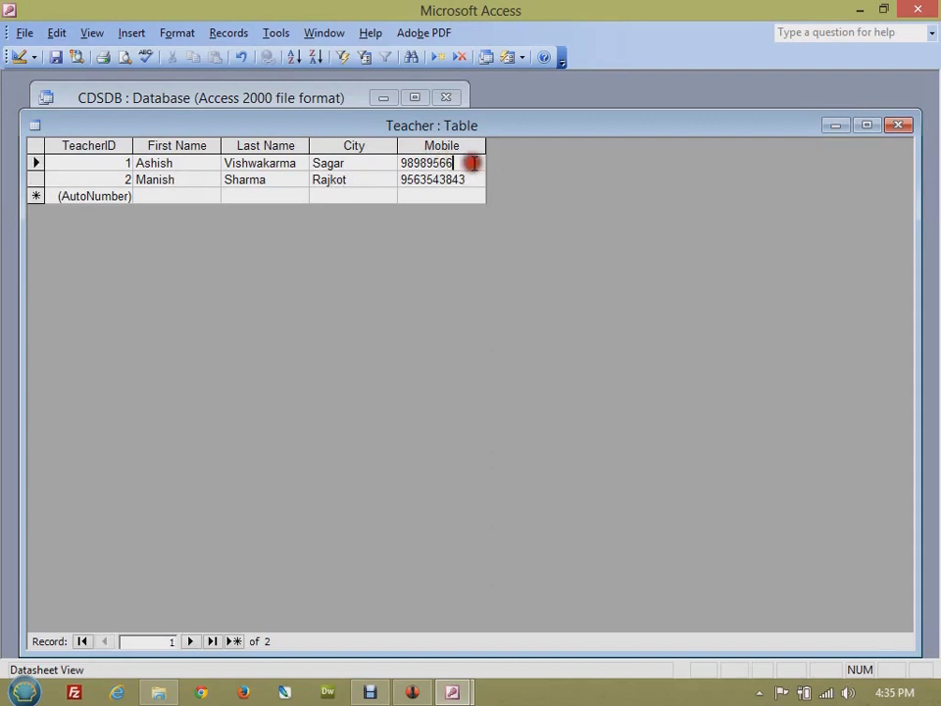
{"action": "type", "text": "65"}
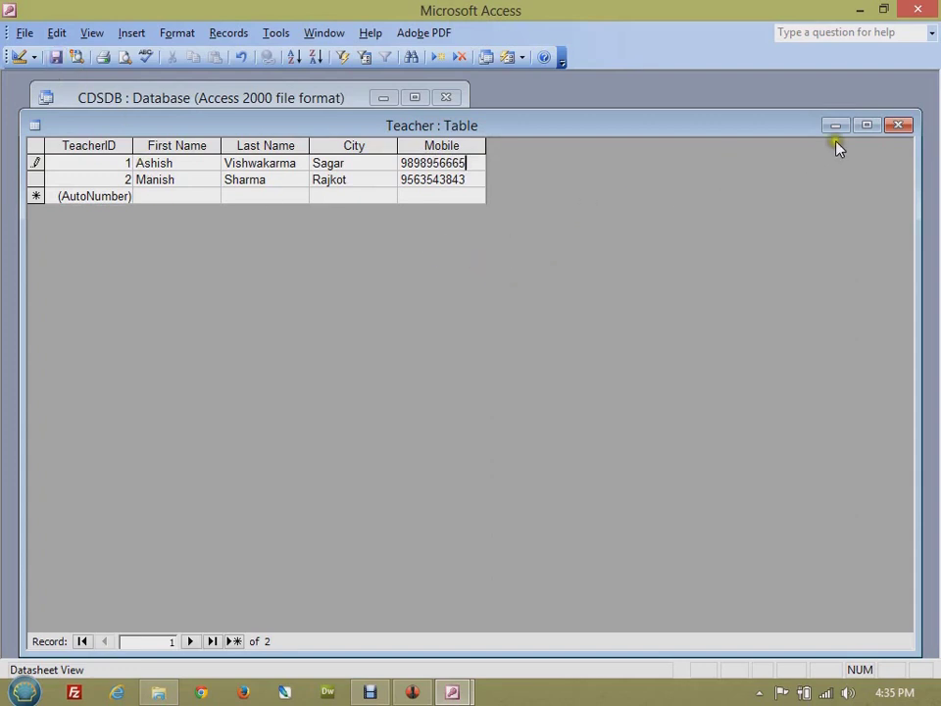
{"action": "left_click", "coordinate": [894, 125]}
- Look over the Design view, wizard and entering-data table shortcuts, then clear the selection
{"action": "left_click", "coordinate": [296, 168]}
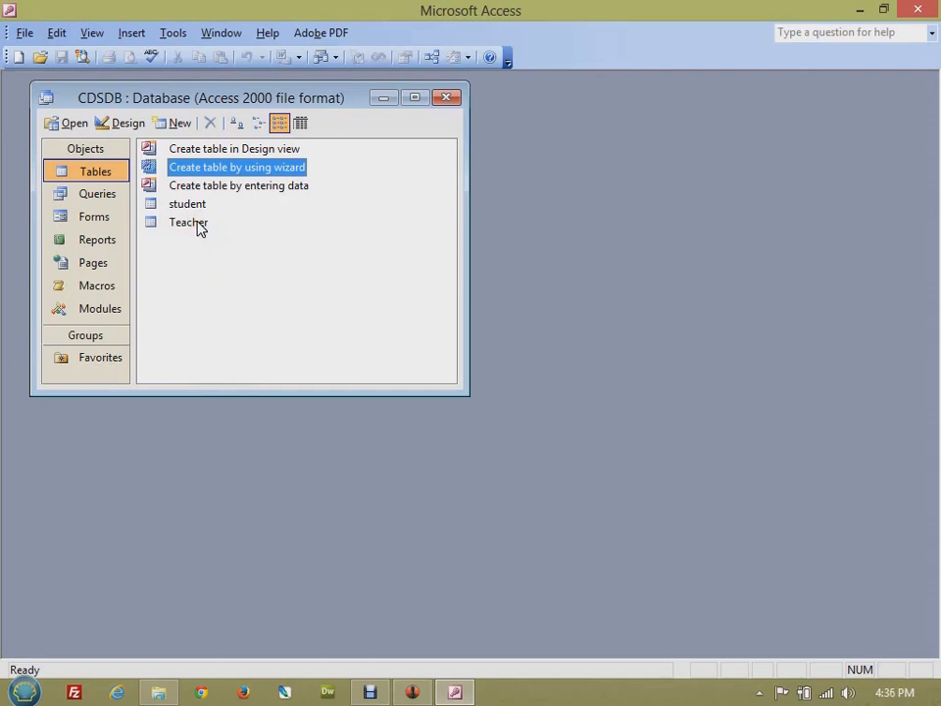
{"action": "left_click", "coordinate": [212, 185]}
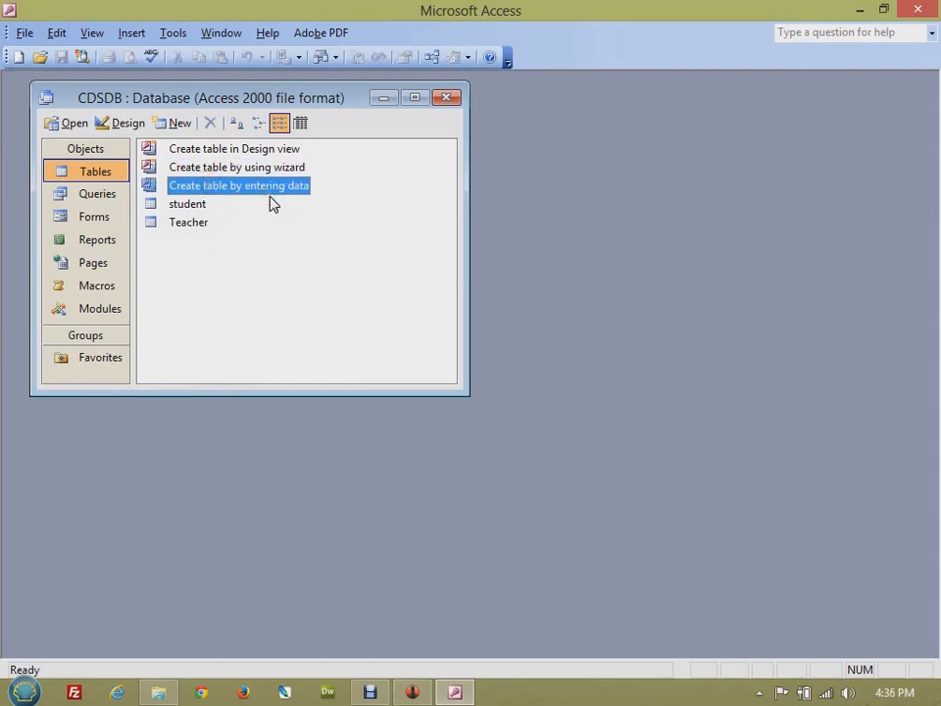
{"action": "left_click", "coordinate": [274, 150]}
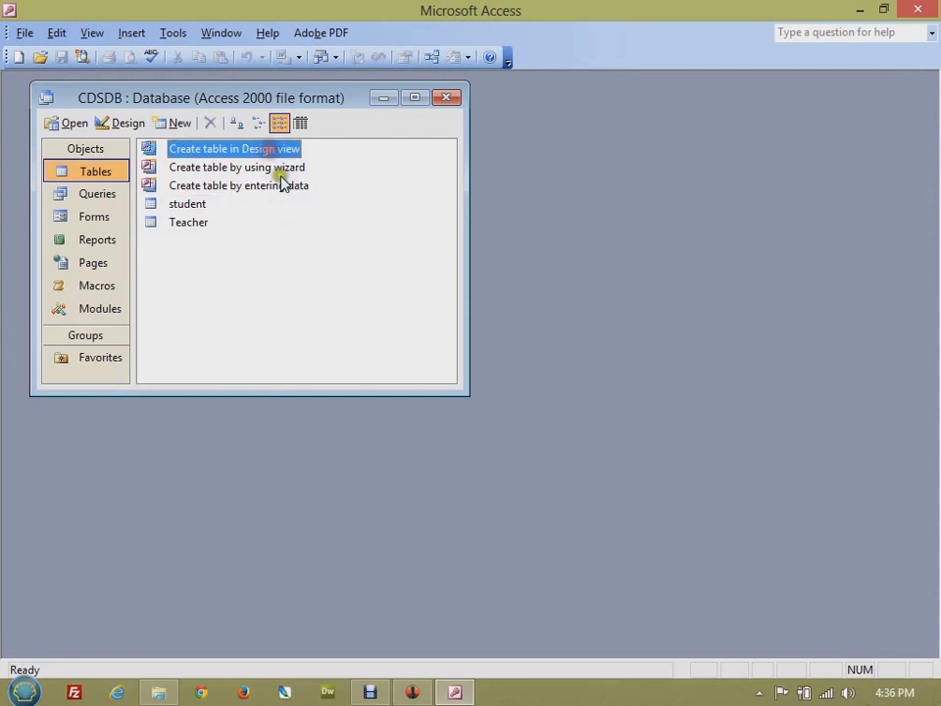
{"action": "left_click", "coordinate": [282, 169]}
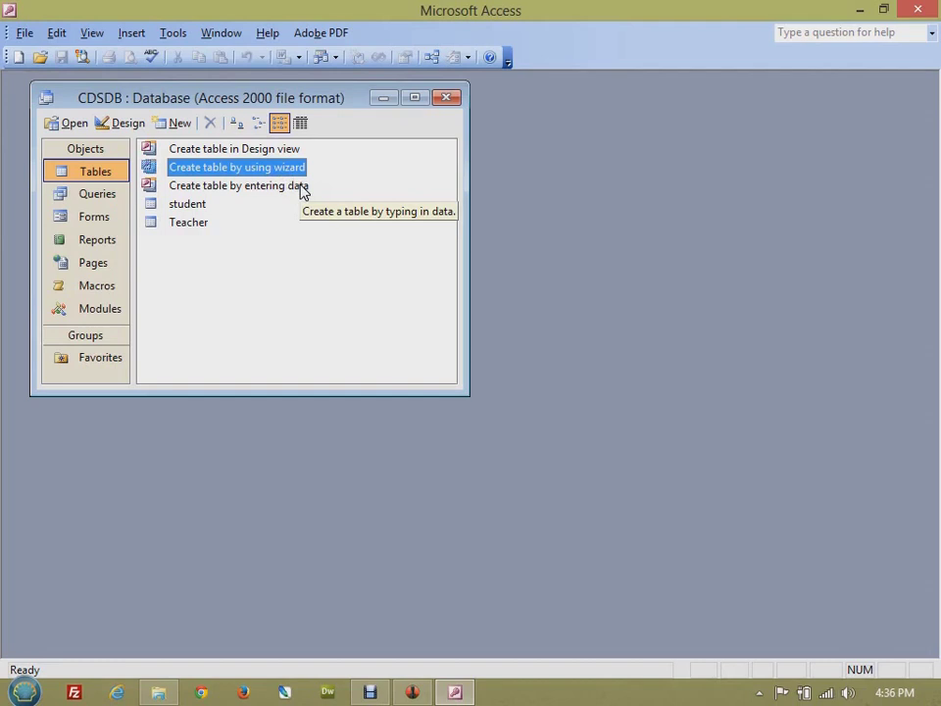
{"action": "left_click", "coordinate": [301, 186]}
{"action": "left_click", "coordinate": [350, 253]}
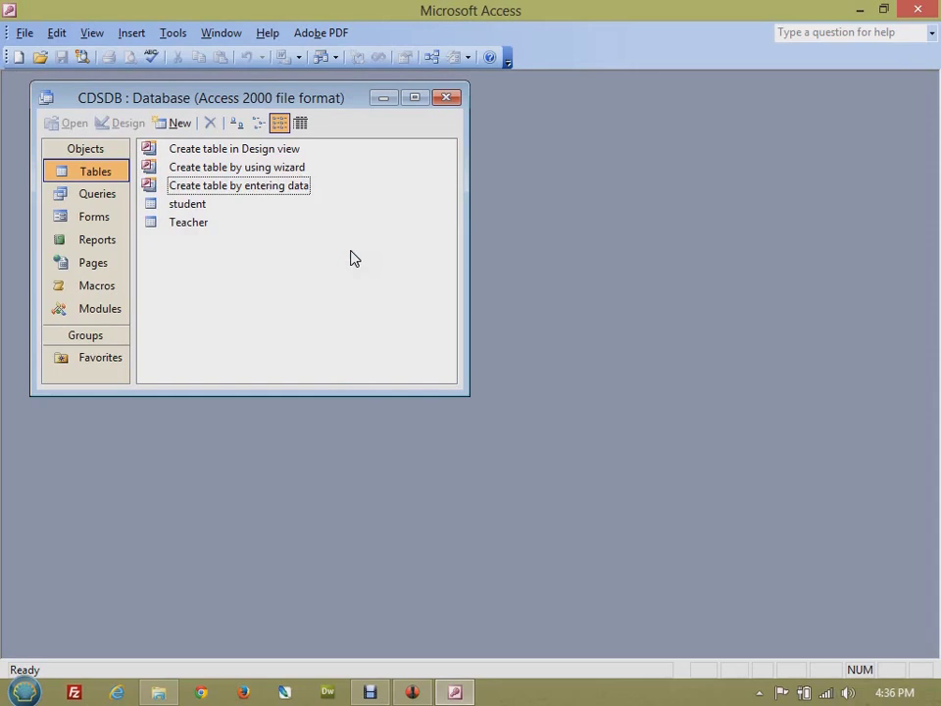
{"action": "left_click", "coordinate": [368, 245]}
- Start a new table by entering data and type the first record: 1, Let Us C, 200
{"action": "double_click", "coordinate": [254, 191]}
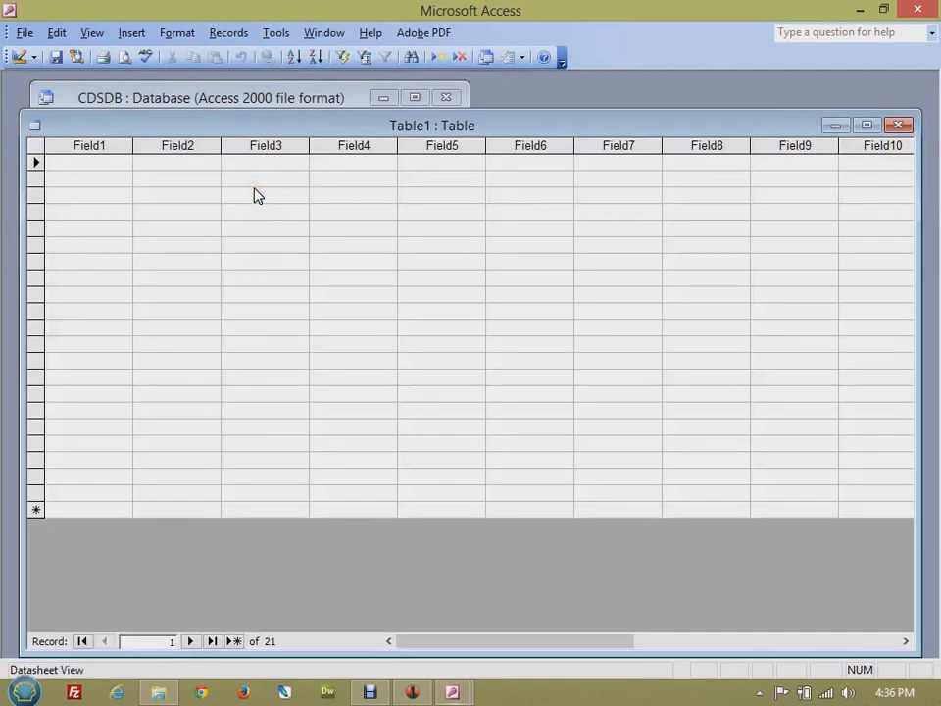
{"action": "left_click", "coordinate": [259, 130]}
{"action": "left_click", "coordinate": [109, 154]}
{"action": "type", "text": "1"}
{"action": "key", "text": "Tab"}
{"action": "type", "text": "Let "}
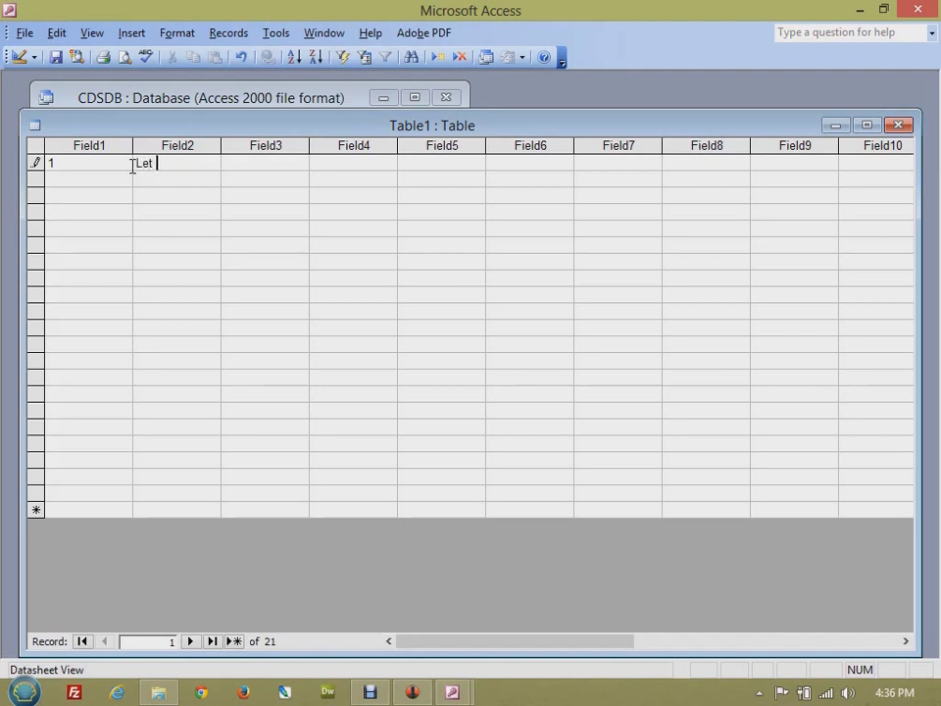
{"action": "type", "text": "Us C"}
{"action": "key", "text": "Tab"}
{"action": "type", "text": "200"}
{"action": "key", "text": "Tab"}
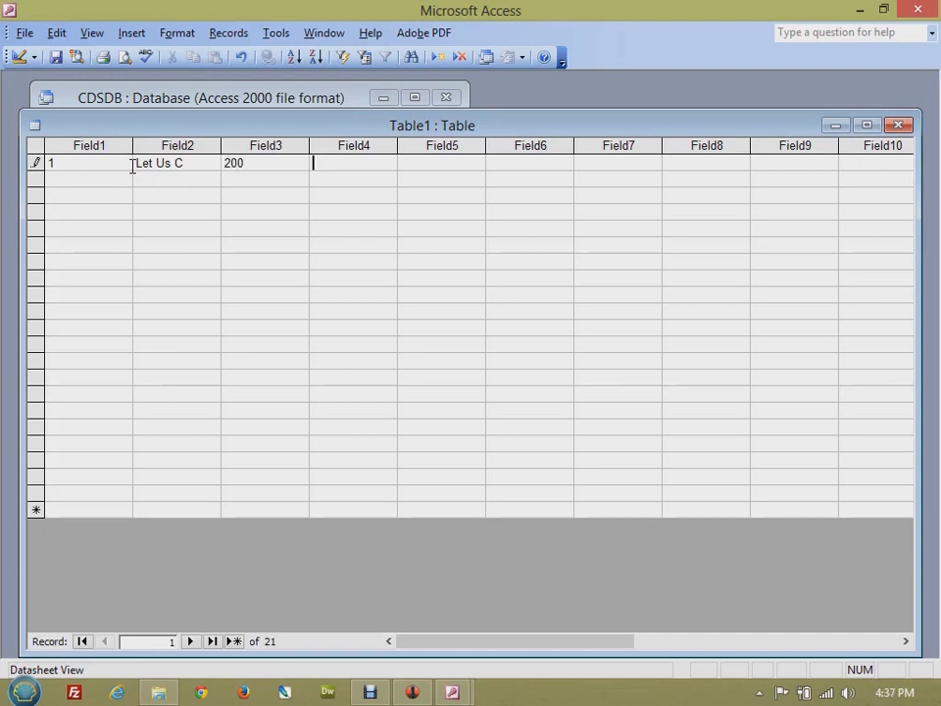
- Enter record 2, Computer Fundamentals with its price, then commit the third row
{"action": "key", "text": "Down"}
{"action": "key", "text": "Home"}
{"action": "type", "text": "2"}
{"action": "key", "text": "Tab"}
{"action": "type", "text": "Computer F"}
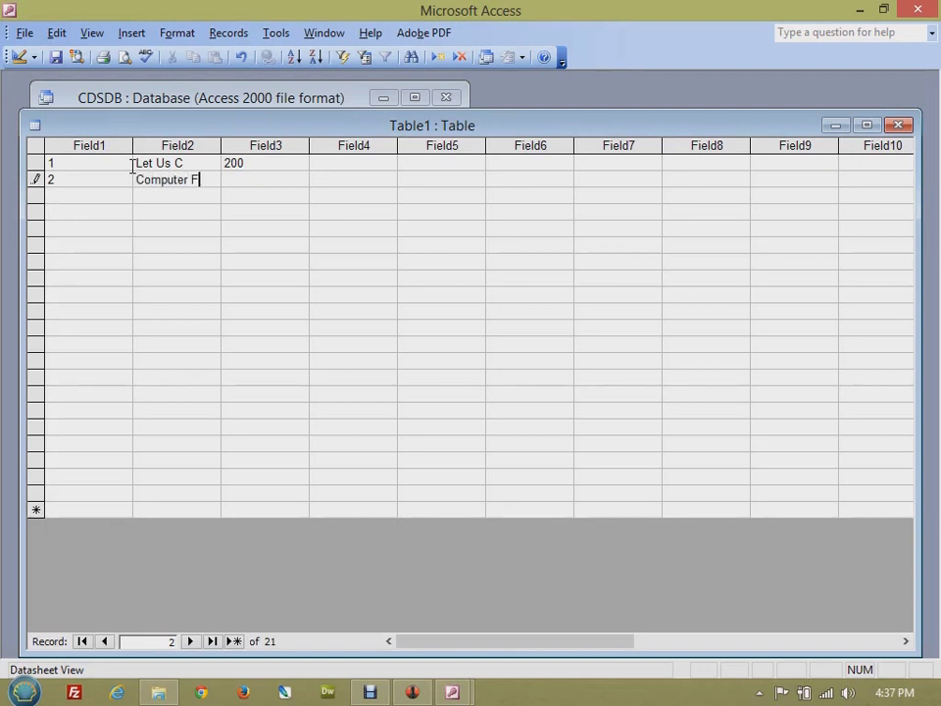
{"action": "type", "text": "undamentals"}
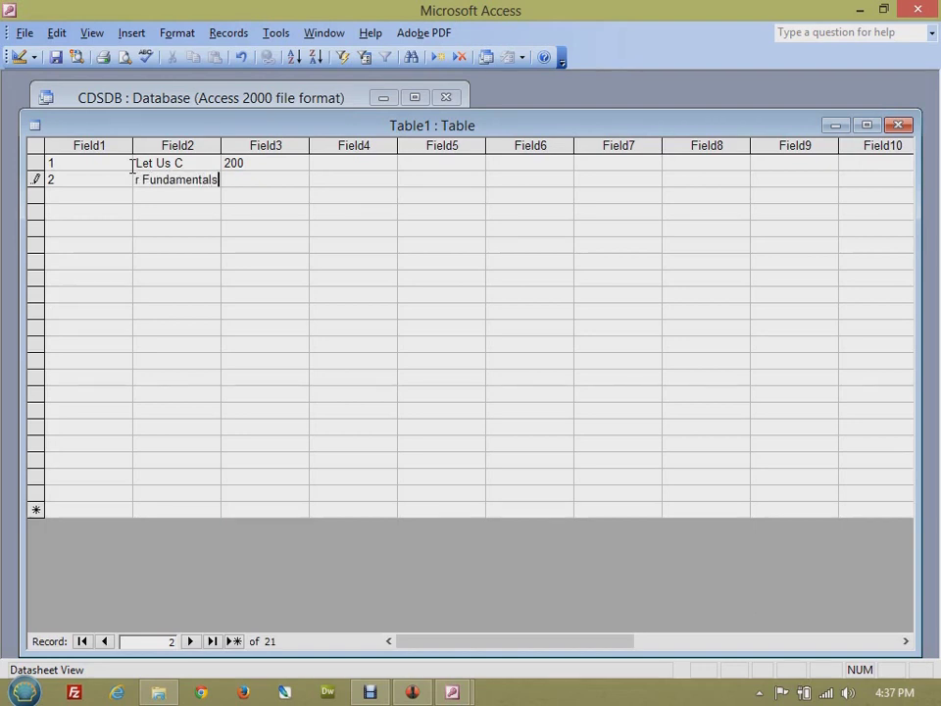
{"action": "key", "text": "Tab"}
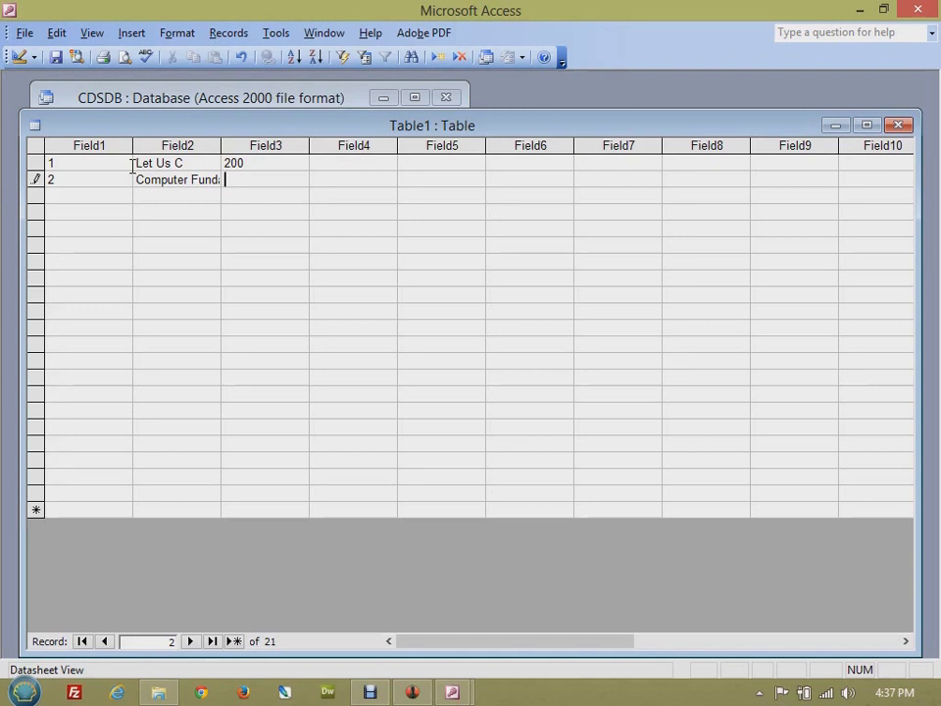
{"action": "type", "text": "20"}
{"action": "key", "text": "Down"}
{"action": "key", "text": "Left"}
{"action": "key", "text": "Left"}
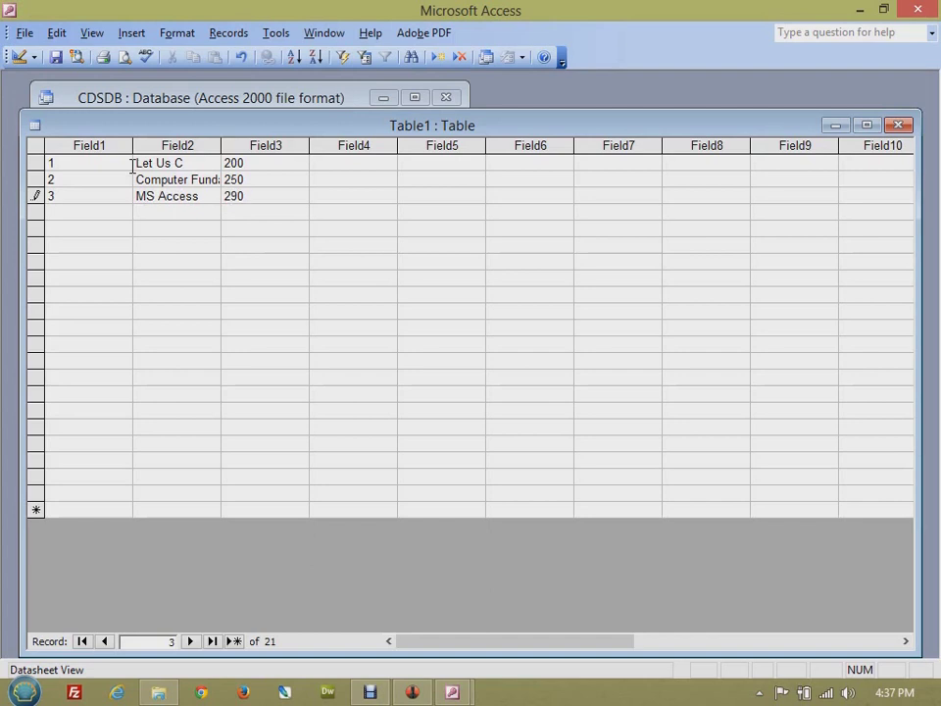
{"action": "left_click", "coordinate": [172, 281]}
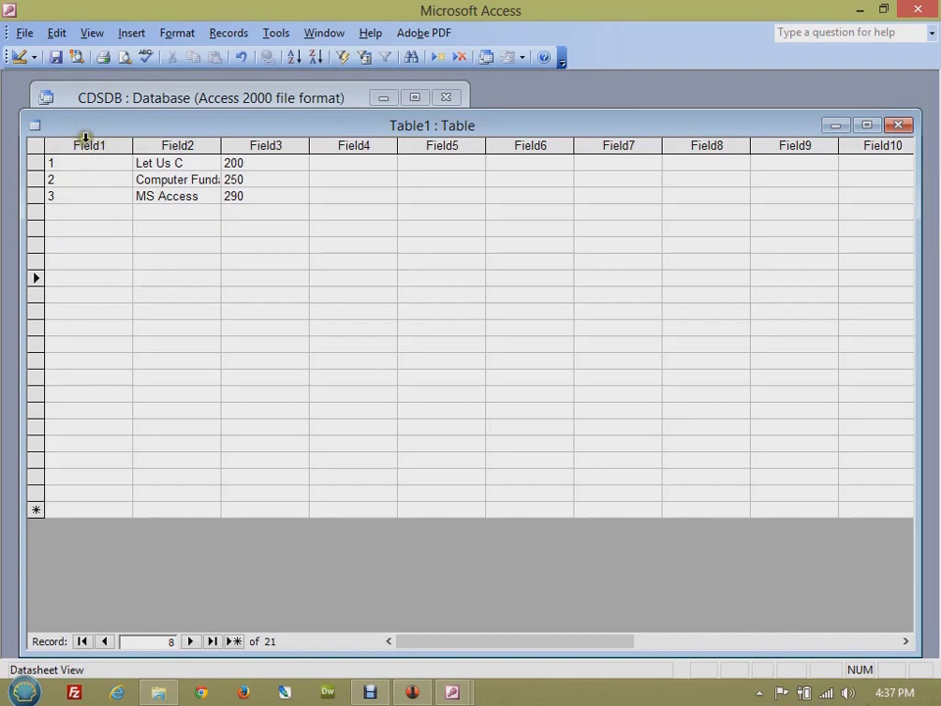
- Rename the Field1 column to BookID and the Field2 column to Book Name
{"action": "double_click", "coordinate": [86, 139]}
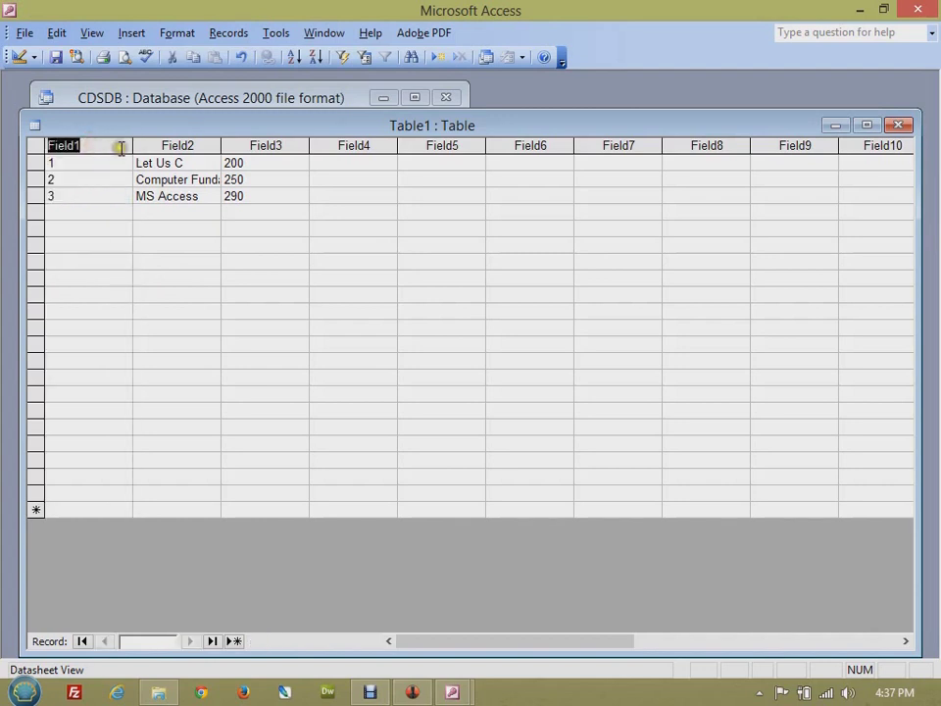
{"action": "type", "text": "BookID"}
{"action": "key", "text": "Return"}
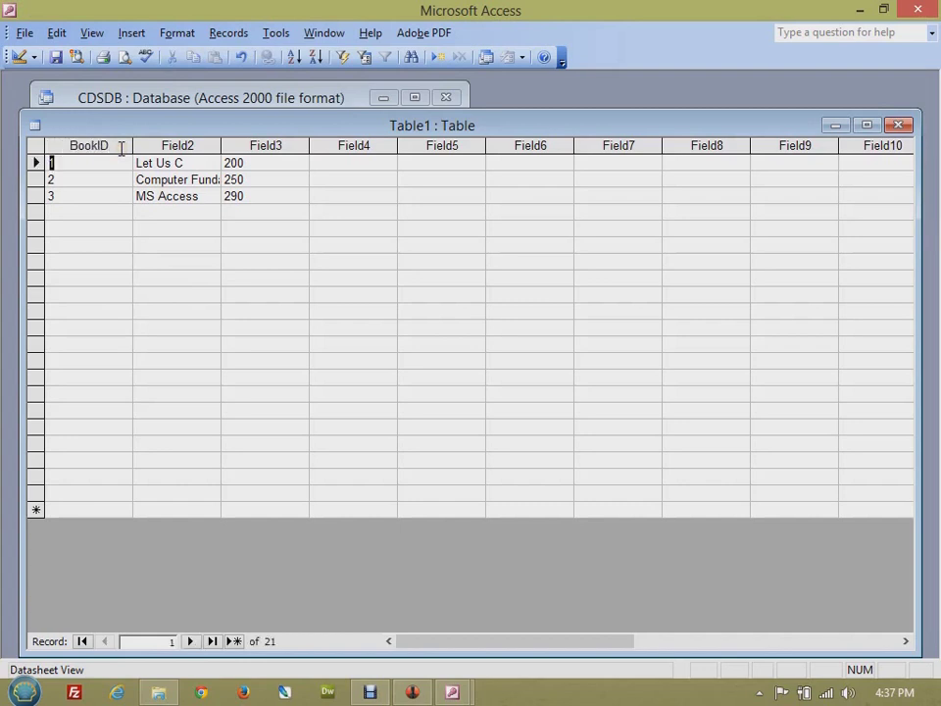
{"action": "double_click", "coordinate": [187, 145]}
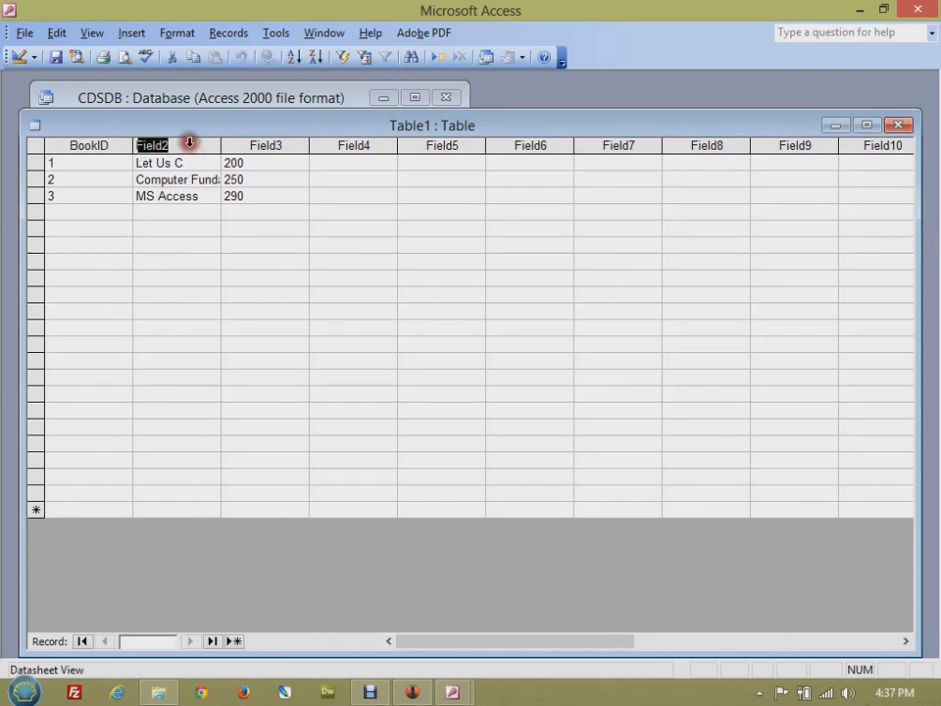
{"action": "type", "text": "Book Name"}
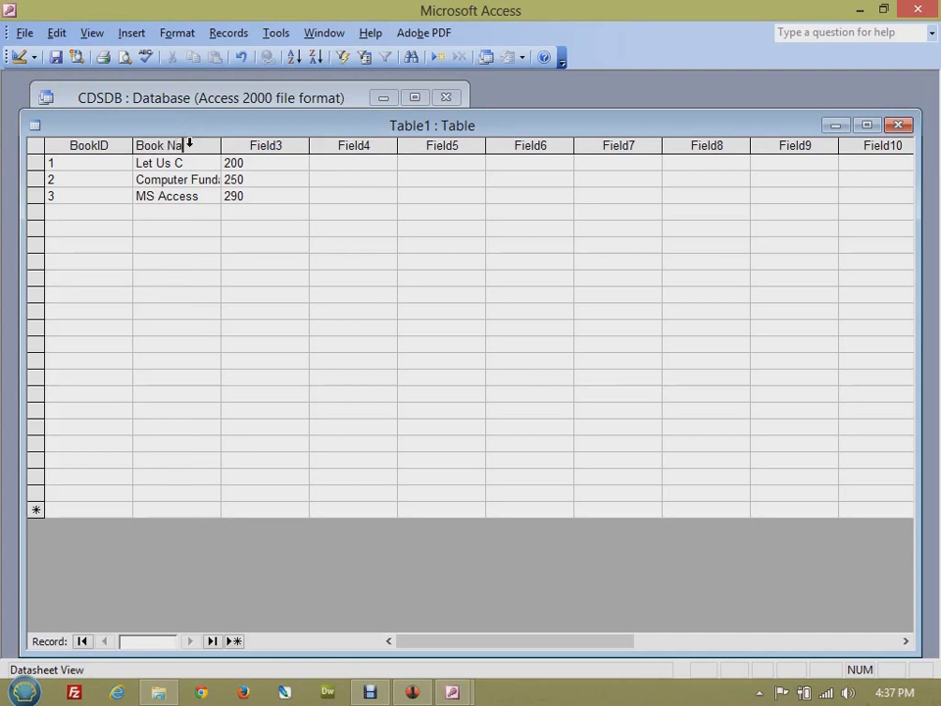
{"action": "key", "text": "Return"}
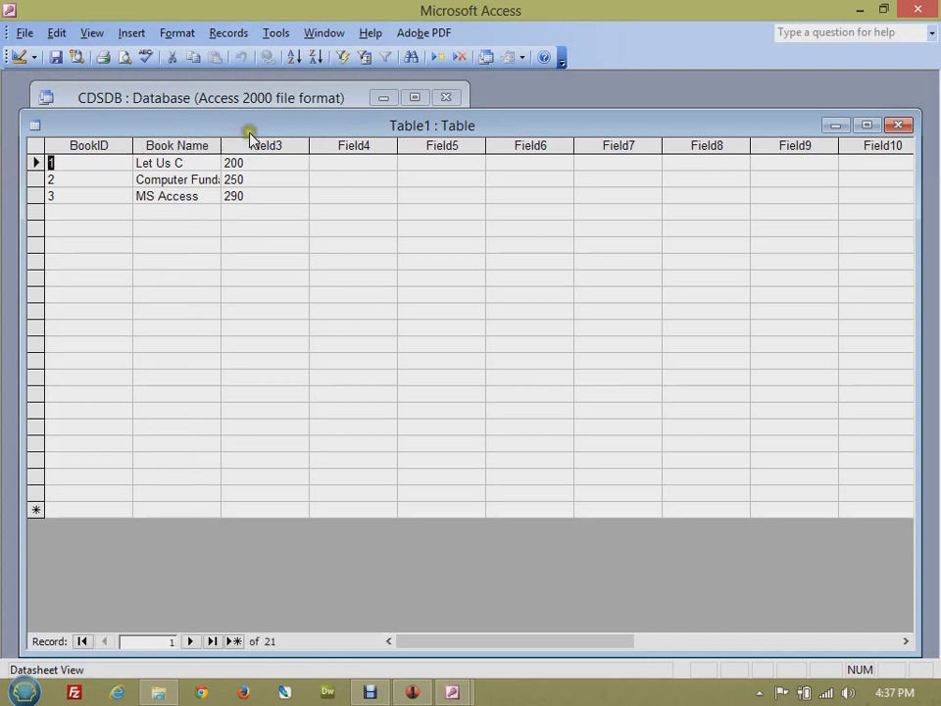
- Rename the Field3 column to Book Price and move into the empty row below the records
{"action": "left_click", "coordinate": [263, 145]}
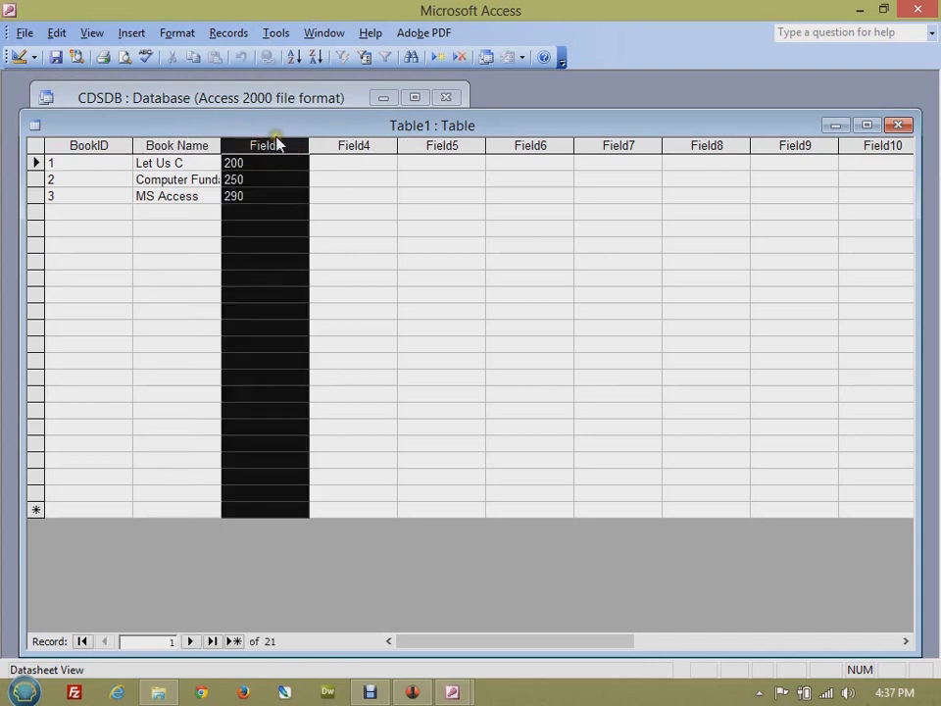
{"action": "double_click", "coordinate": [280, 147]}
{"action": "type", "text": "Book Price"}
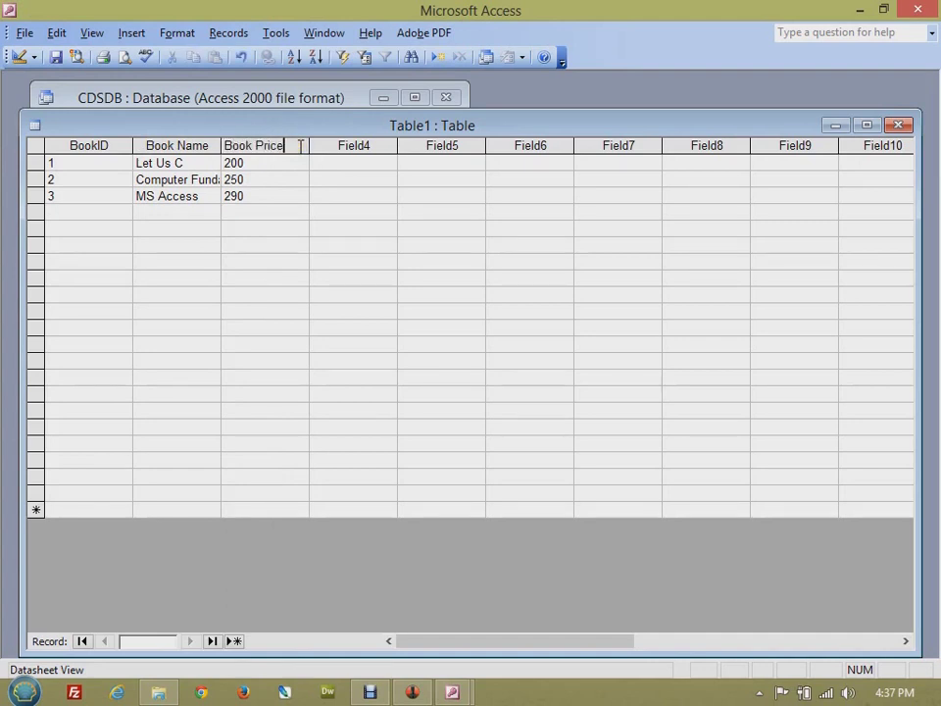
{"action": "left_click", "coordinate": [326, 277]}
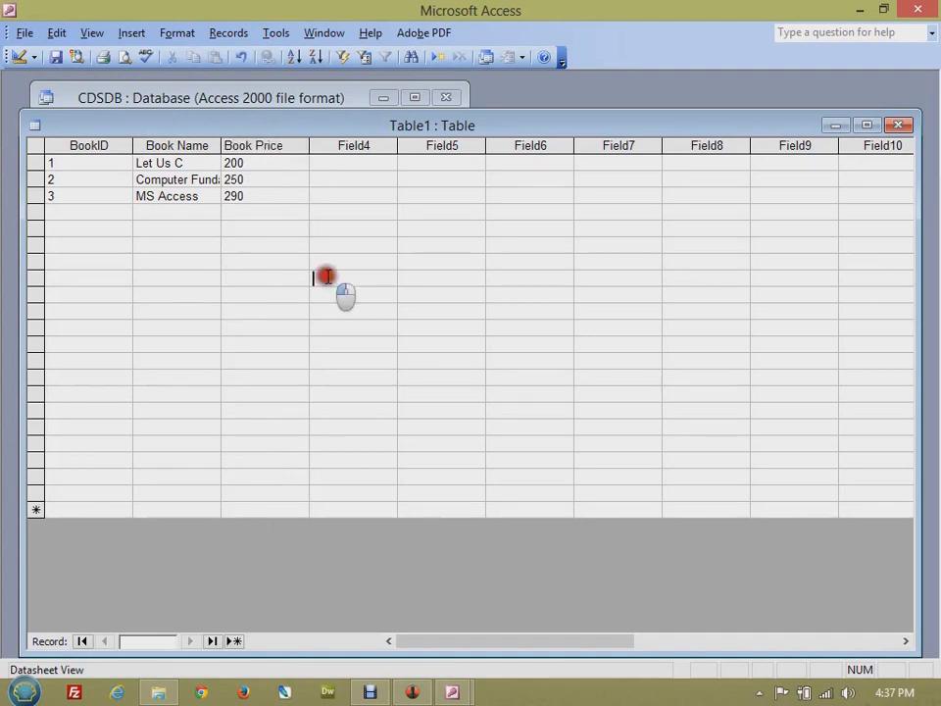
{"action": "left_click", "coordinate": [90, 208]}
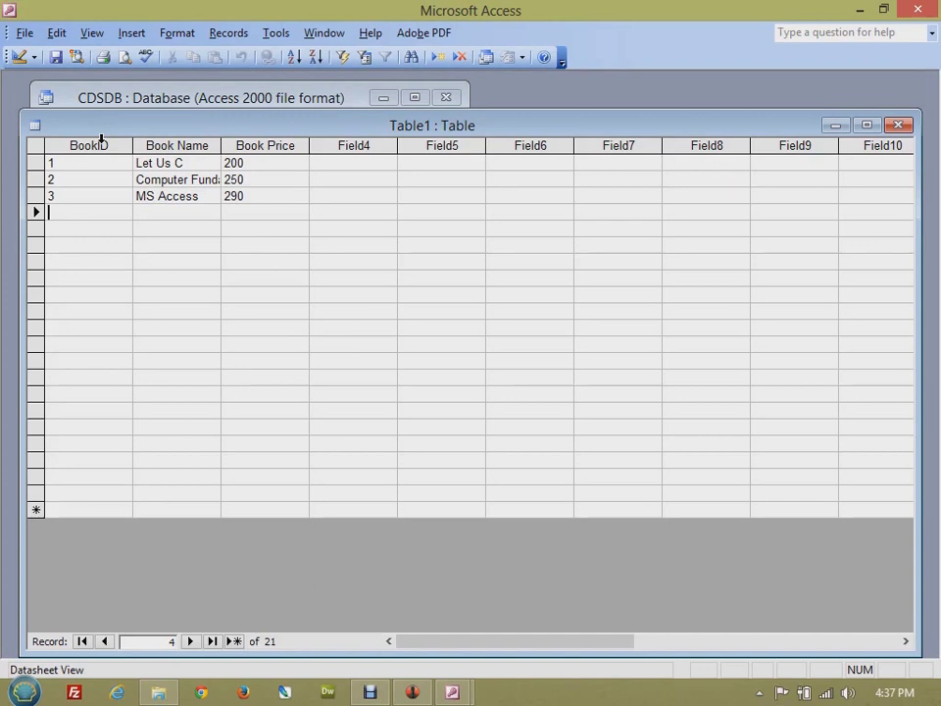
- Save the table as 'book' without a primary key and close the datasheet
{"action": "left_click", "coordinate": [59, 58]}
{"action": "type", "text": "b"}
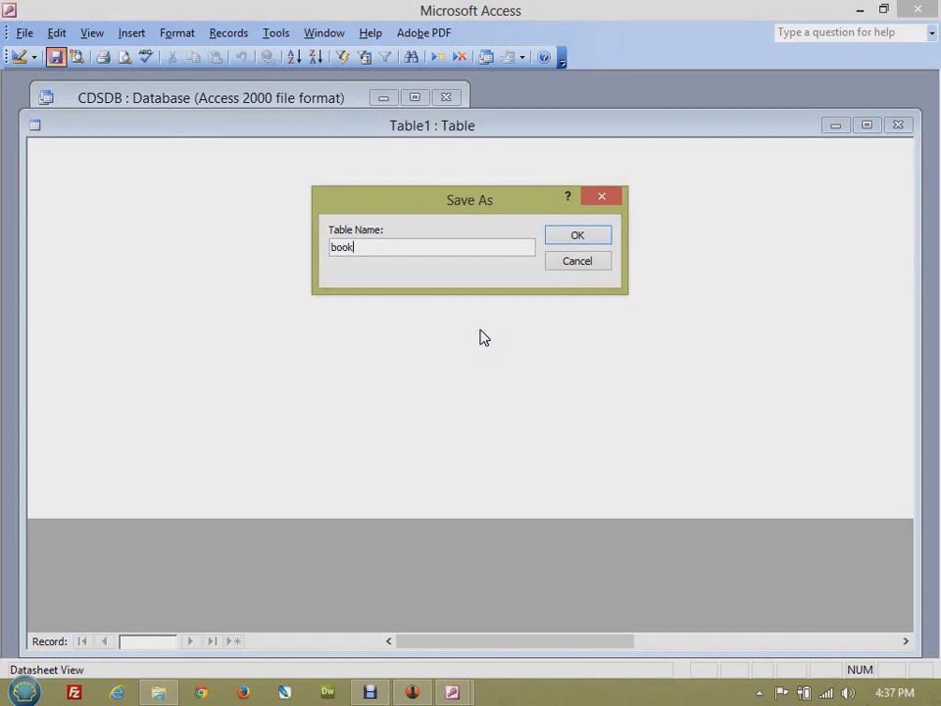
{"action": "type", "text": "ook"}
{"action": "key", "text": "Return"}
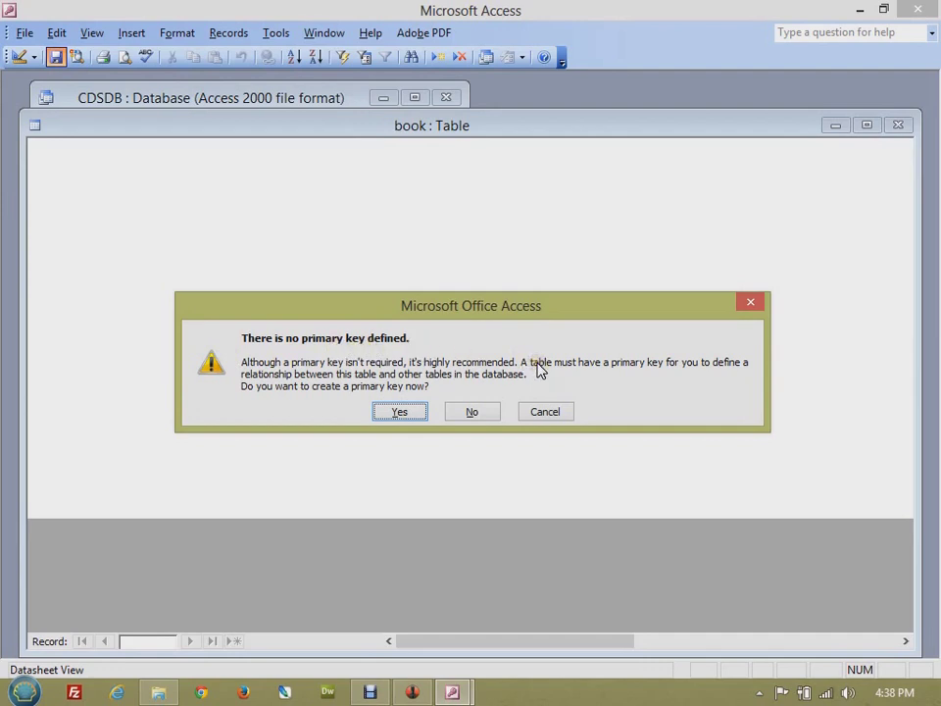
{"action": "left_click", "coordinate": [469, 412]}
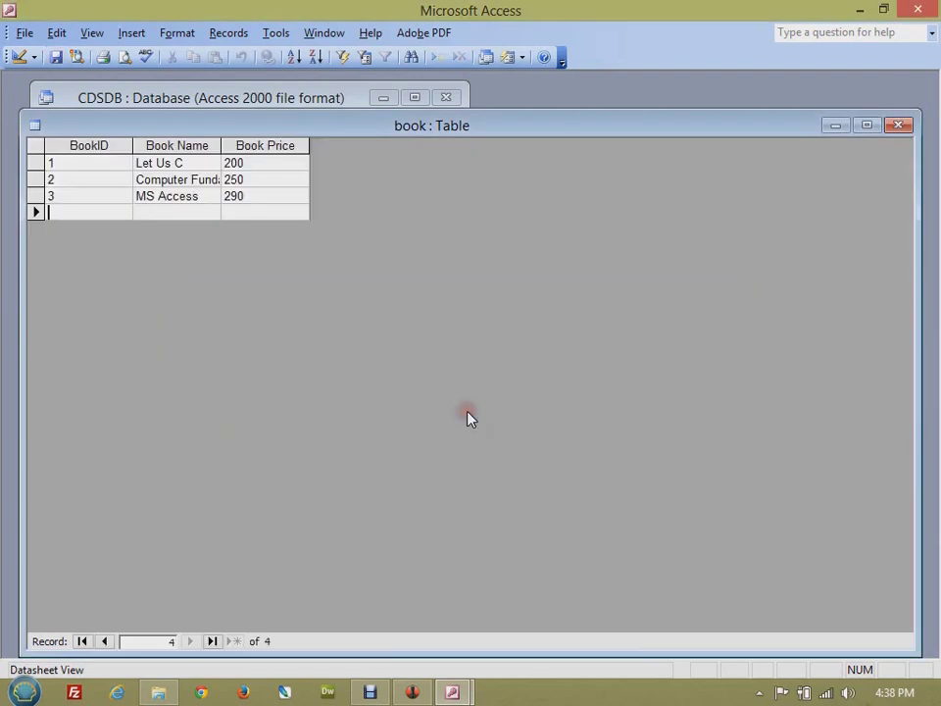
{"action": "left_click", "coordinate": [898, 124]}
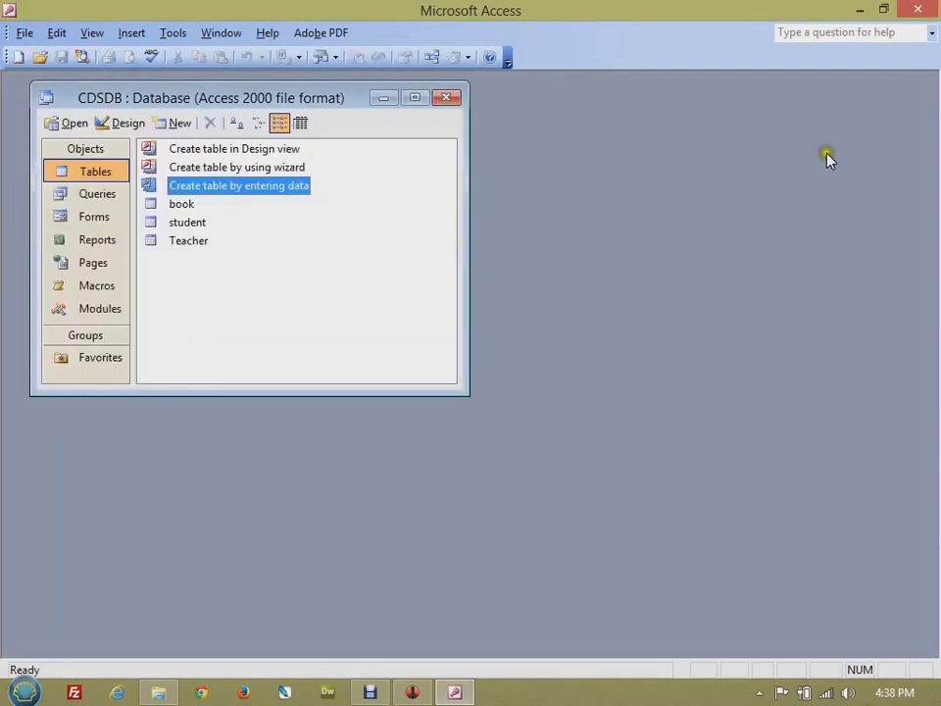
- In the book table's Design View, set BookID as the primary key, save, and close
{"action": "left_click", "coordinate": [179, 206]}
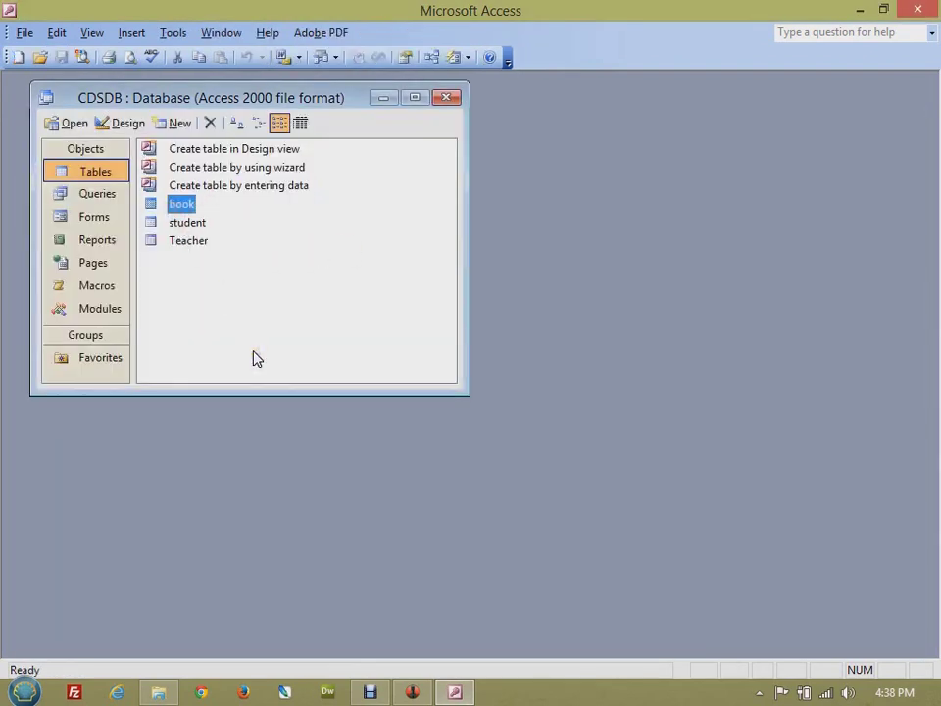
{"action": "right_click", "coordinate": [185, 210]}
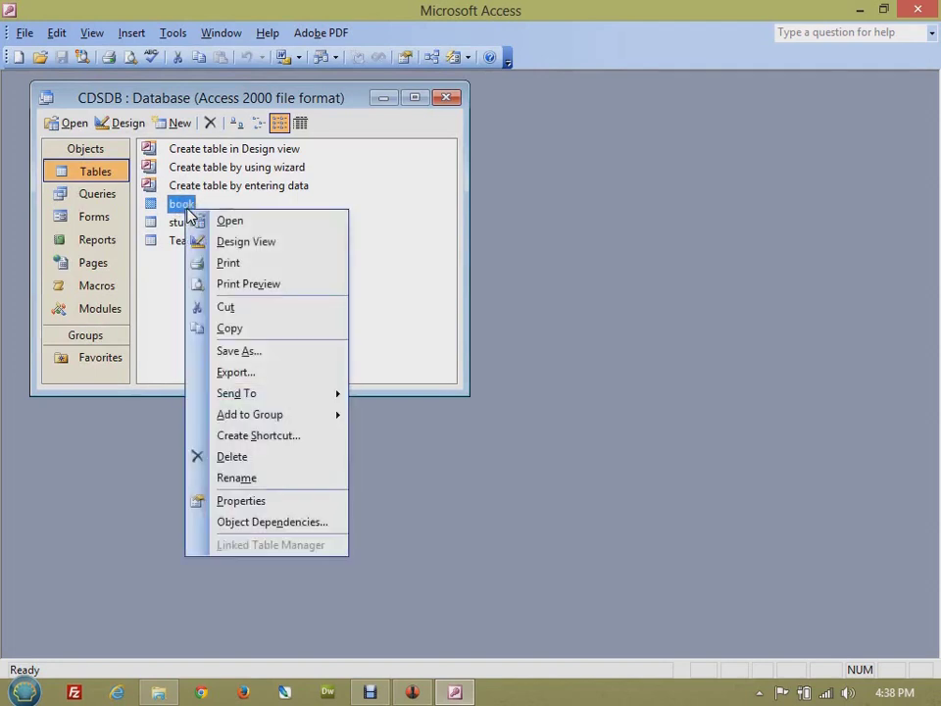
{"action": "left_click", "coordinate": [254, 245]}
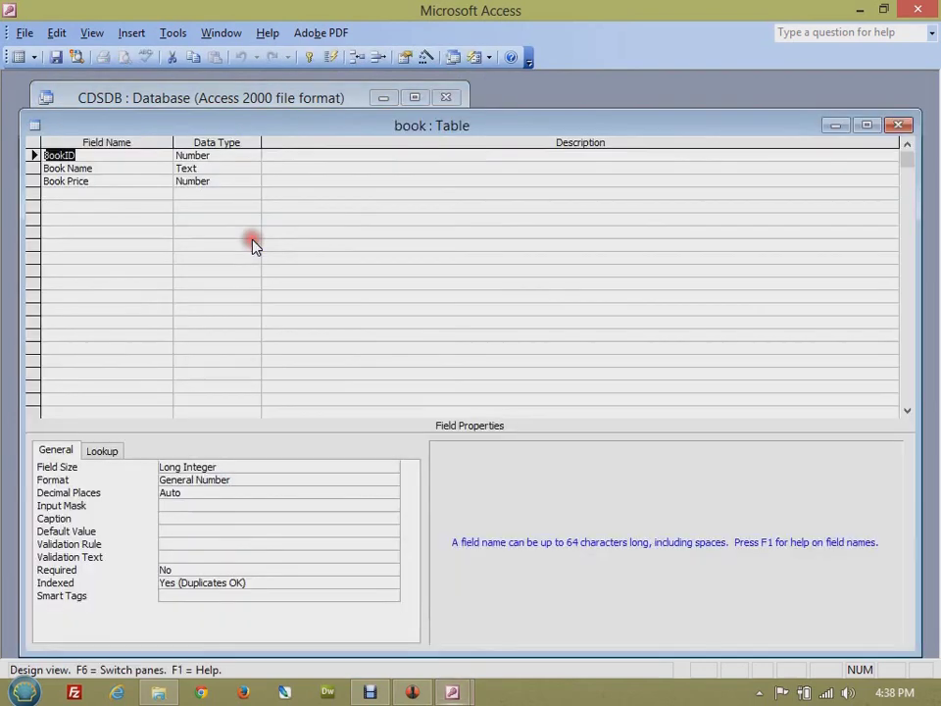
{"action": "left_click", "coordinate": [28, 154]}
{"action": "left_click", "coordinate": [90, 154]}
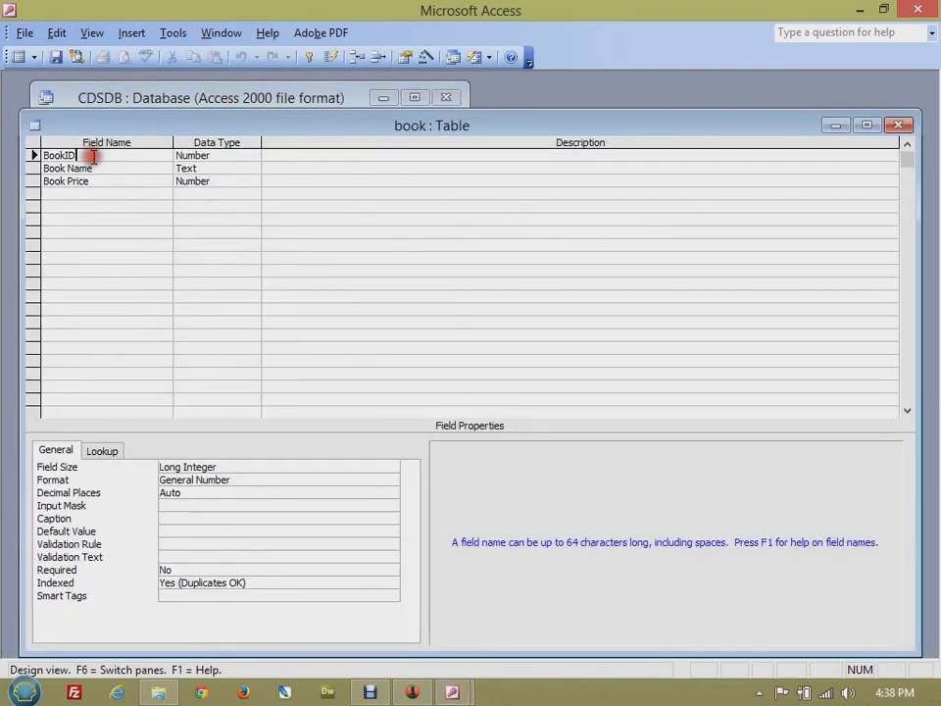
{"action": "left_click", "coordinate": [310, 58]}
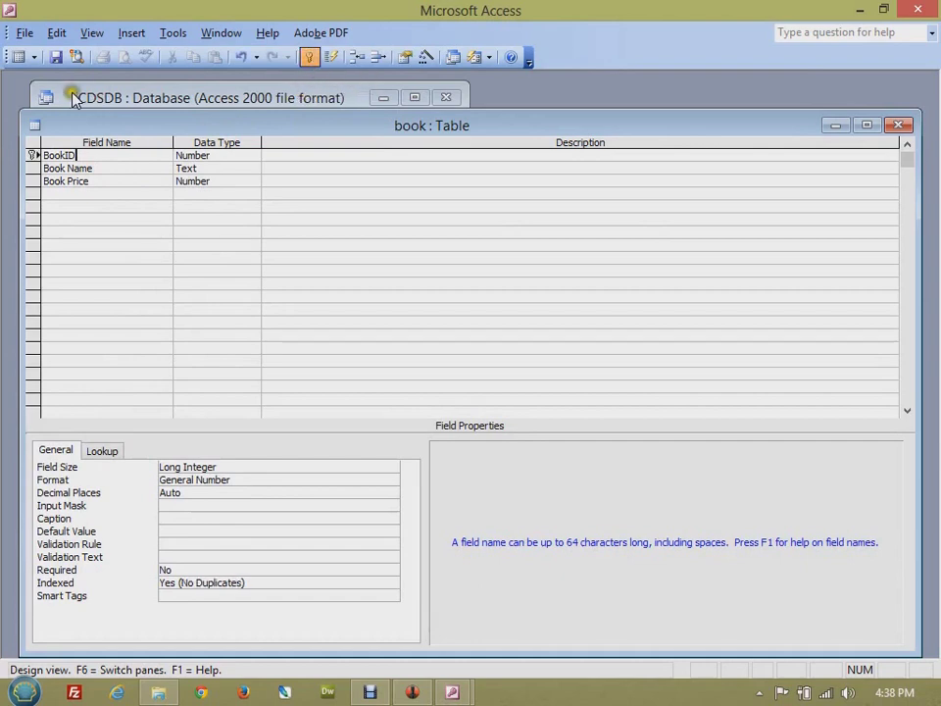
{"action": "left_click", "coordinate": [55, 59]}
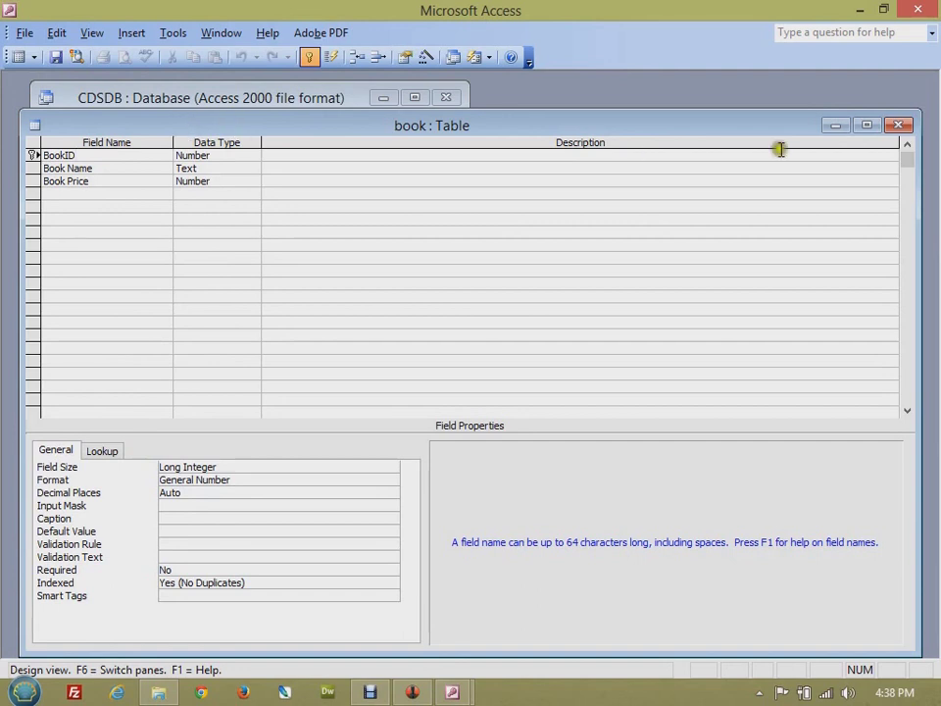
{"action": "left_click", "coordinate": [899, 125]}
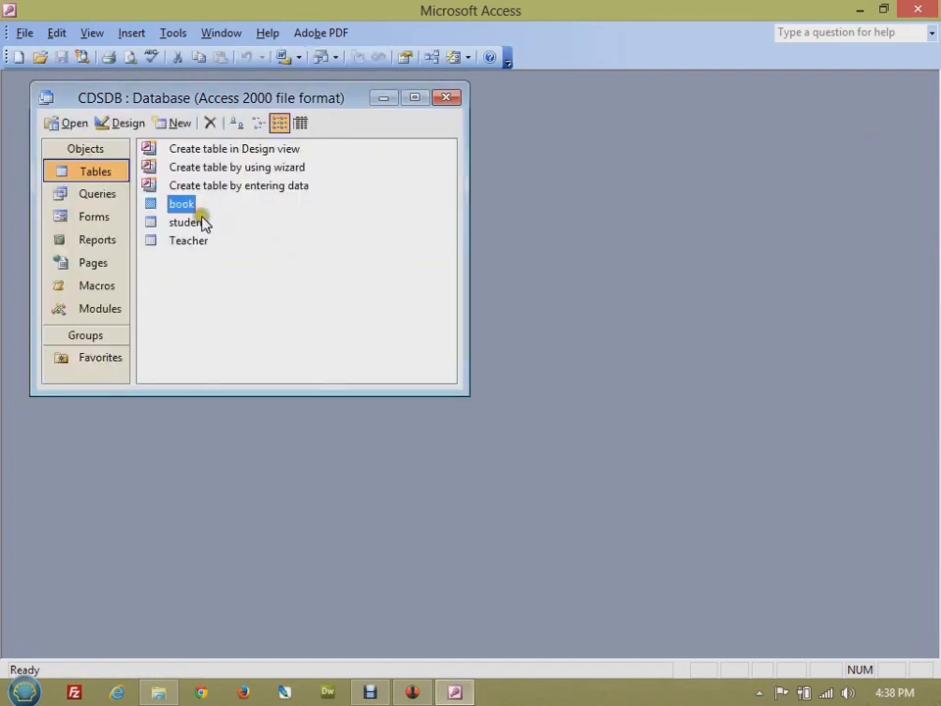
- Choose to create a new table in Design View
{"action": "left_click", "coordinate": [247, 149]}
{"action": "left_click", "coordinate": [259, 169]}
{"action": "left_click", "coordinate": [261, 188]}
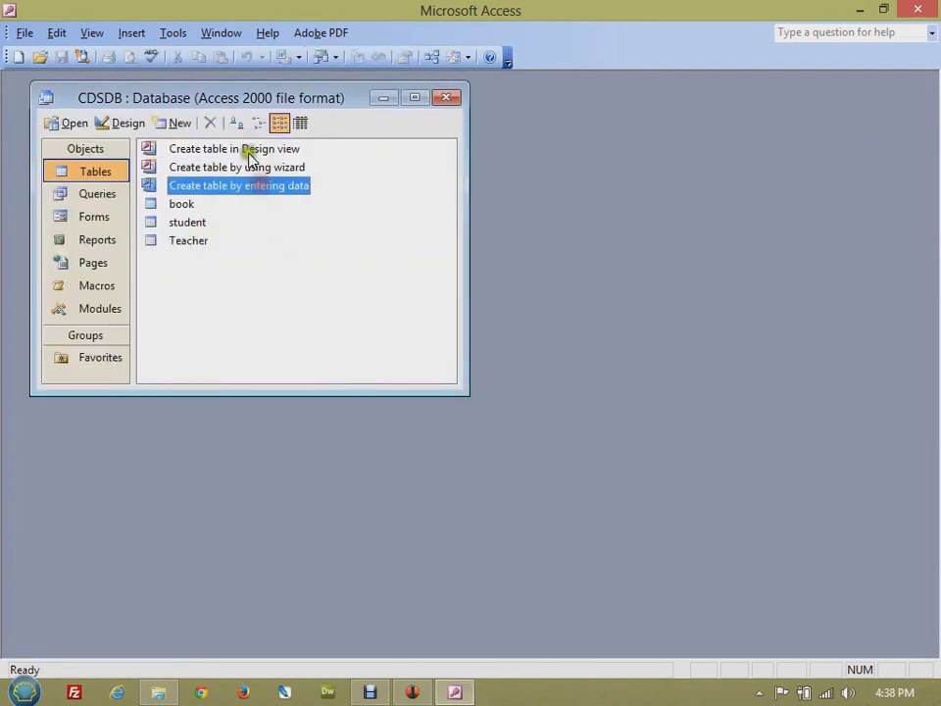
{"action": "left_click", "coordinate": [248, 149]}
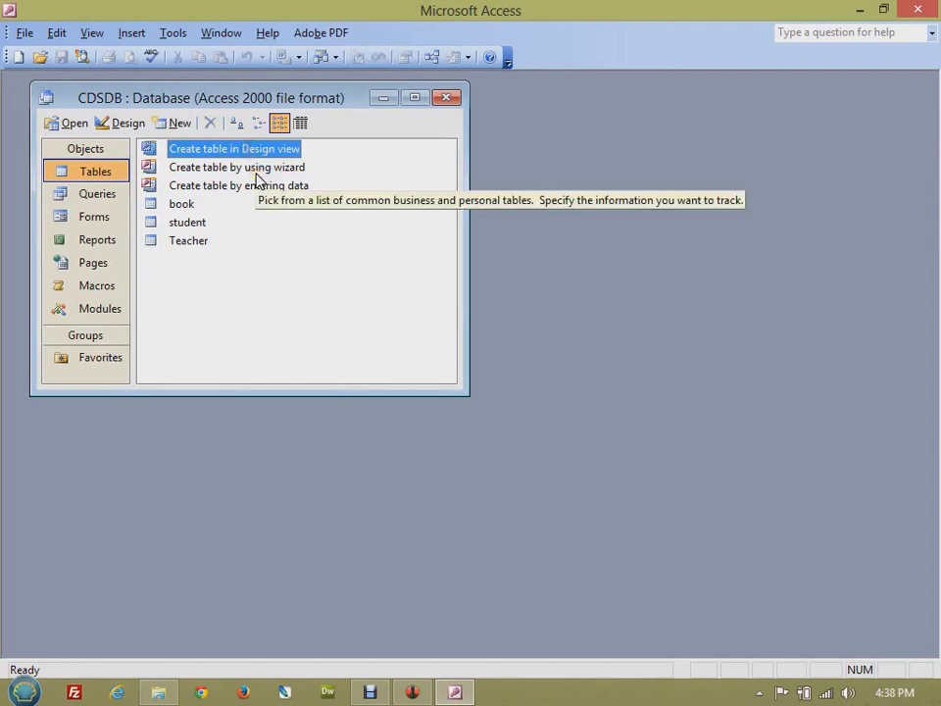